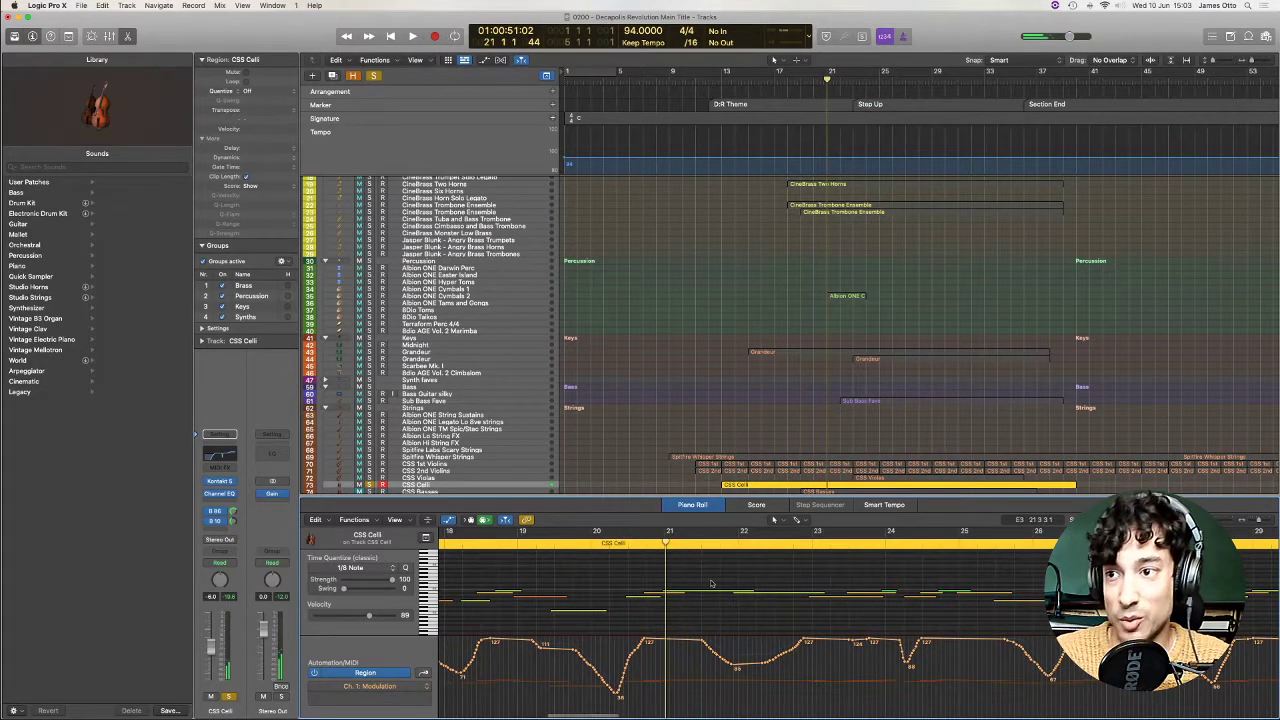
Play back the soloed CSS Celli part from bar 21.
key(space)
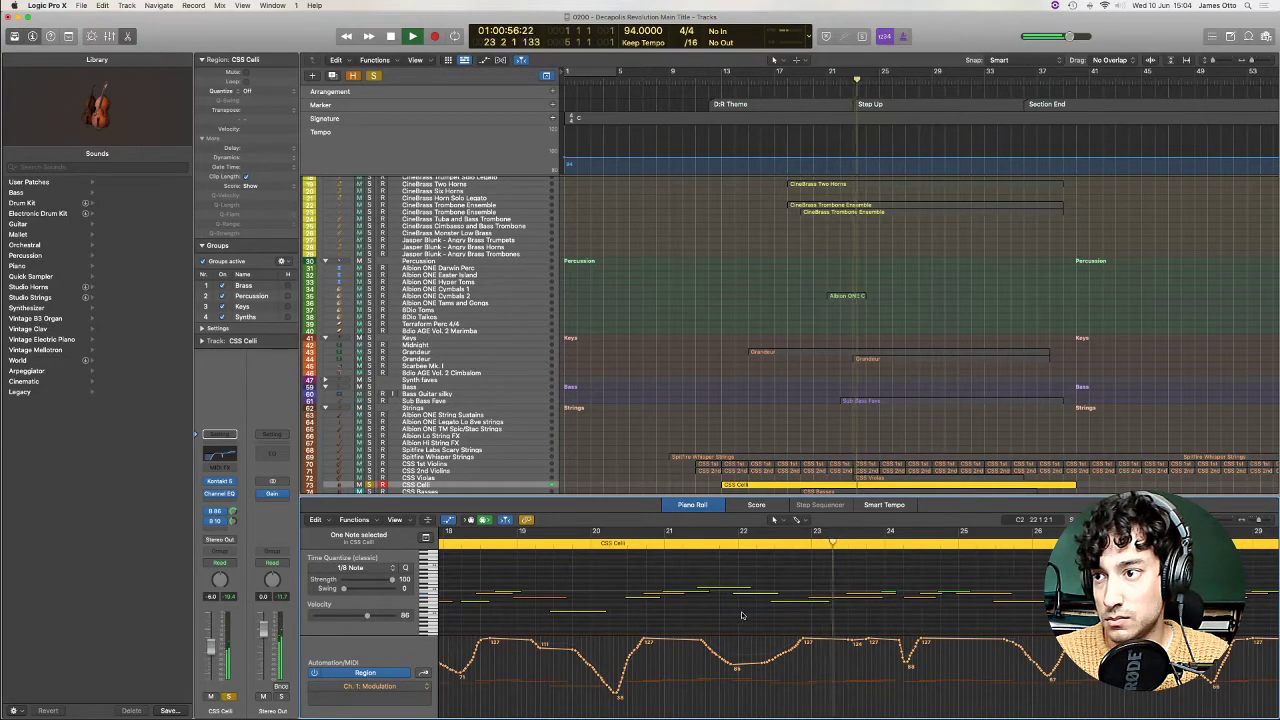
key(space)
ctrl+alt+click(640, 590)
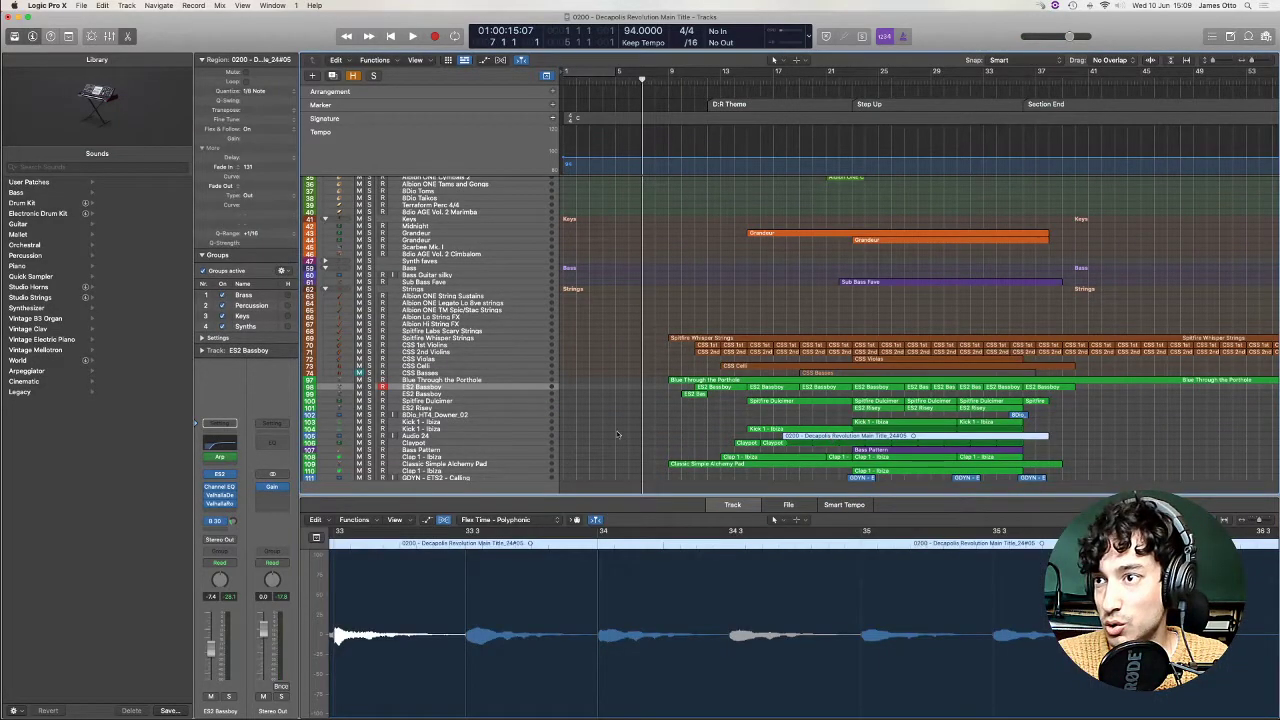
Record a horn part on the CineBrass Two Horns track from about bar 18 to bar 39.
click(508, 441)
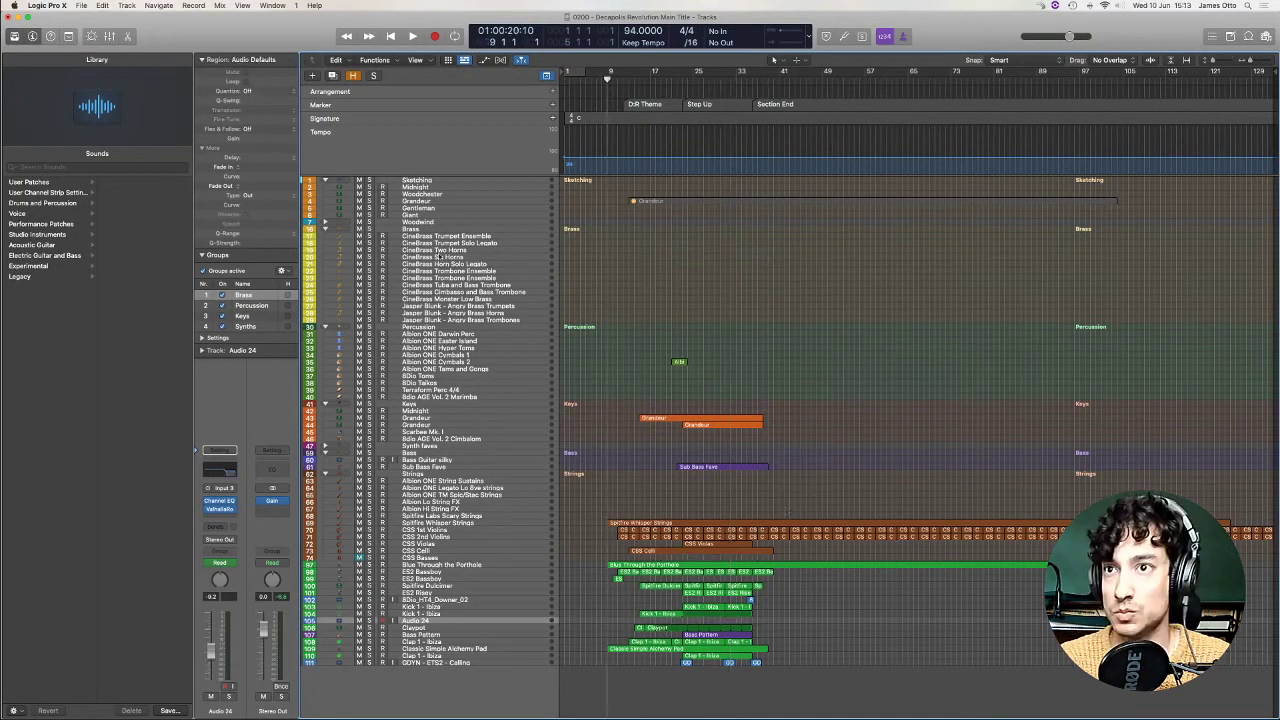
click(456, 250)
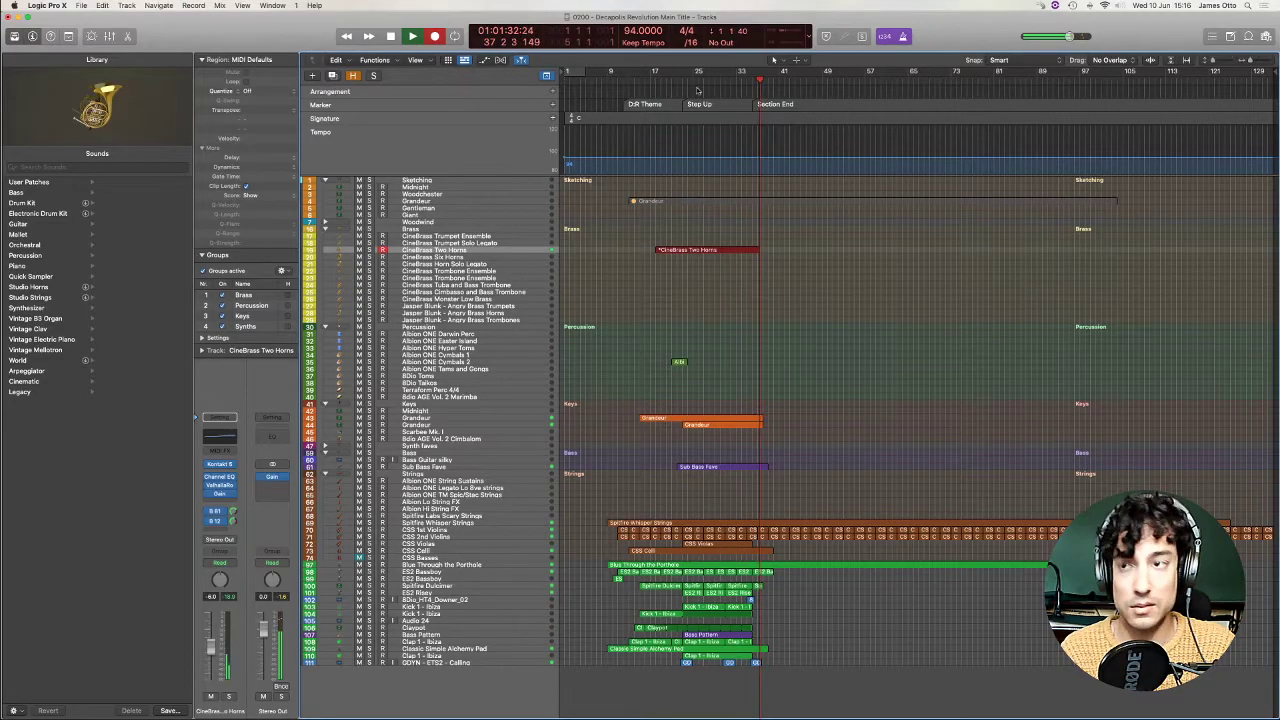
key(space)
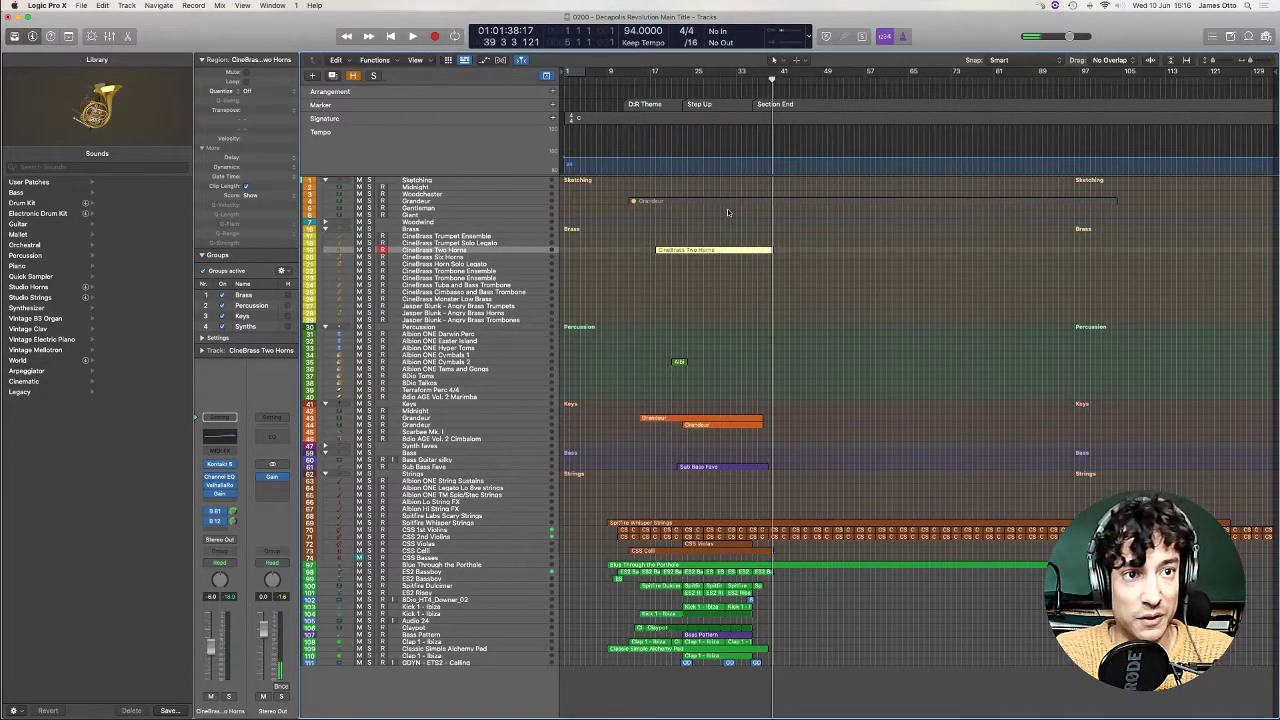
click(977, 313)
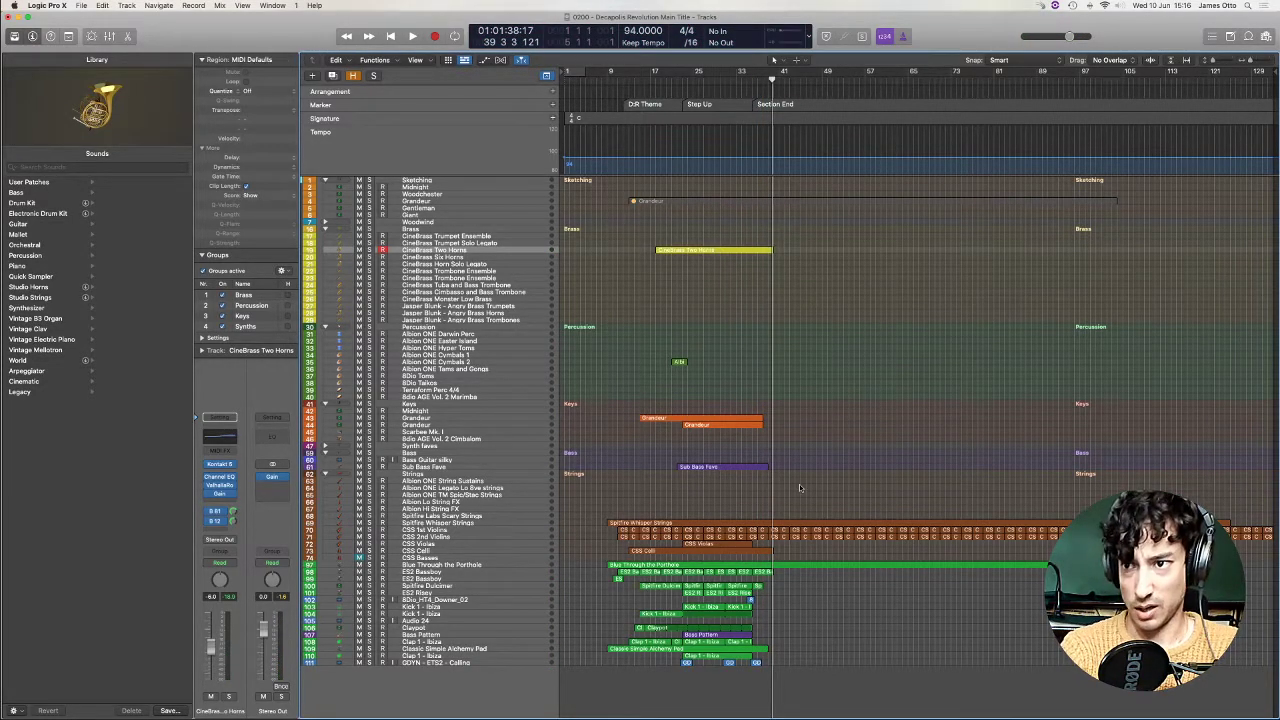
Open the Kick 1 - Ibiza region that starts at bar 23 in the Piano Roll.
click(696, 606)
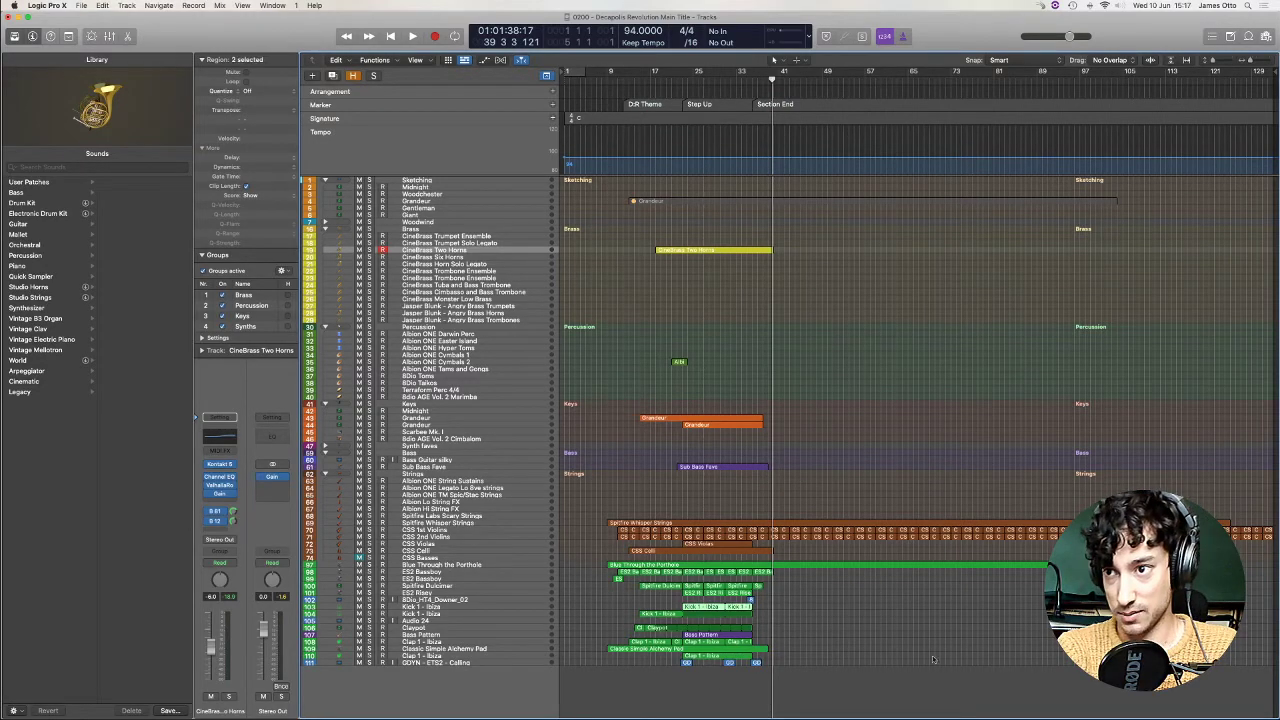
double_click(707, 607)
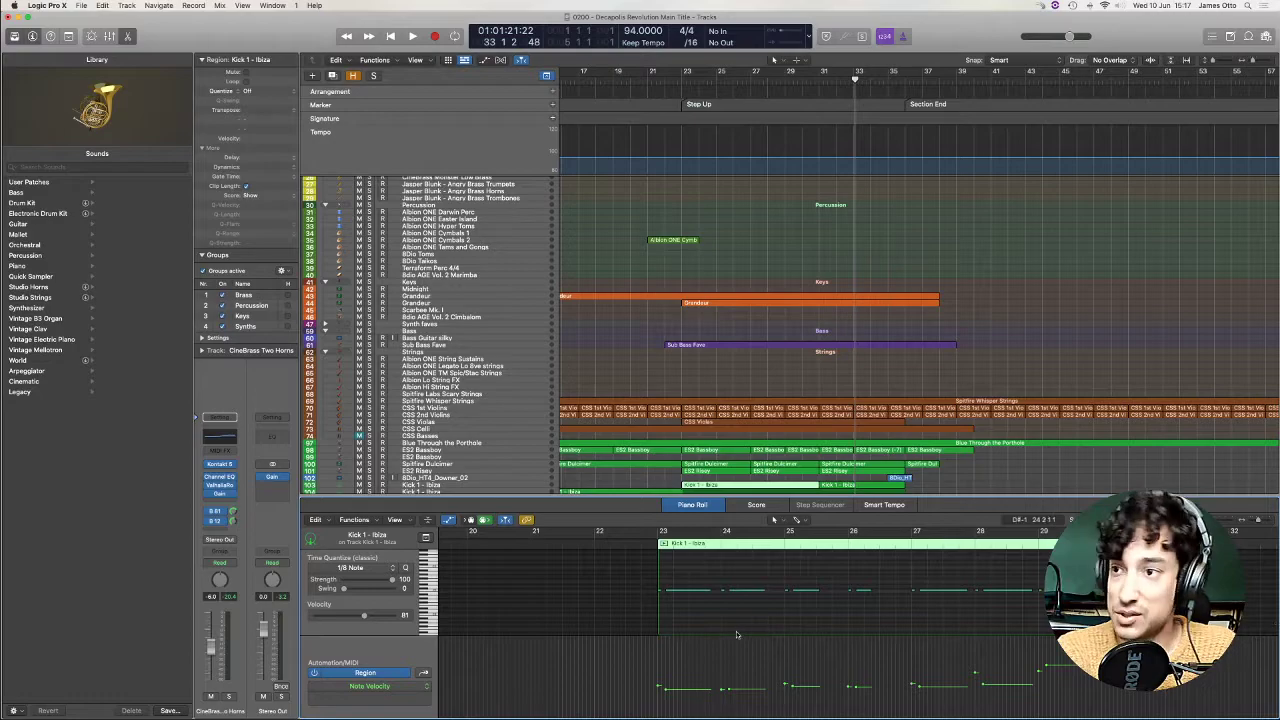
key(super+Right)
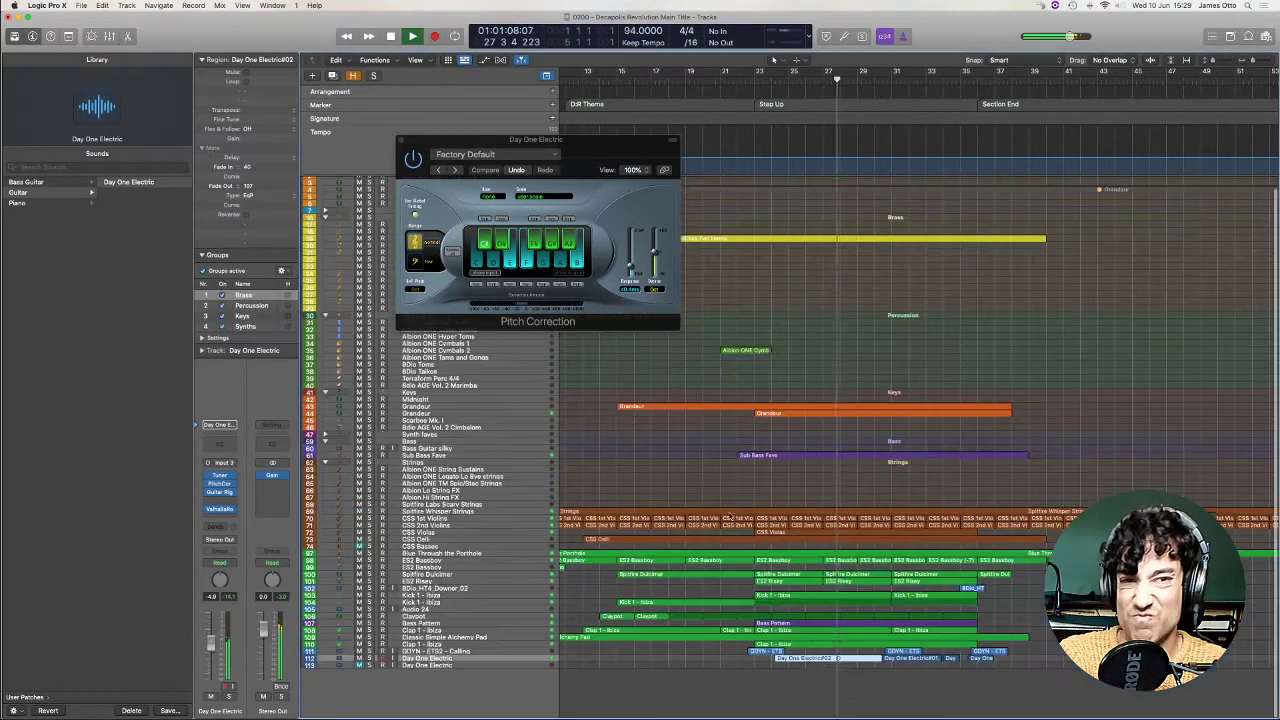
Stop playback and delete the four Day One Electric audio regions on track 112.
drag(733, 513, 662, 685)
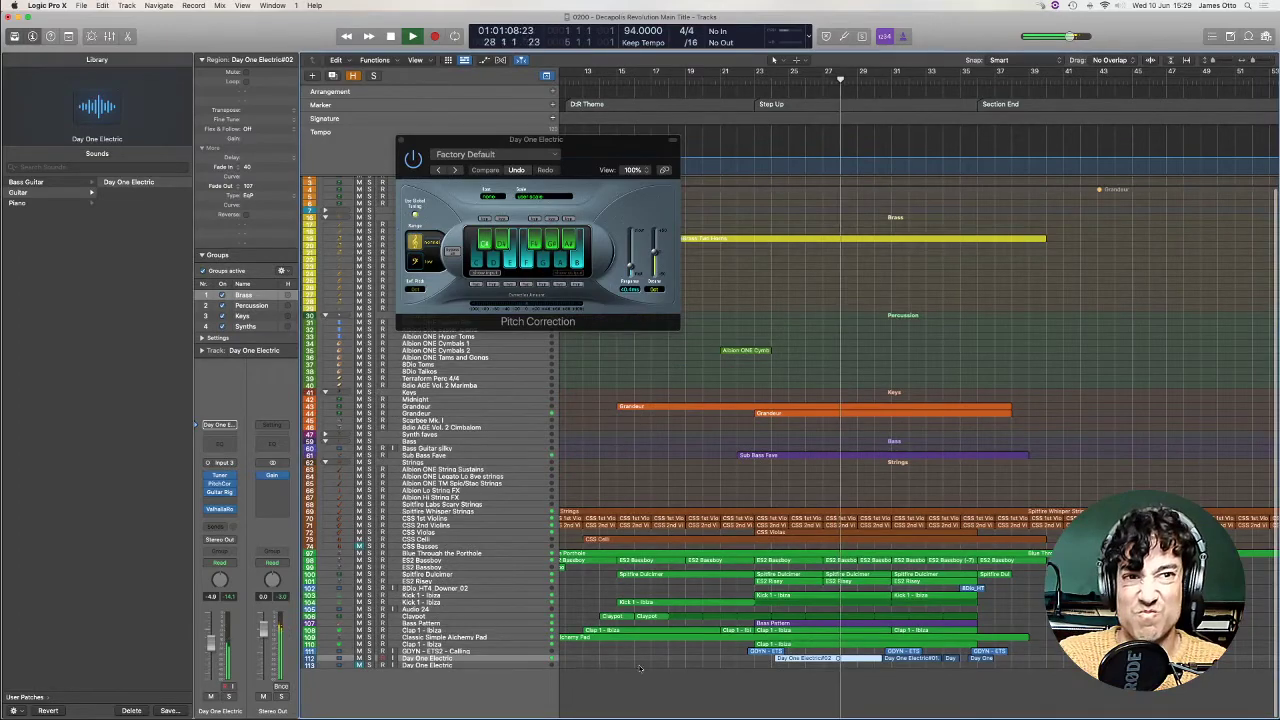
click(662, 685)
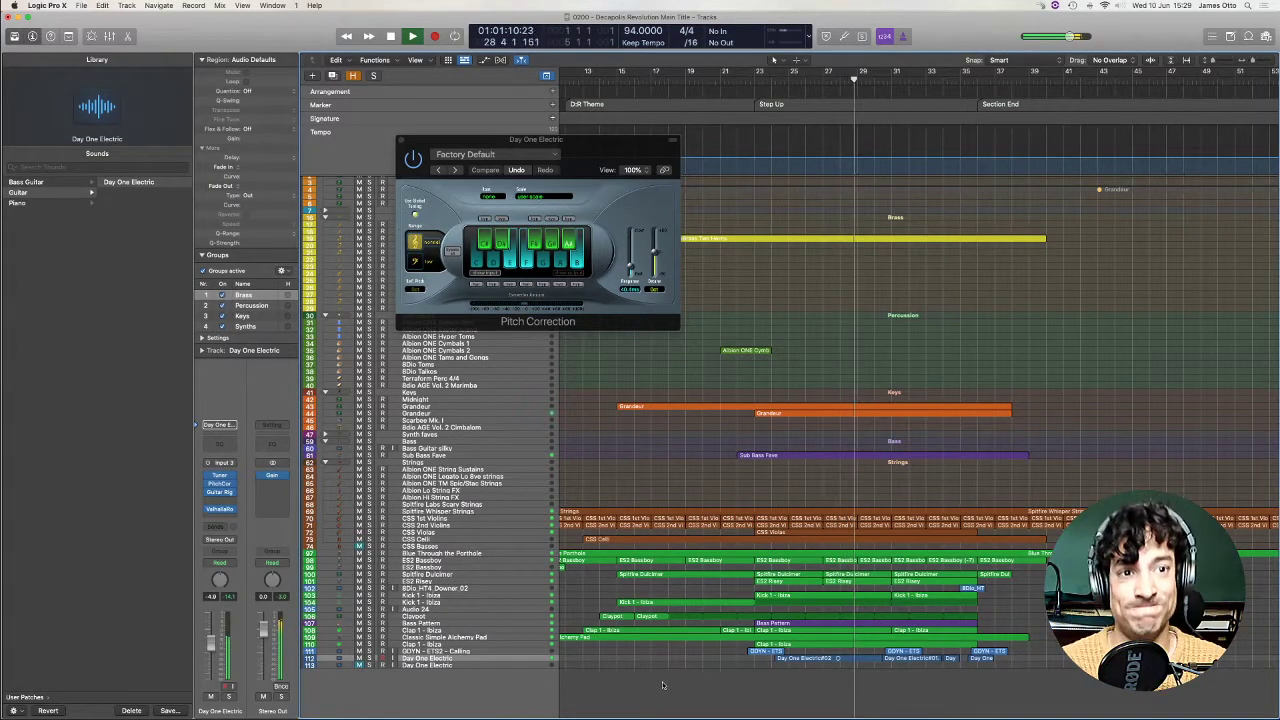
key(space)
drag(720, 693, 990, 656)
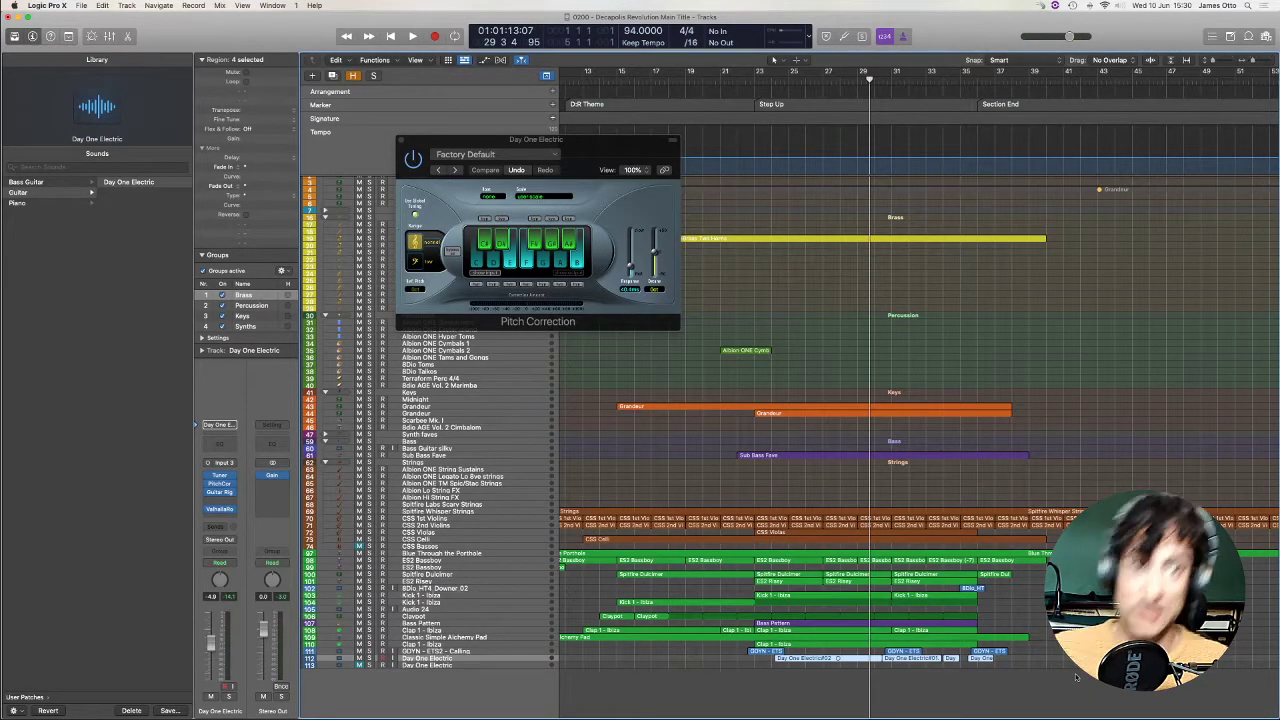
key(Delete)
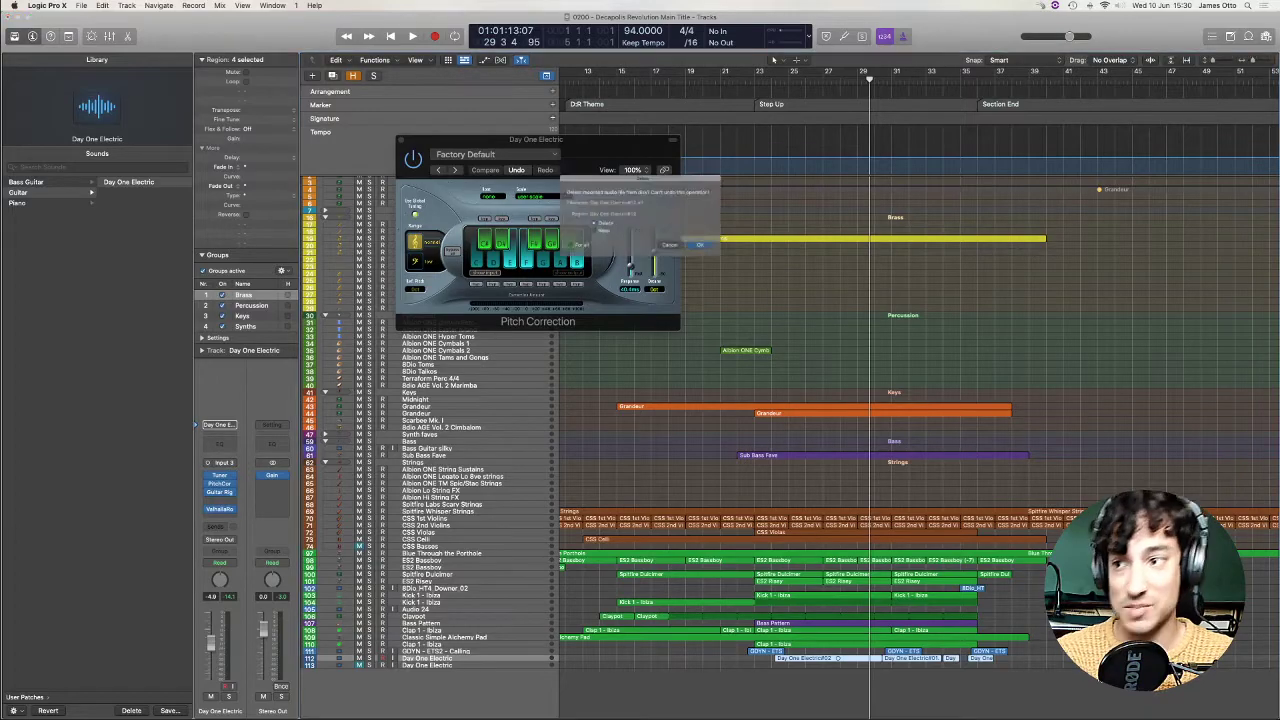
click(721, 255)
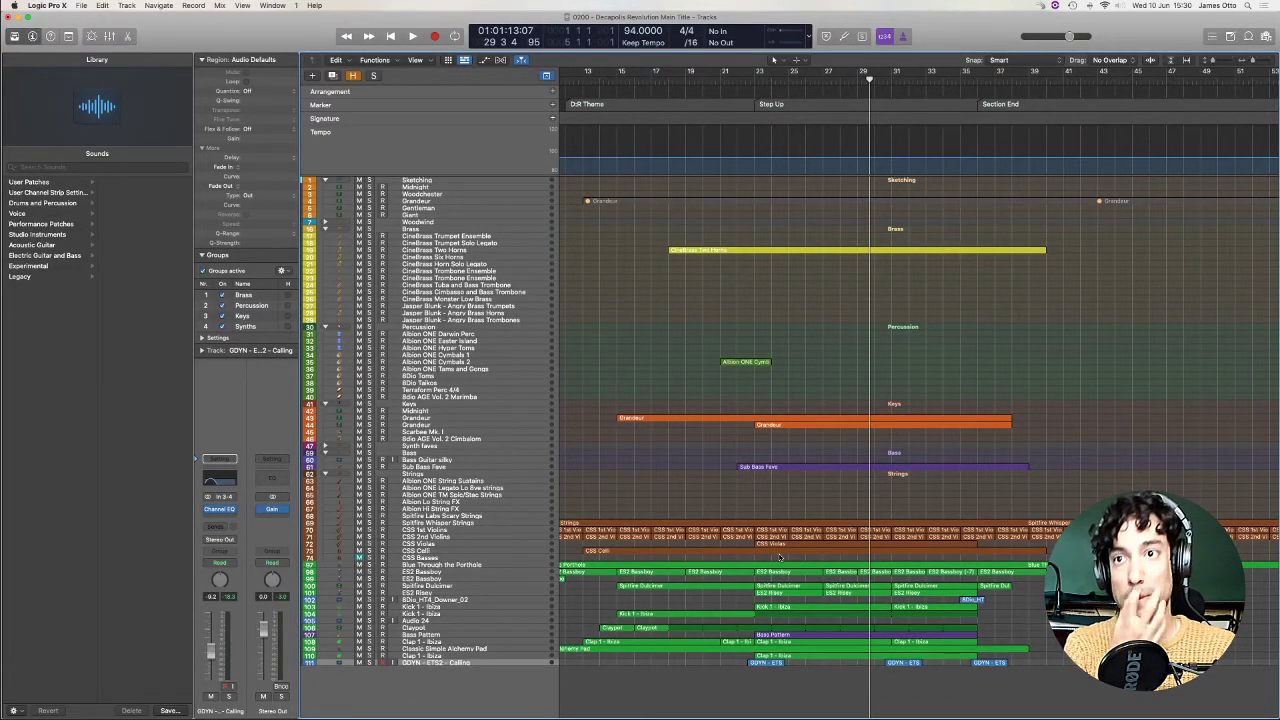
Duplicate the CSS 1st Violins track and record a new violin part on the copy from about bar 21.
click(659, 529)
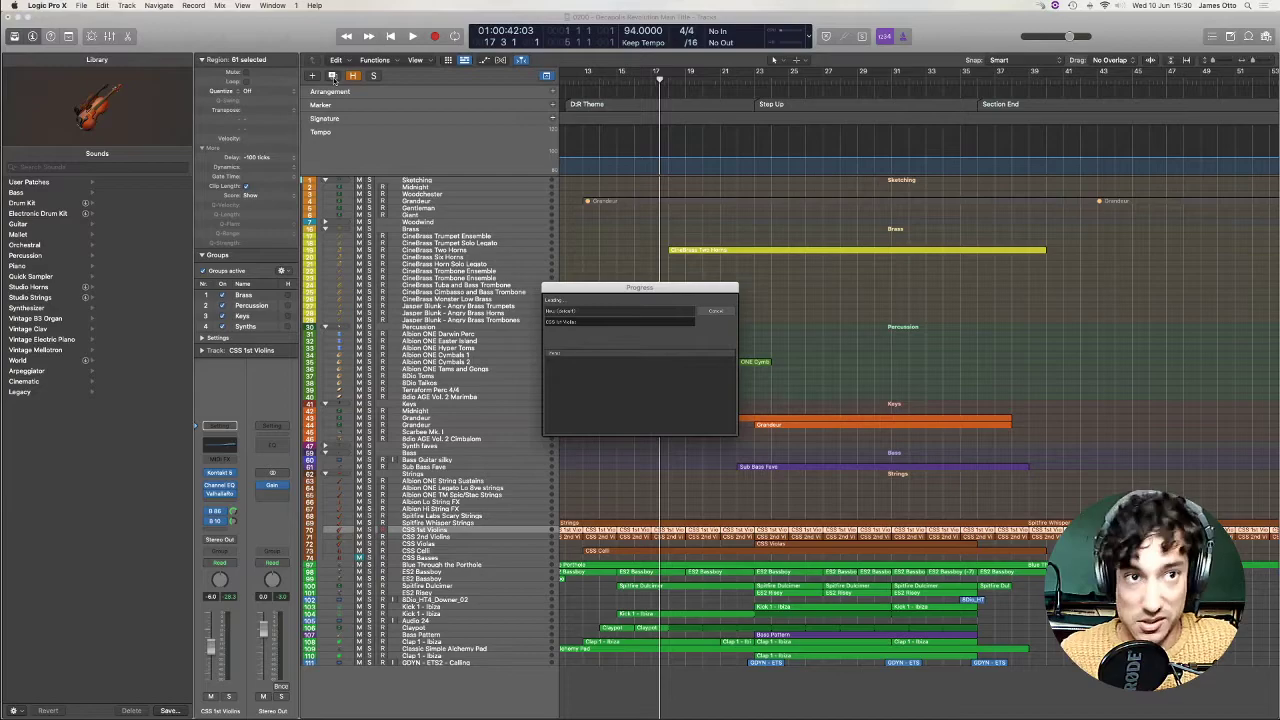
key(r)
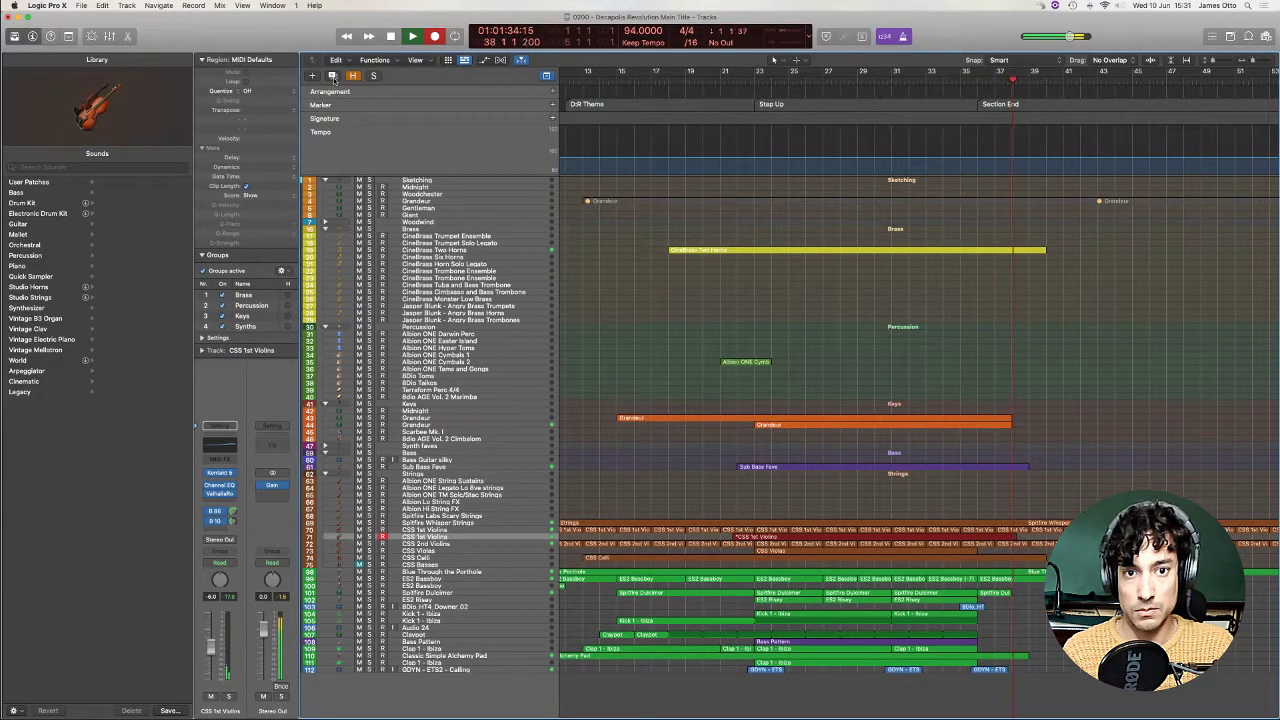
key(space)
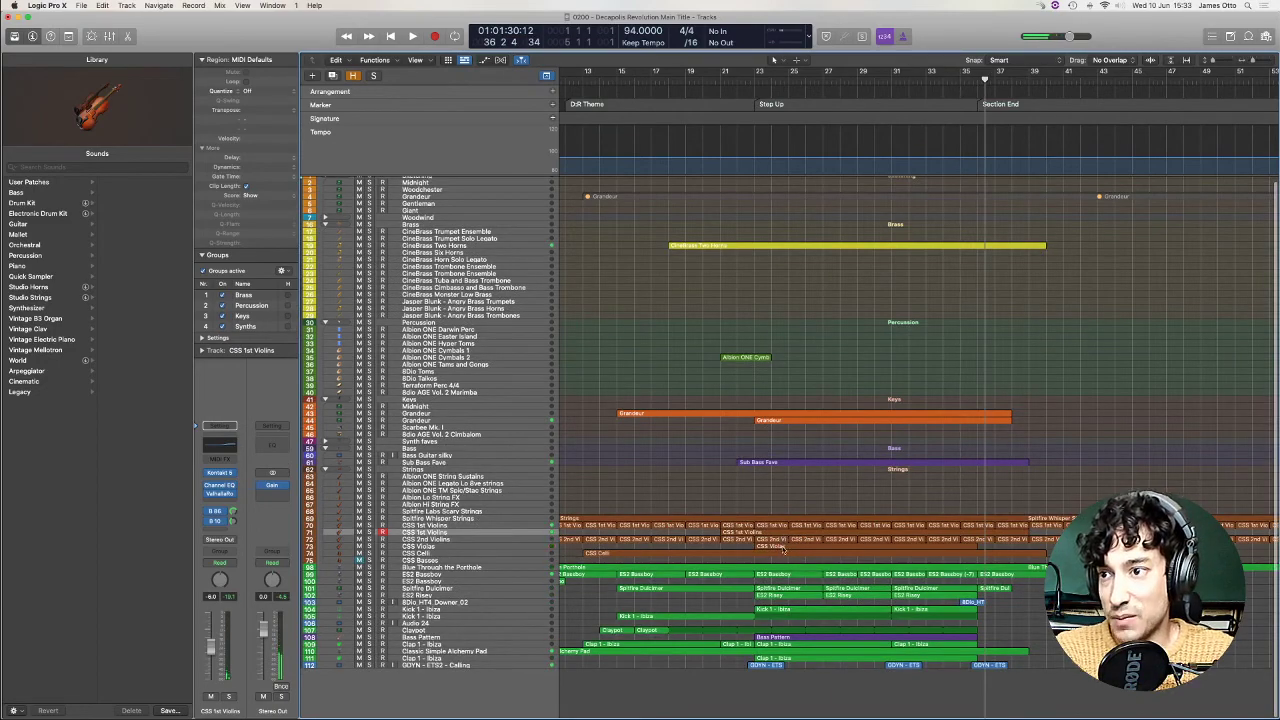
Review the CSS Celli region in the Piano Roll and record a part from bar 23 on the CSS Celli shorts track.
click(784, 549)
double_click(784, 549)
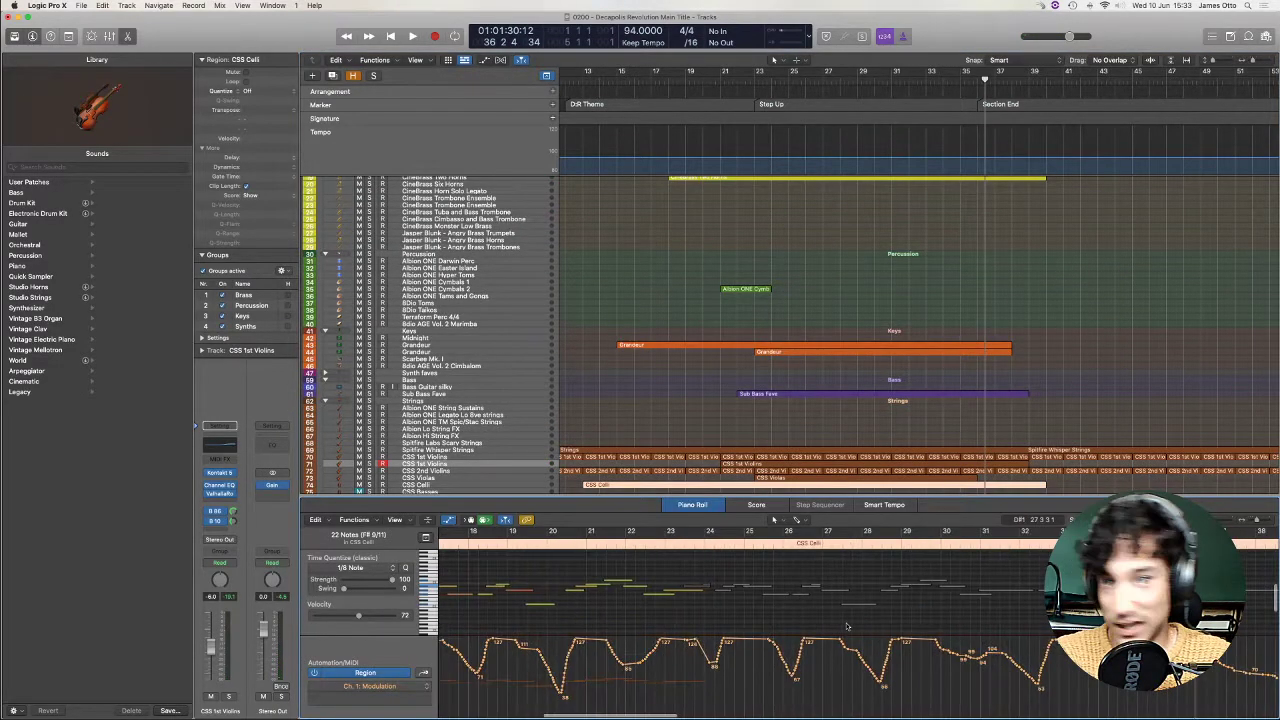
key(super+Left)
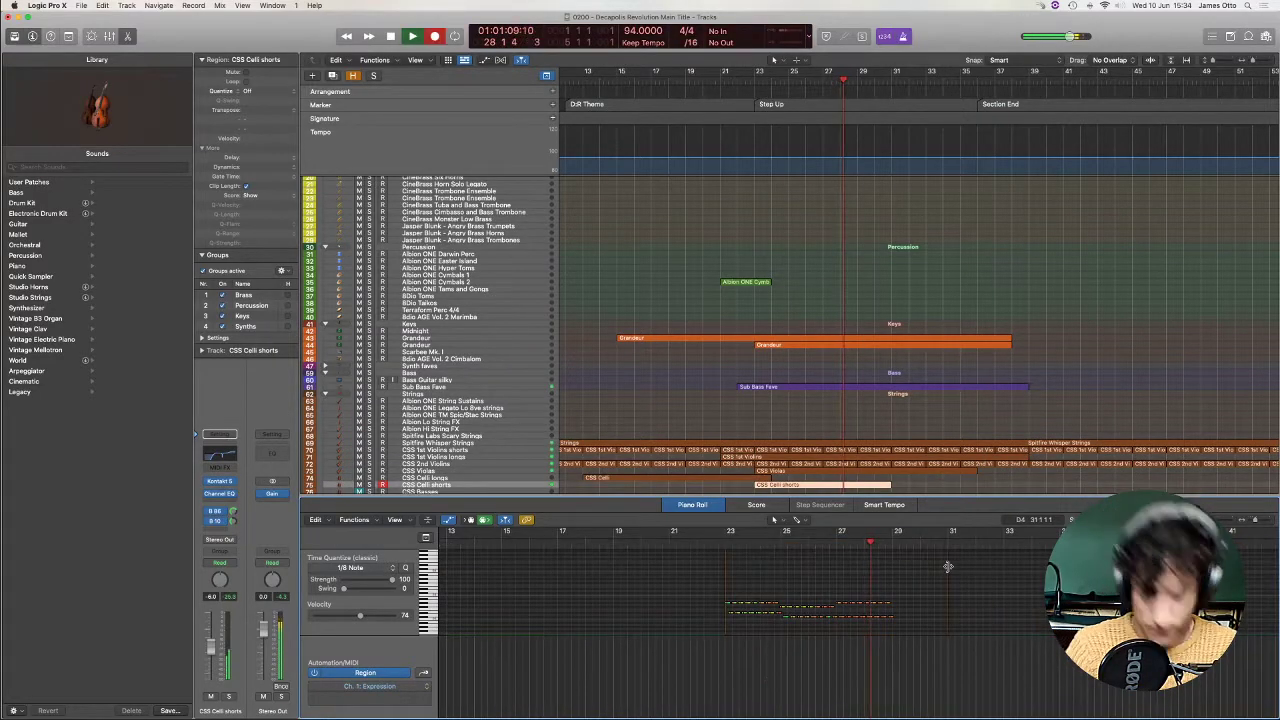
key(r)
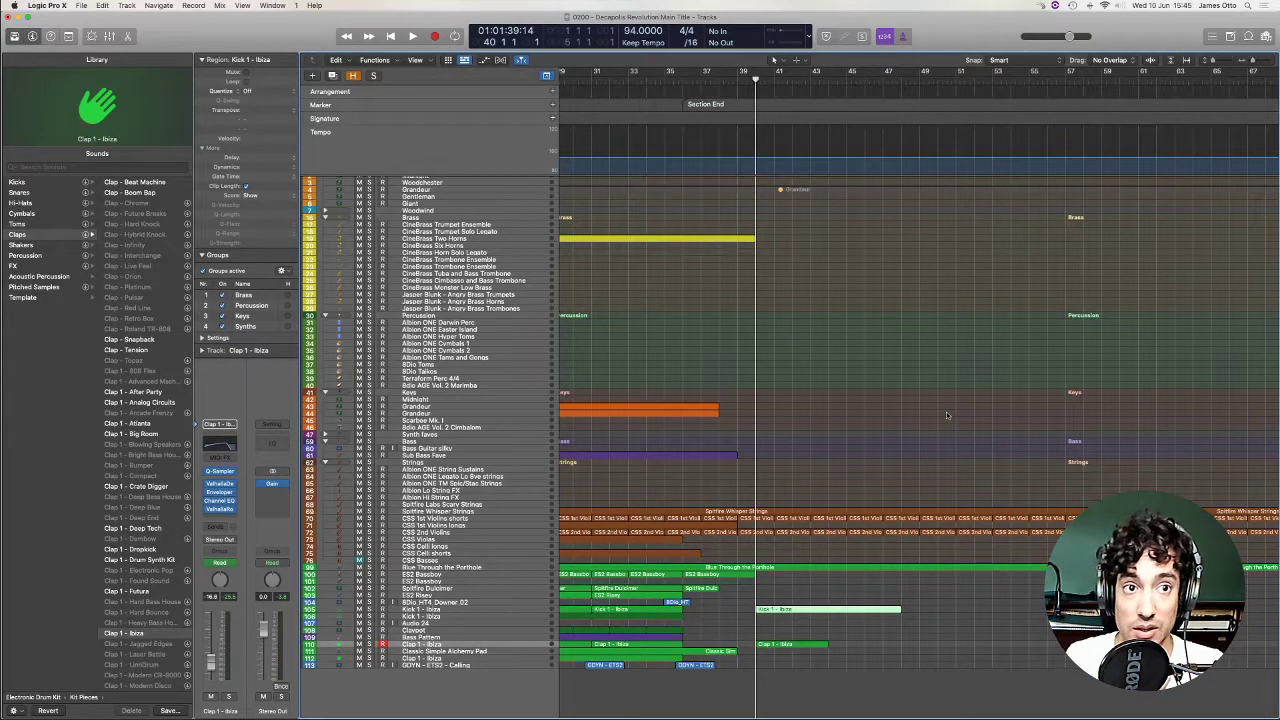
Delete the Kick 1 - Ibiza and Clap 1 - Ibiza regions that start at bar 40.
drag(836, 600, 783, 670)
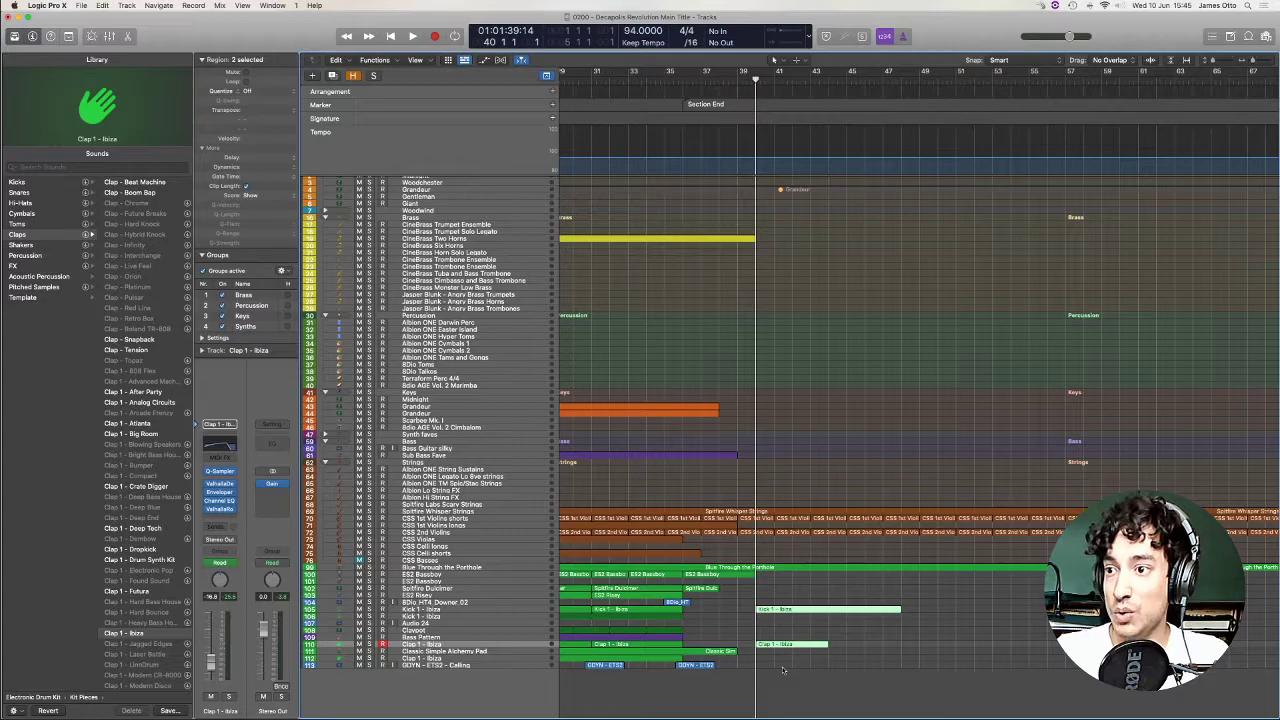
key(Delete)
click(716, 232)
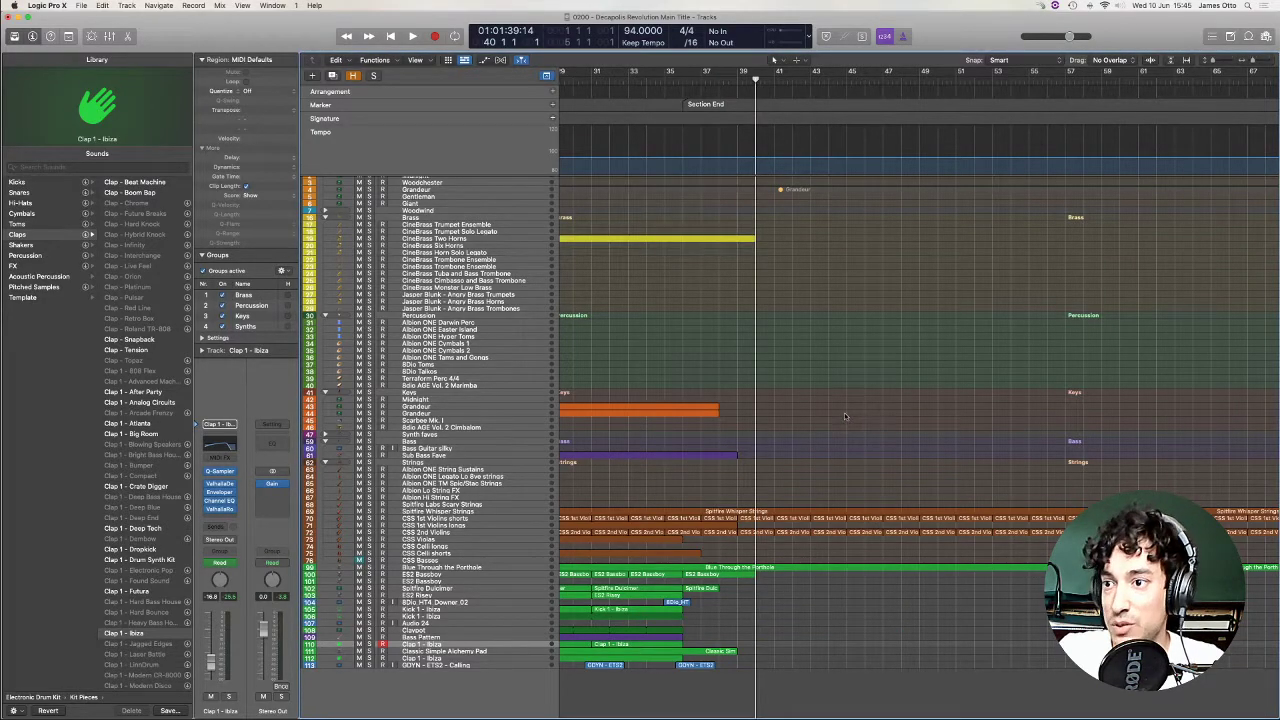
Select the ES2 Bassboy region after the Section End marker and place the playhead at bar 35.
scroll(845, 436, left, 5)
scroll(845, 436, left, 5)
scroll(665, 448, left, 4)
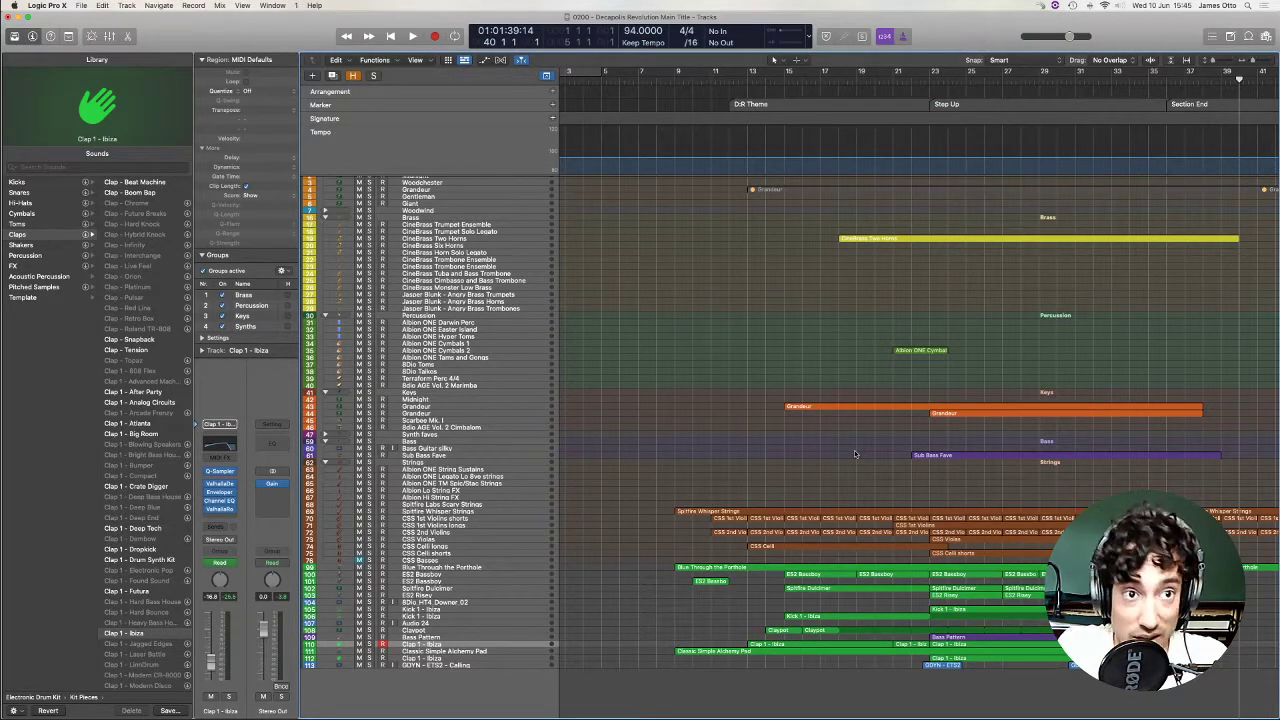
scroll(855, 454, right, 5)
click(970, 578)
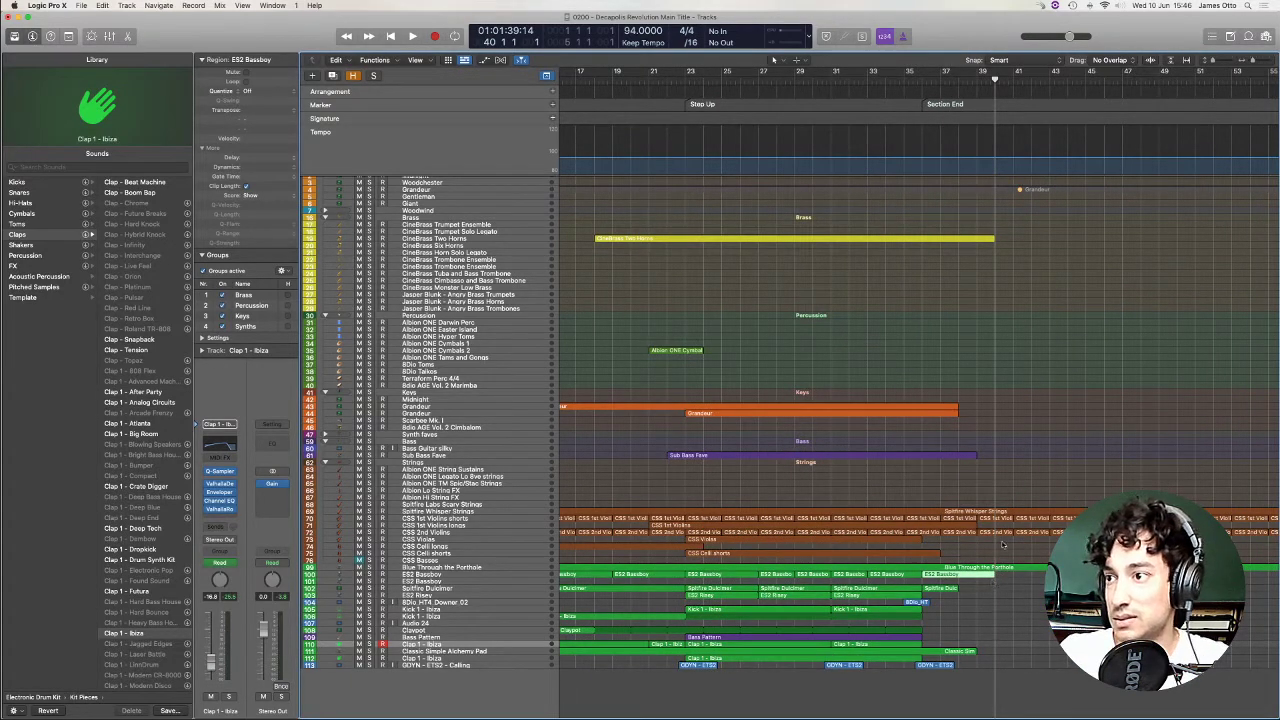
click(905, 75)
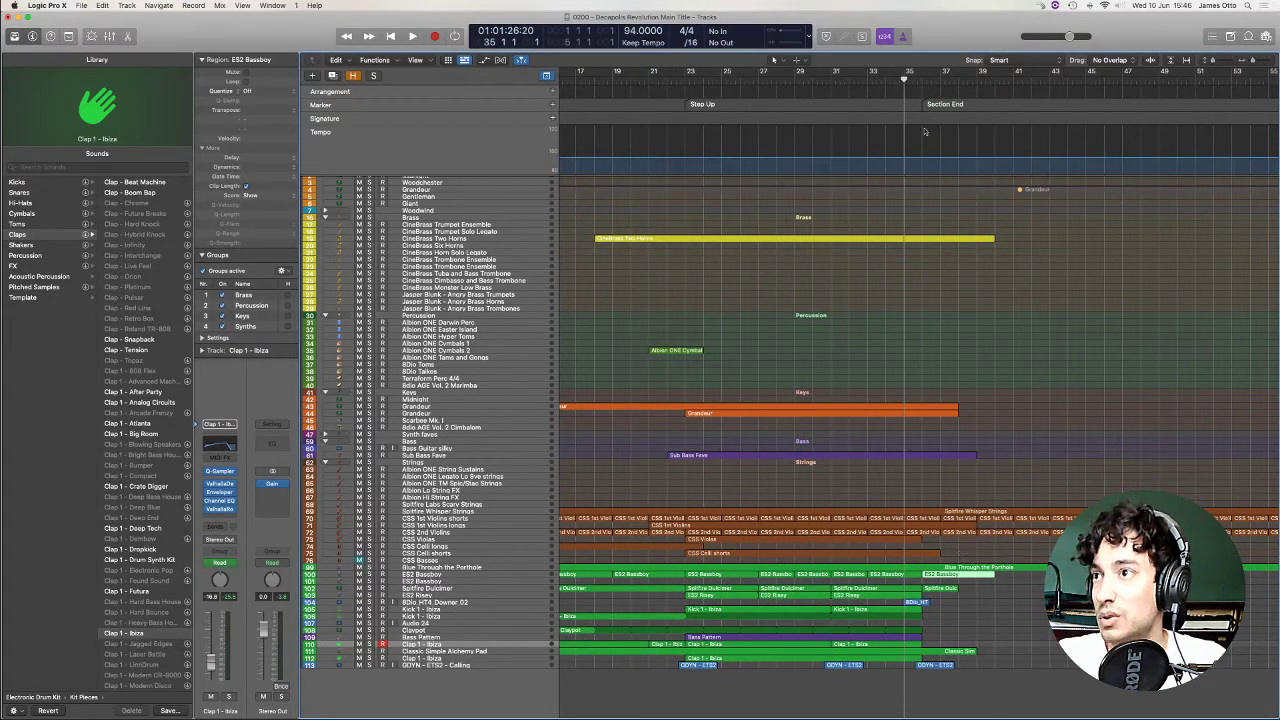
Clear the CSS 1st Violins shorts and CSS 2nd Violins regions between bars 37 and 47, and mute those beyond.
click(932, 530)
drag(936, 518, 1075, 538)
click(1110, 474)
key(z)
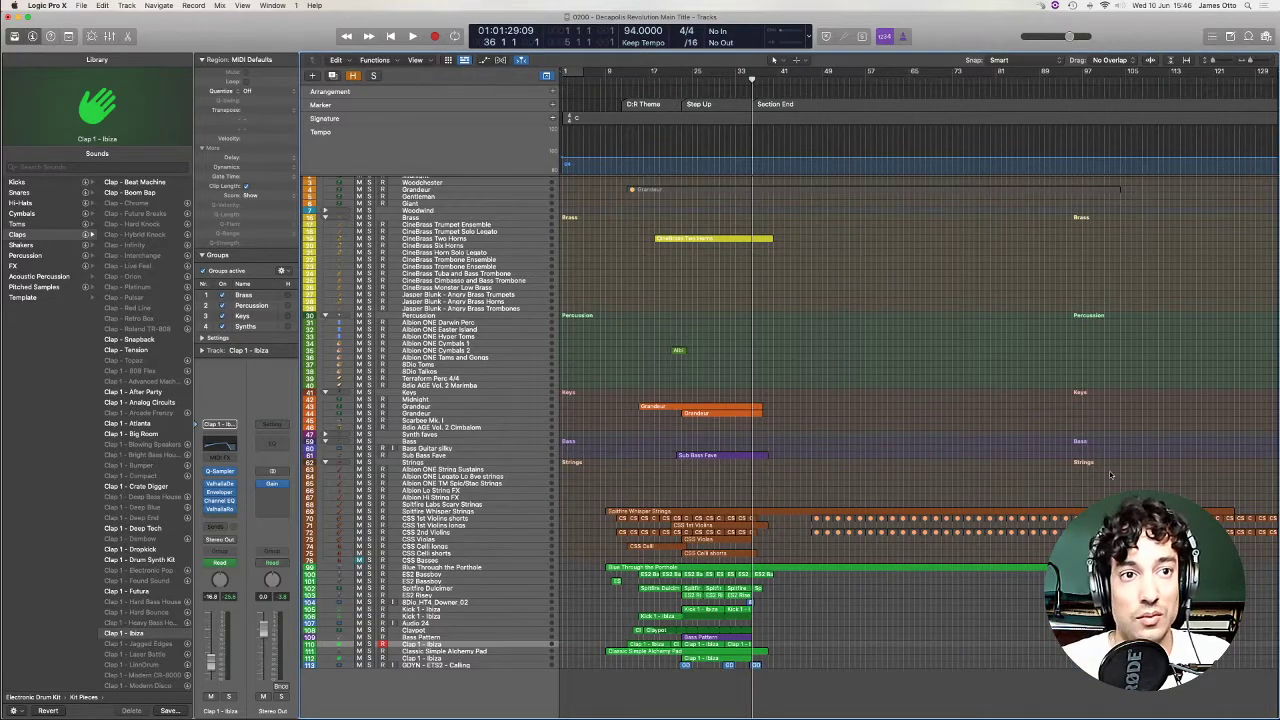
key(z)
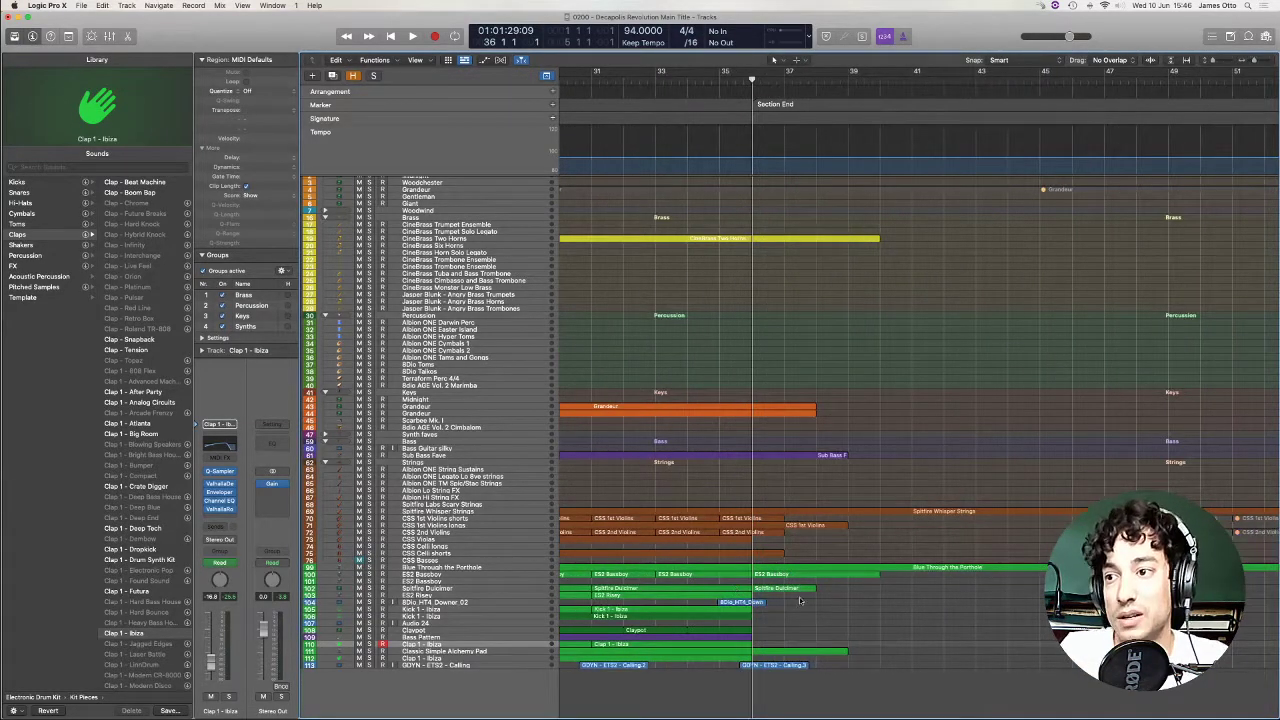
Open the CSS 1st and 2nd Violins regions of bars 35 to 37 in the Piano Roll and select their notes.
click(764, 533)
shift+click(768, 521)
key(p)
drag(768, 562, 593, 620)
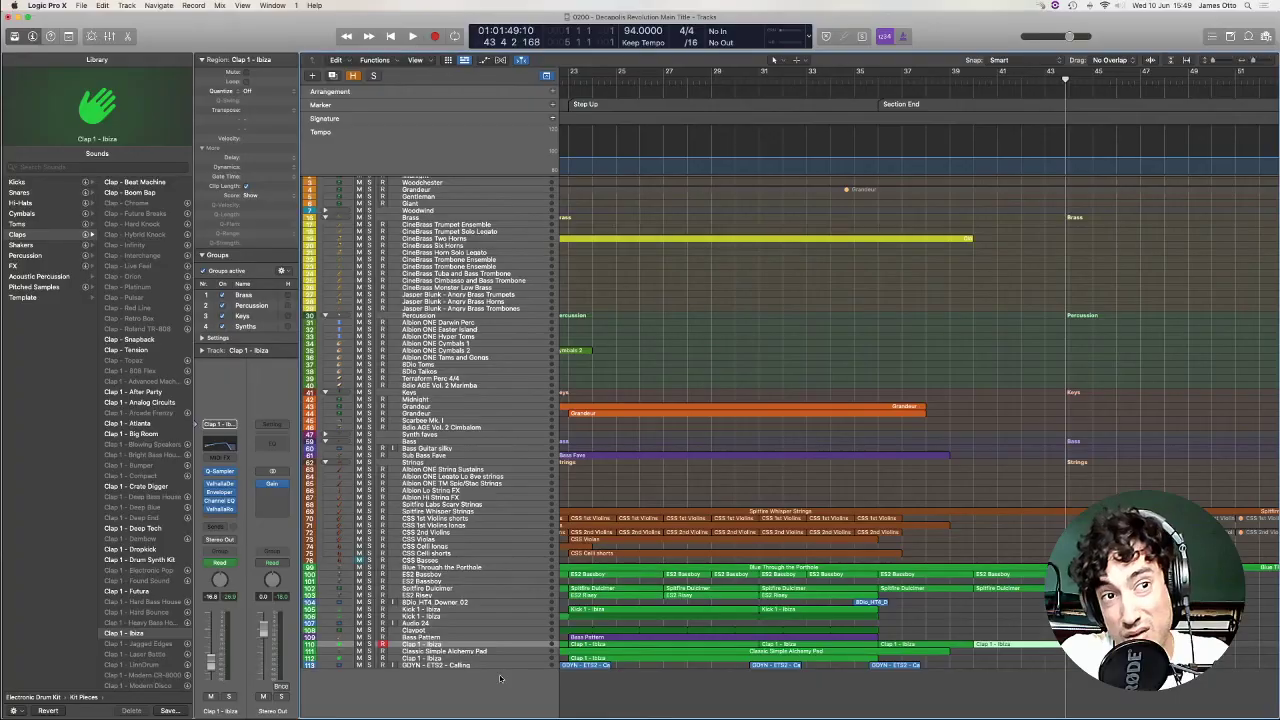
Add an ES2 instrument track at the end of the list with the Blues-style Guitar Rig preset Billy Single Grange.
double_click(486, 685)
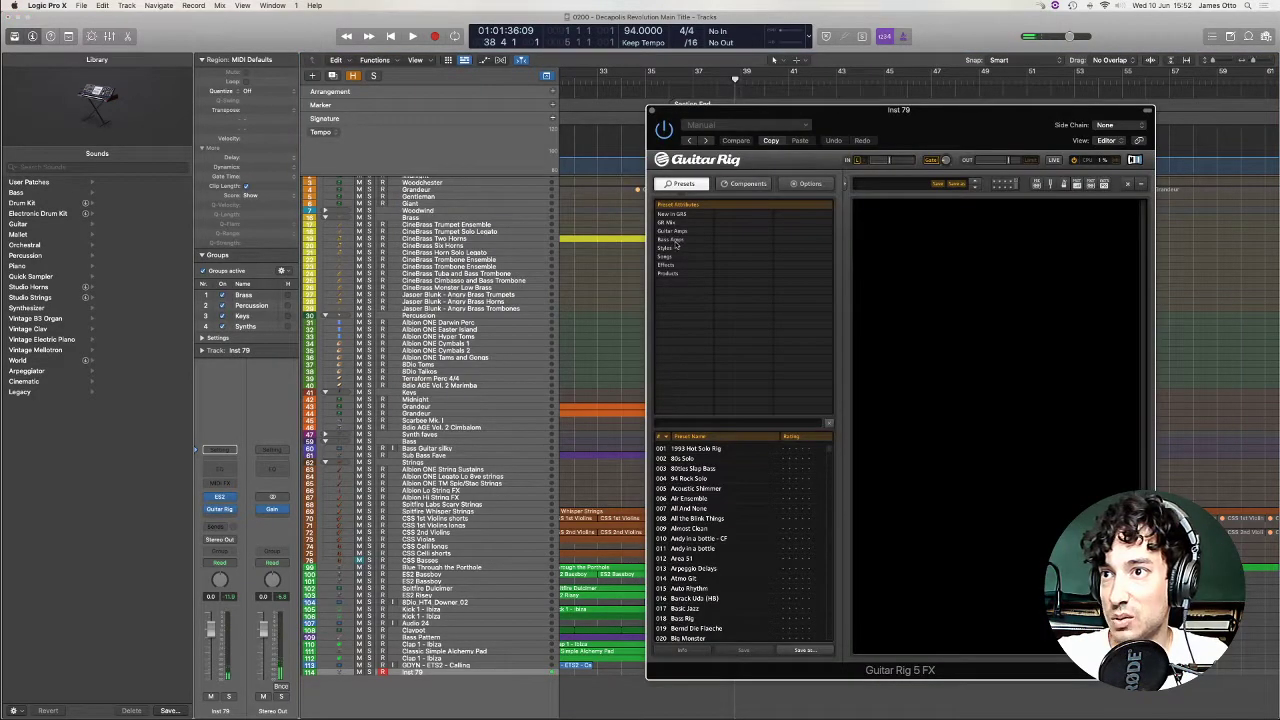
click(680, 231)
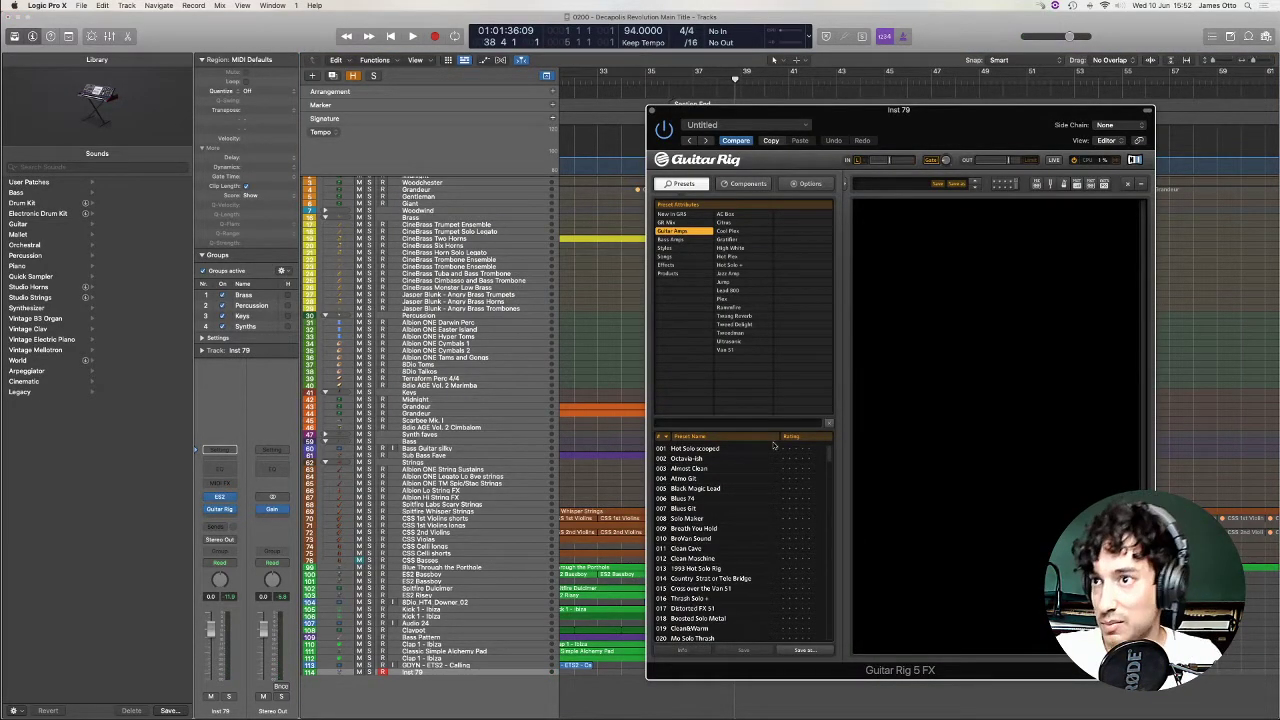
click(710, 247)
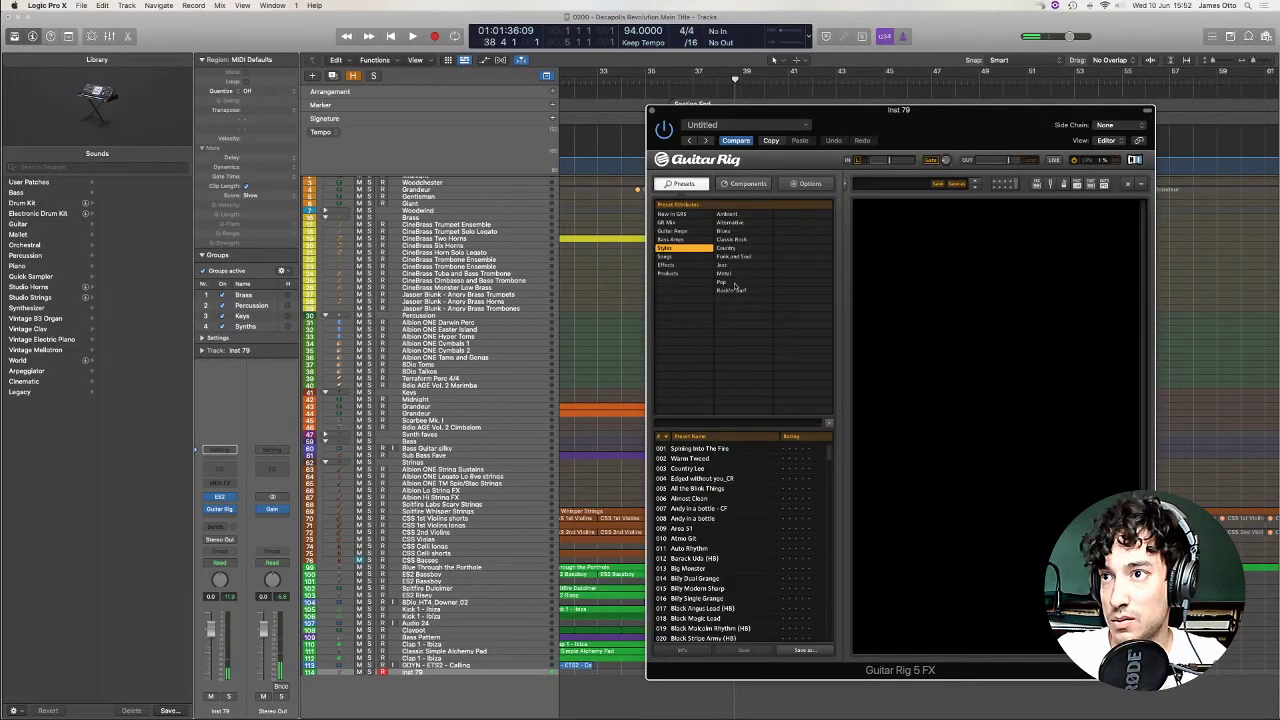
click(753, 231)
click(697, 518)
click(700, 568)
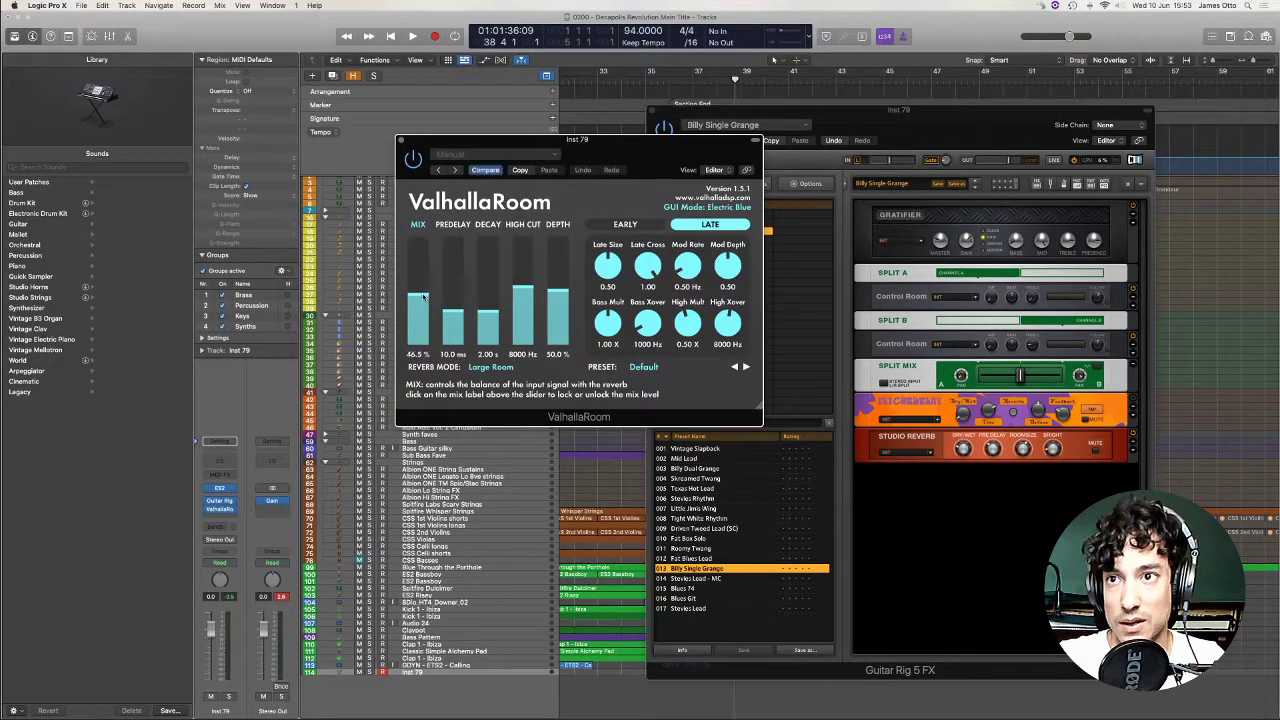
Set the ValhallaRoom reverb to Dense Room with 37.8% mix and 5.82 s decay, and adjust its high cut and depth.
drag(488, 318, 488, 288)
click(490, 367)
click(500, 512)
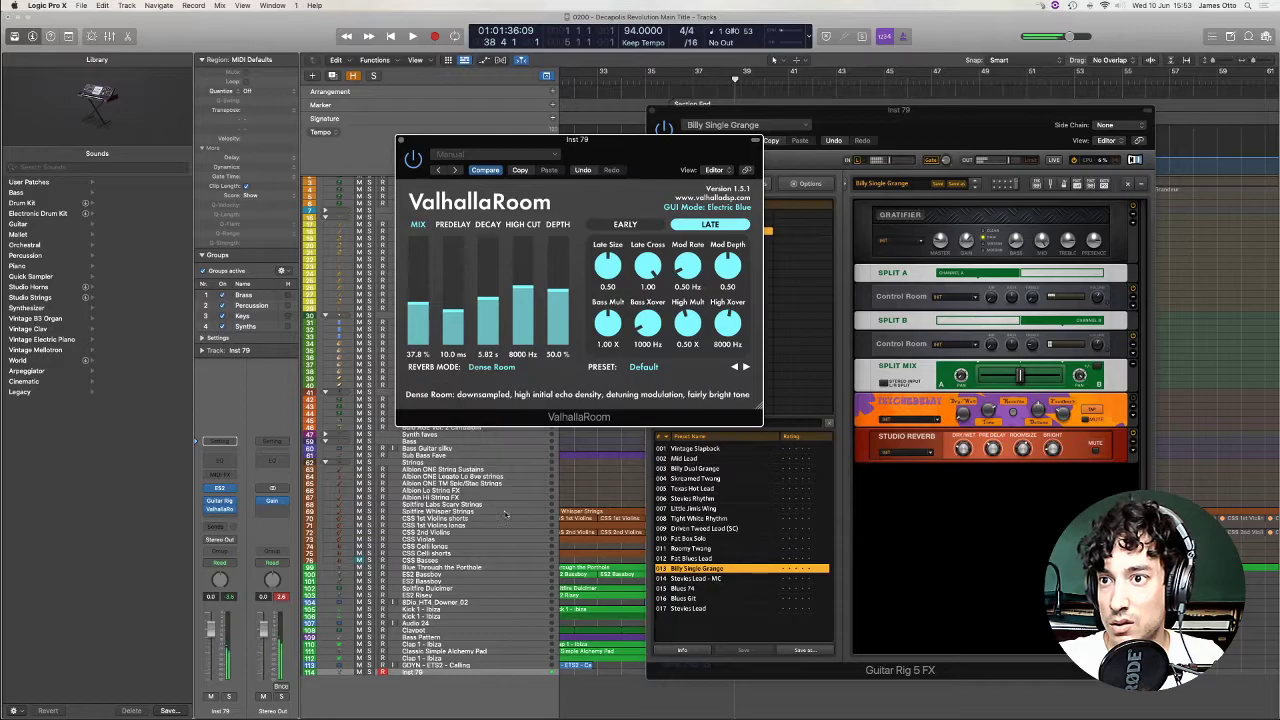
click(523, 256)
click(558, 267)
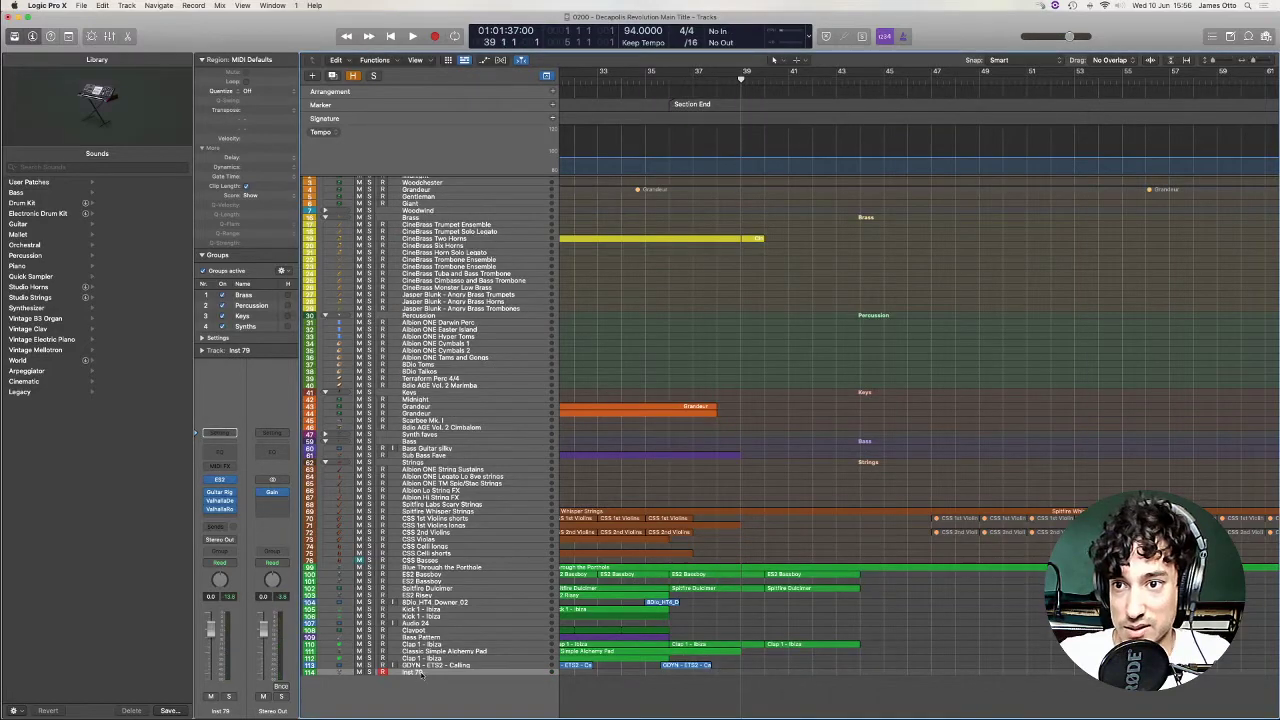
Rename the Inst 79 track as DECAPOLIS.
text(DECAPOLIS)
key(Return)
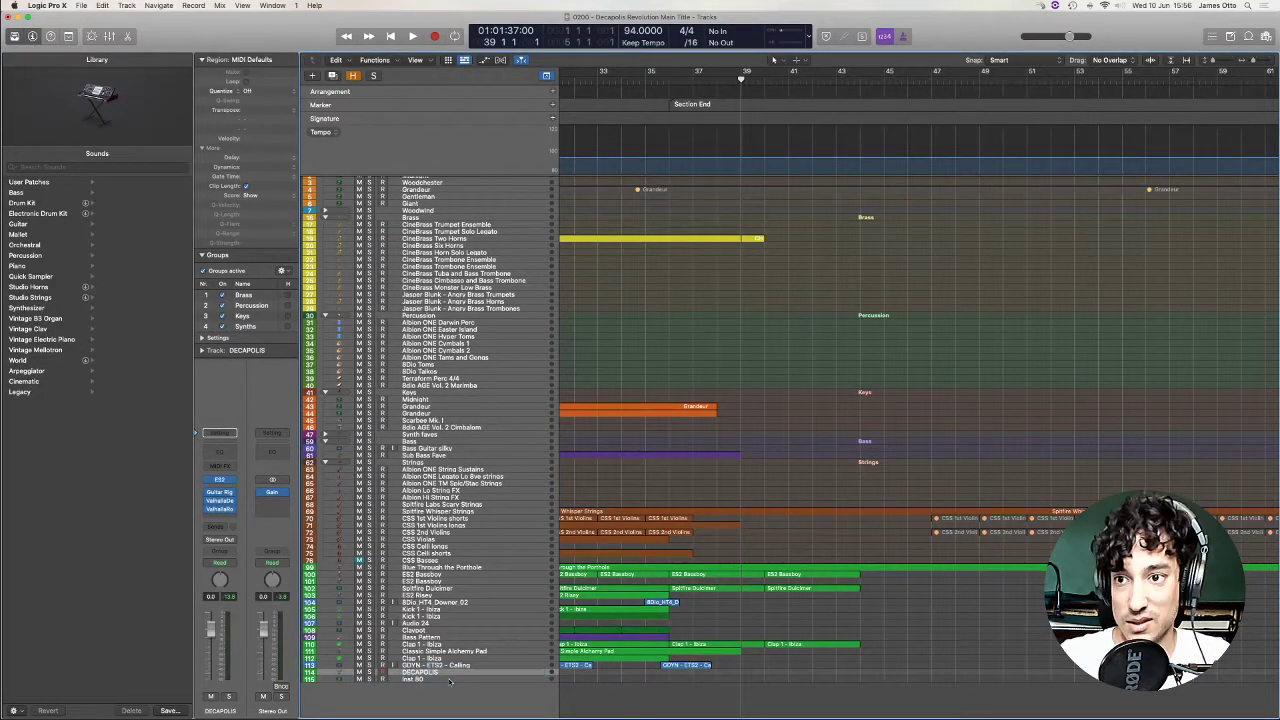
Repeat the ES2 Bassboy, Spitfire Dulcimer and Clap 1 - Ibiza regions ending at bar 44 so they extend to bar 48.
click(447, 678)
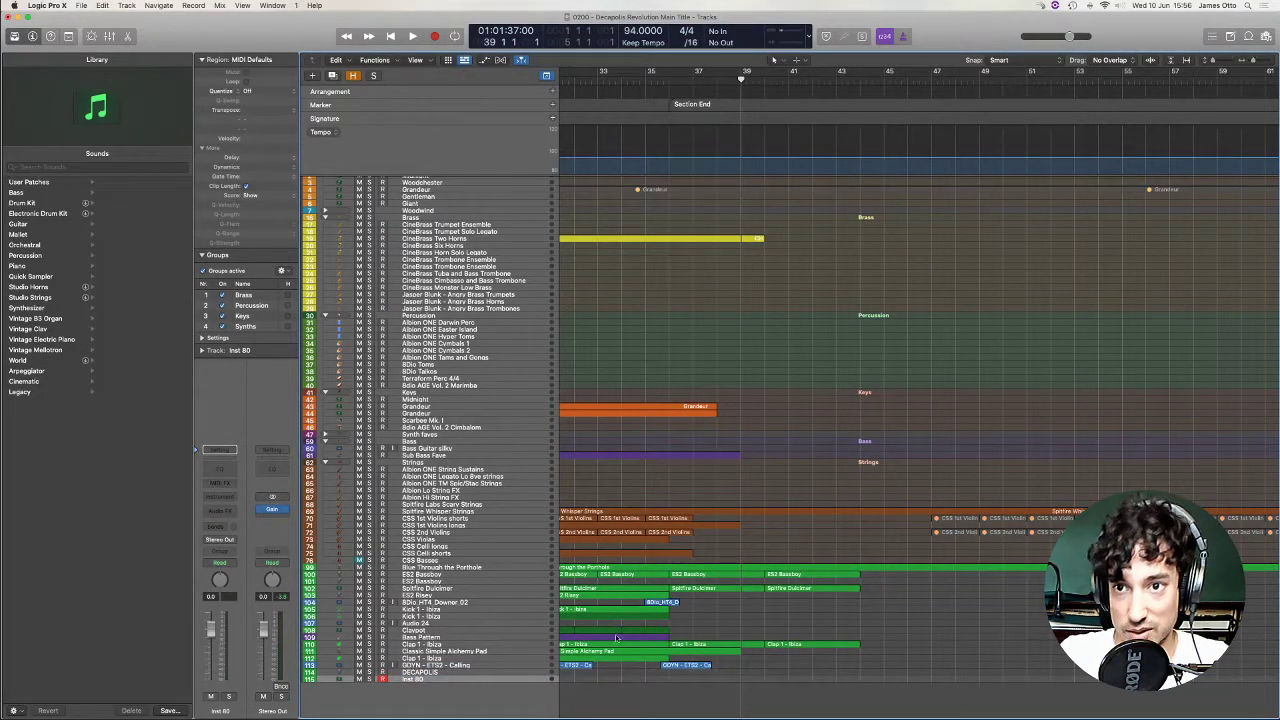
drag(835, 673, 829, 578)
key(super+r)
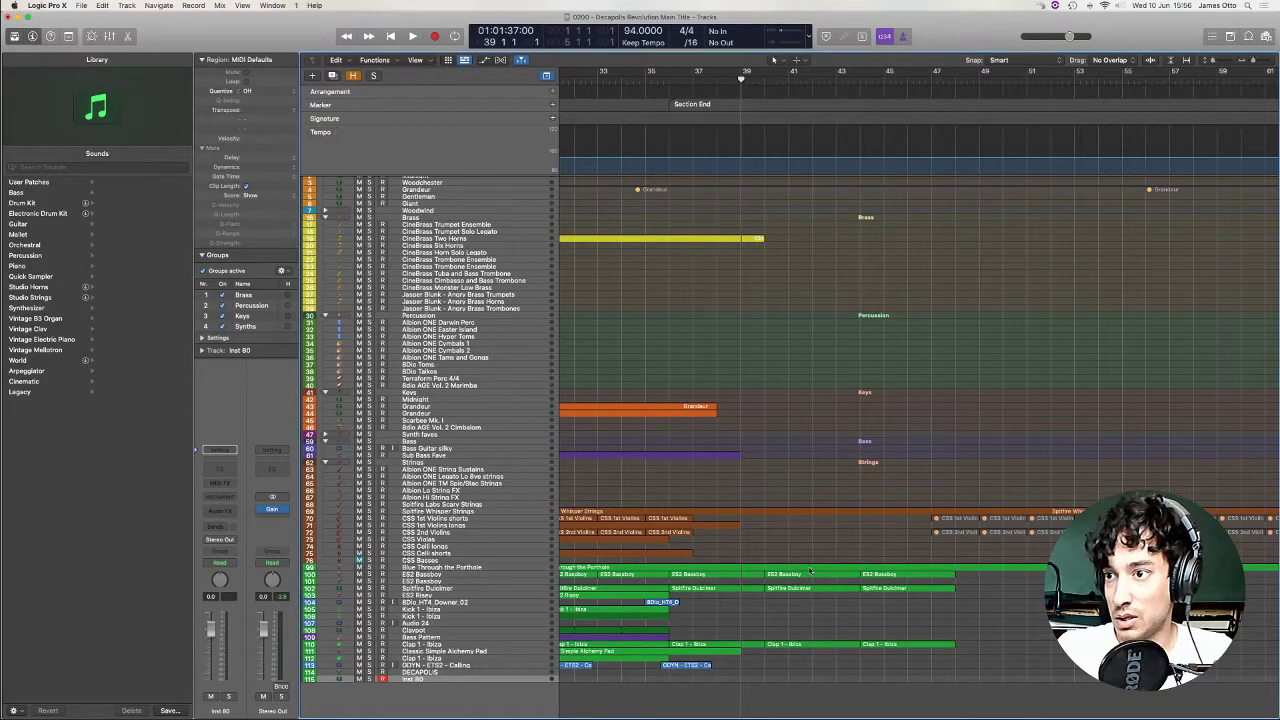
Set the Arpeggiator on the second ES2 Bassboy track to a five-step grid pattern.
click(524, 579)
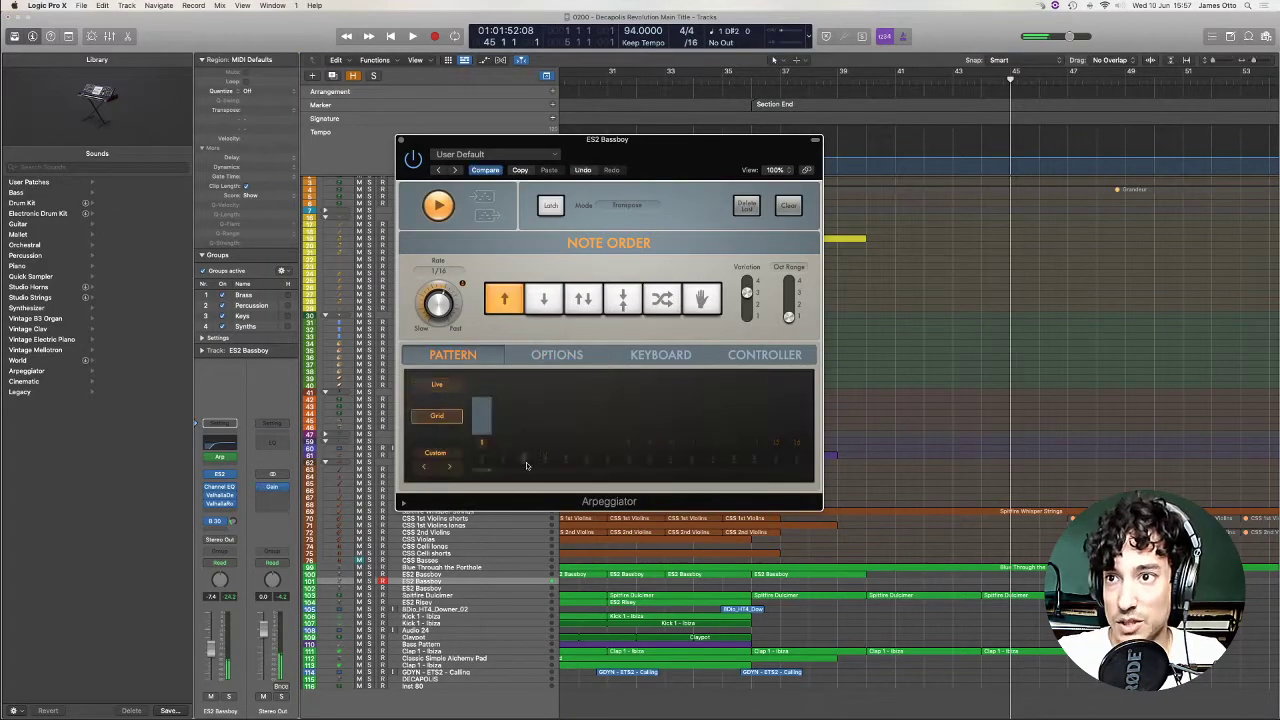
drag(500, 445, 567, 445)
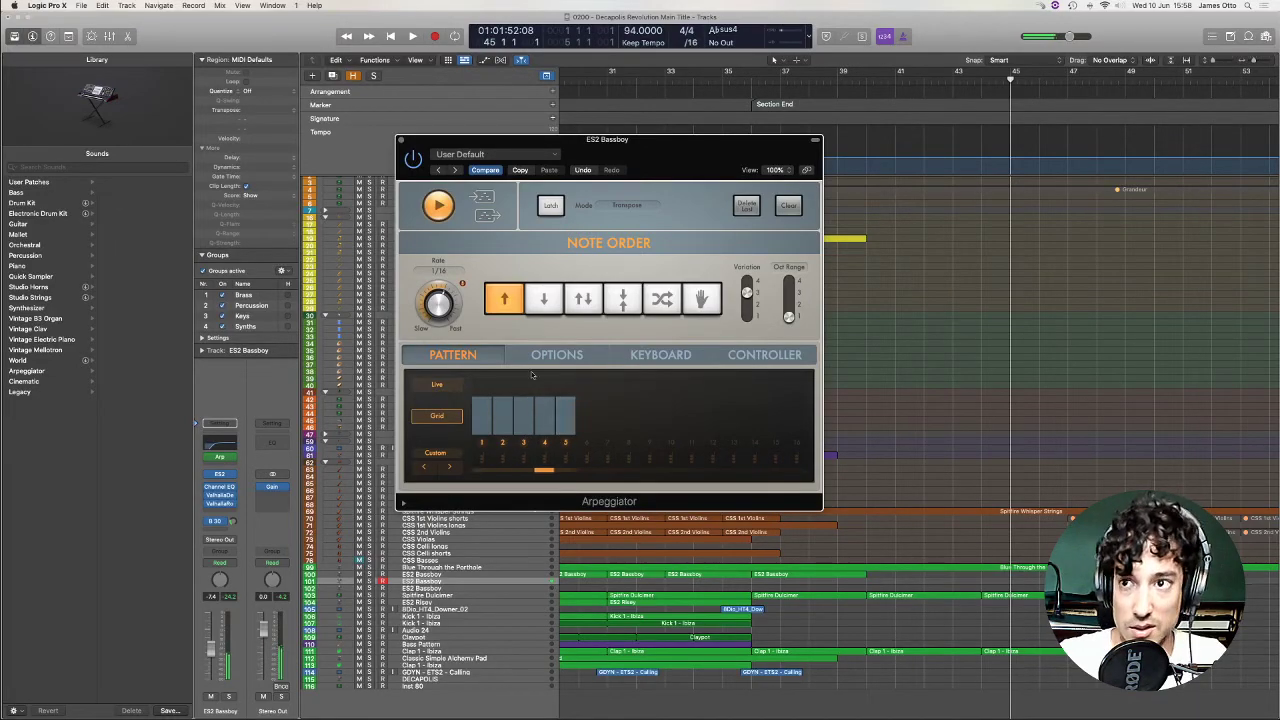
click(400, 142)
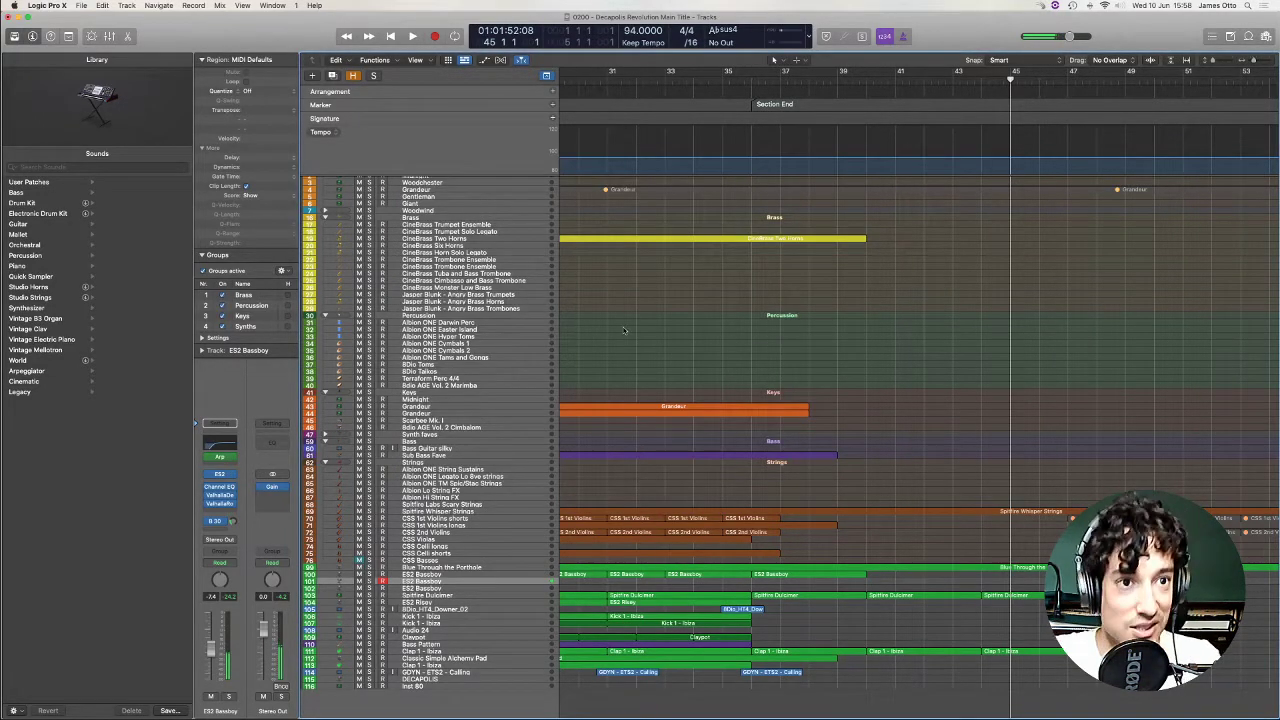
Record an arpeggiated part on the second ES2 Bassboy track from bar 40.
click(866, 80)
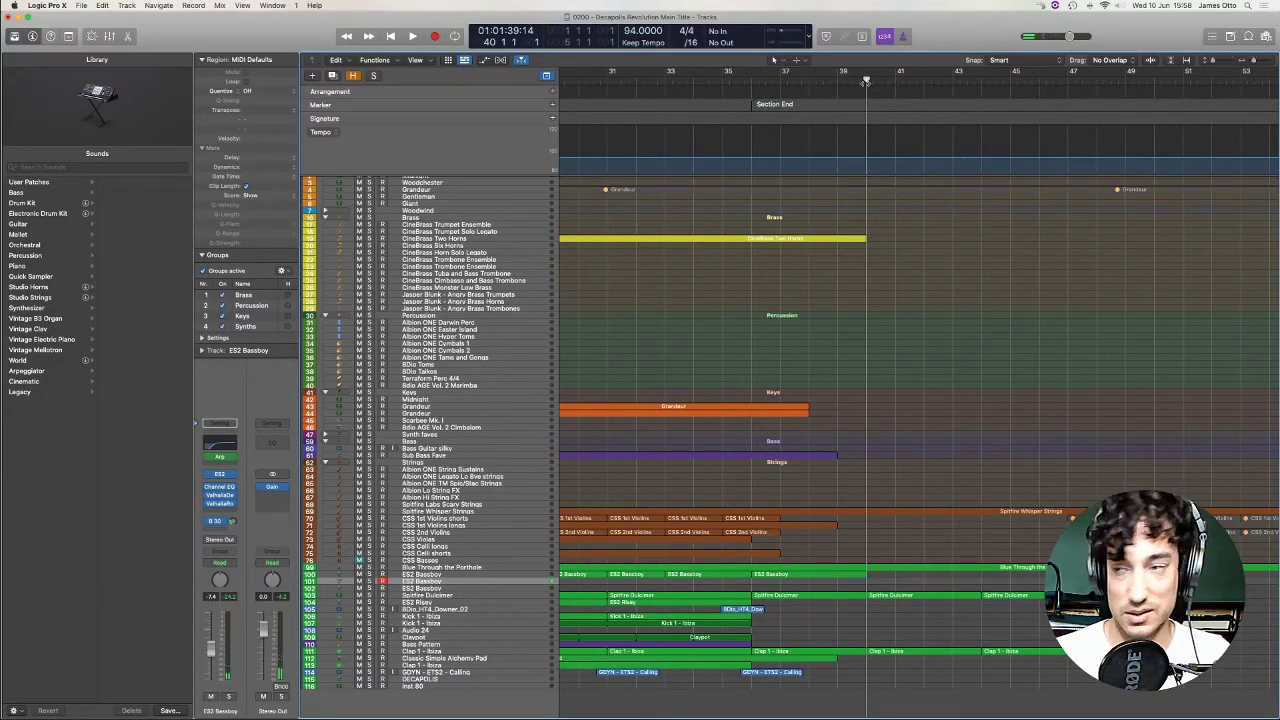
key(space)
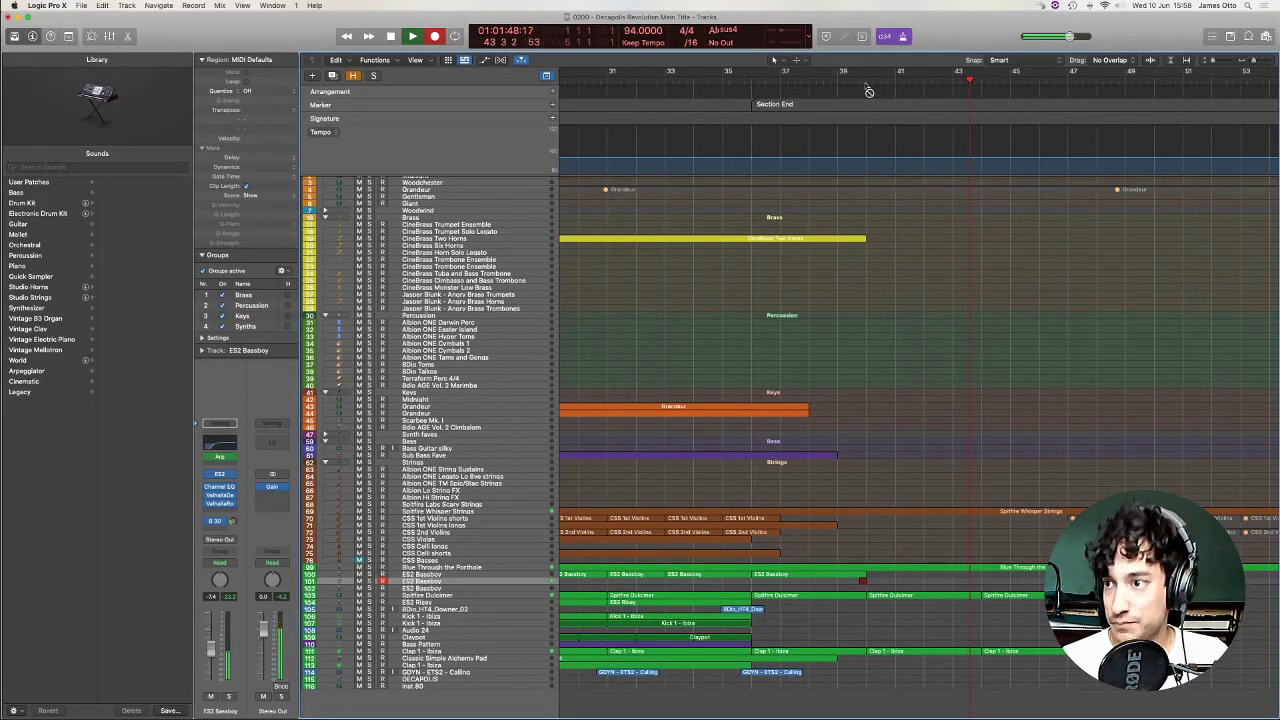
key(space)
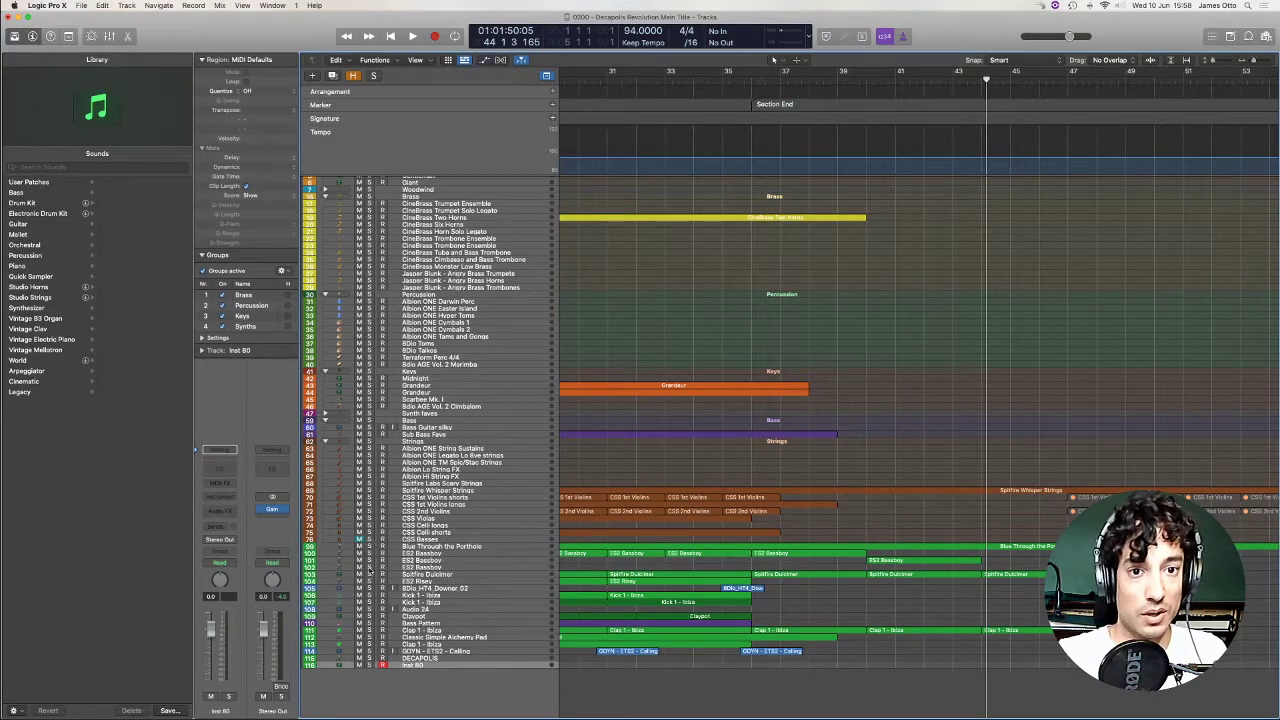
Load Retro Synth as the instrument of the Inst 80 track.
click(227, 498)
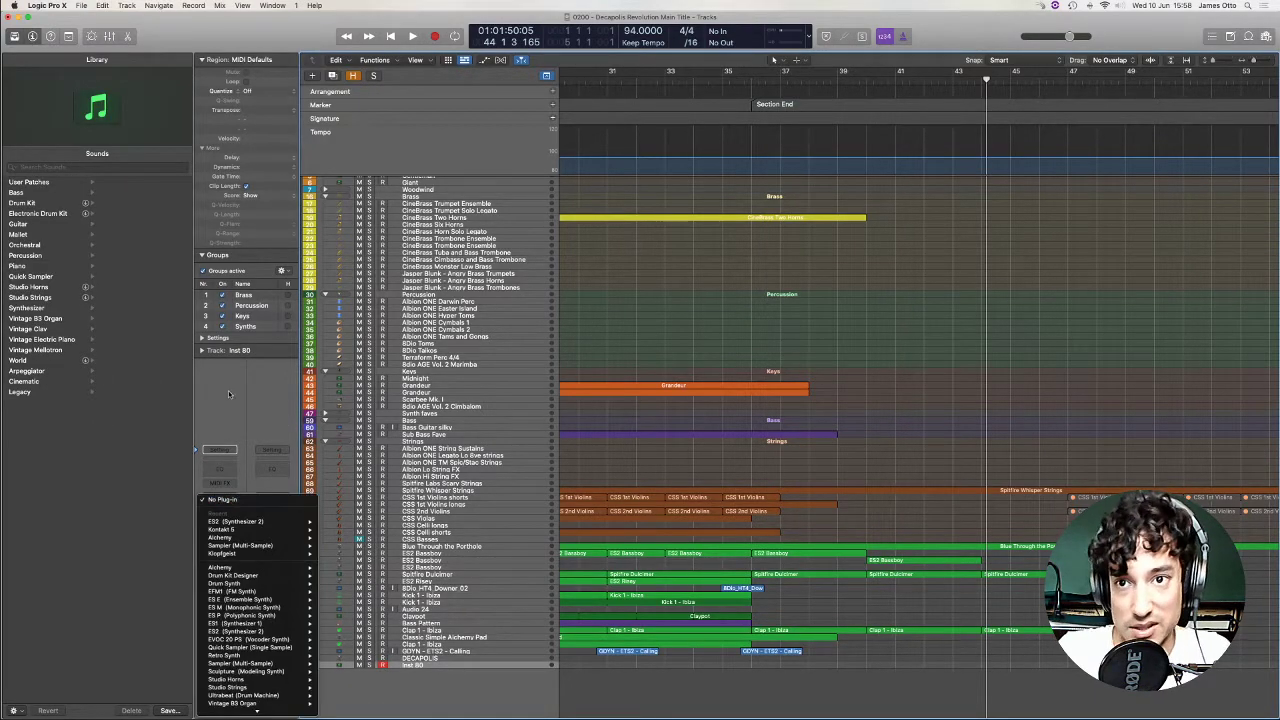
key(Escape)
click(227, 498)
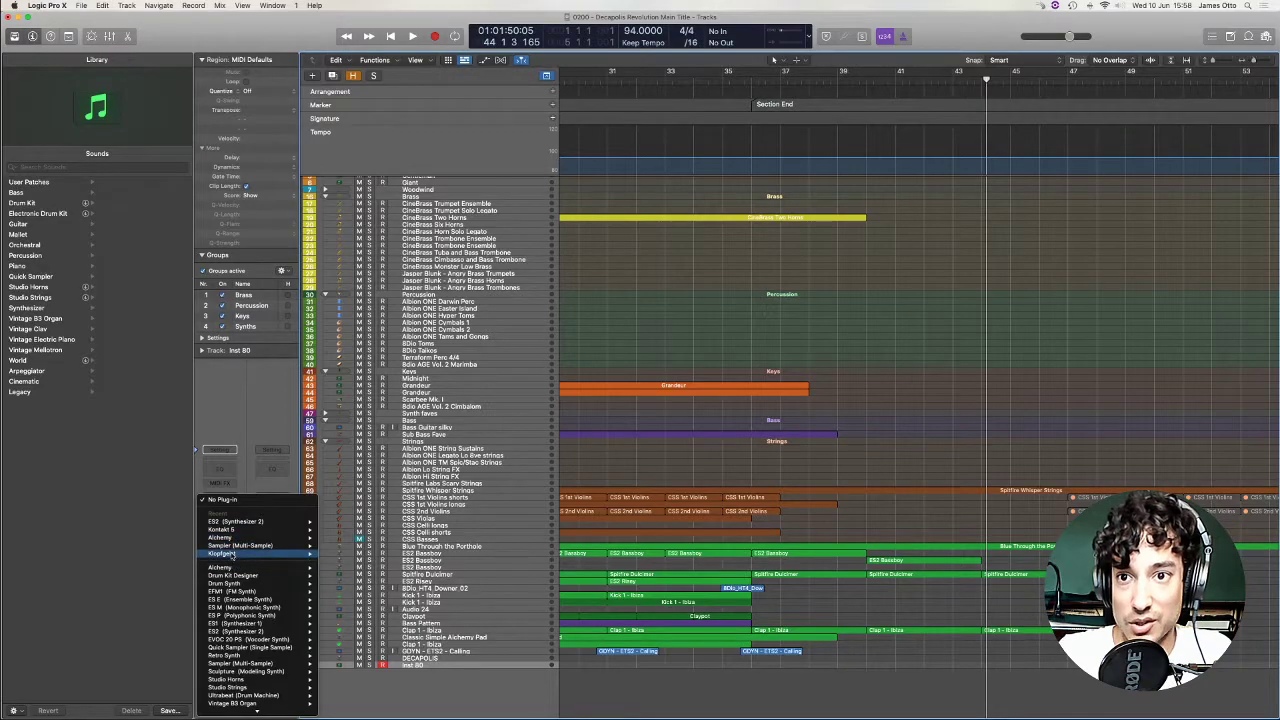
click(327, 333)
click(220, 497)
Add an Arpeggiator to the Inst 80 track with a ten-step grid pattern.
click(228, 497)
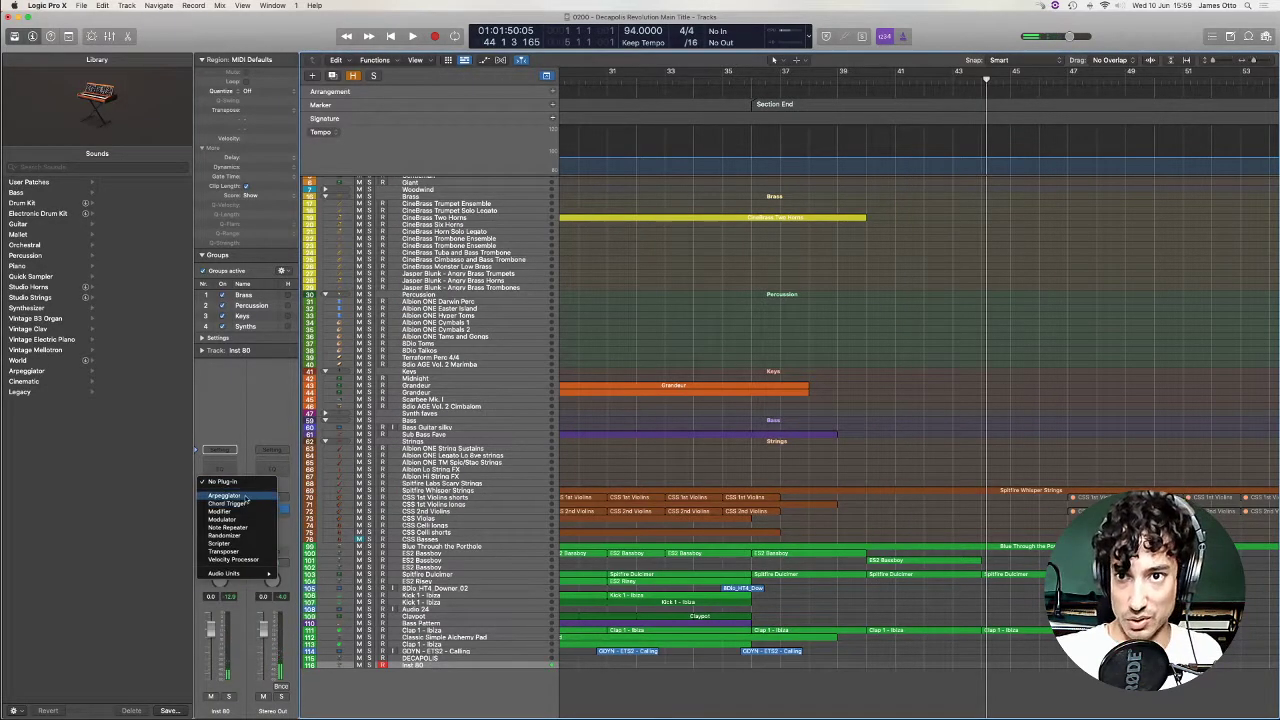
key(Escape)
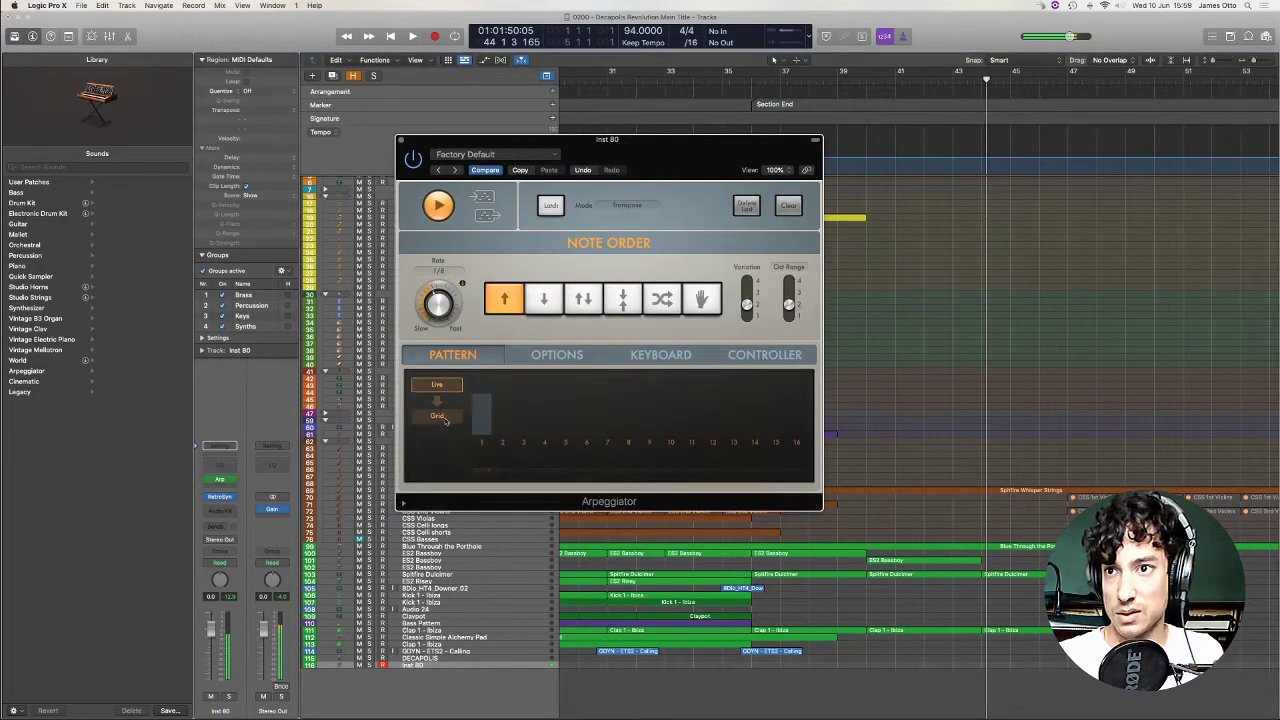
click(443, 418)
drag(586, 446, 670, 446)
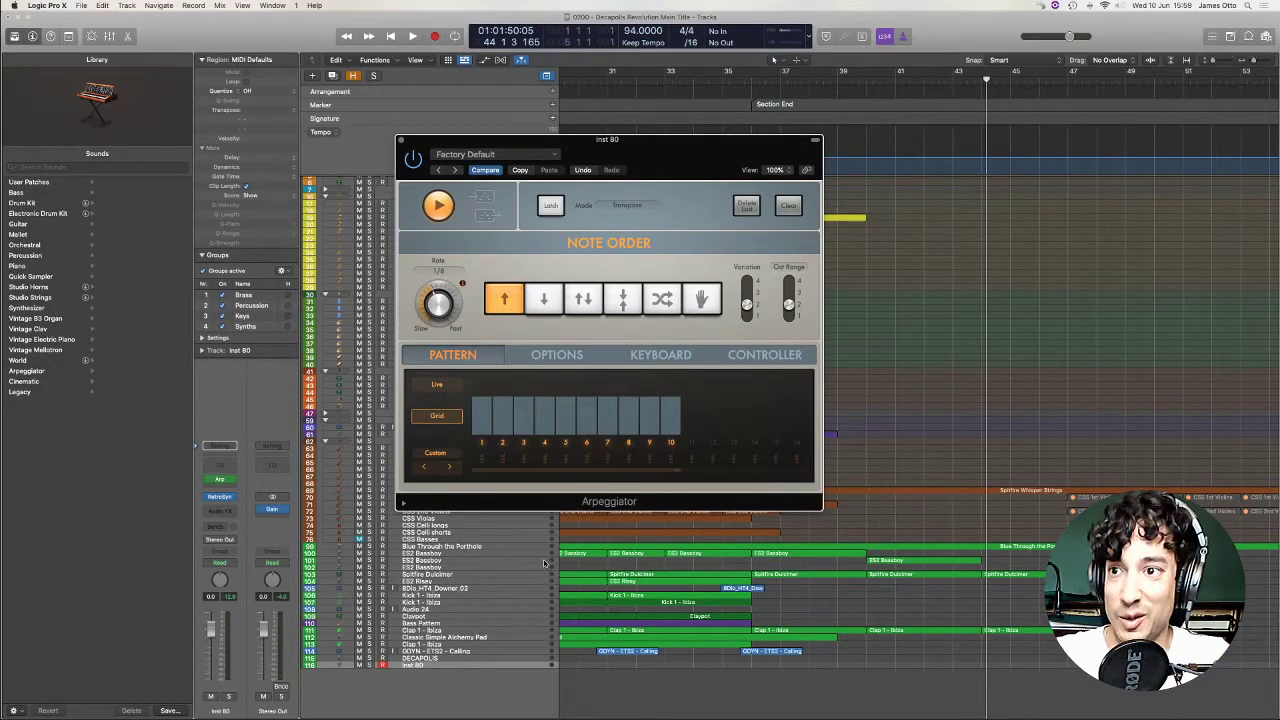
Set ValhallaDelay on Inst 80 to 20.4% mix, dotted 1/8 delay and 33.2% feedback, and lower the Retro Synth filter cutoff.
click(544, 562)
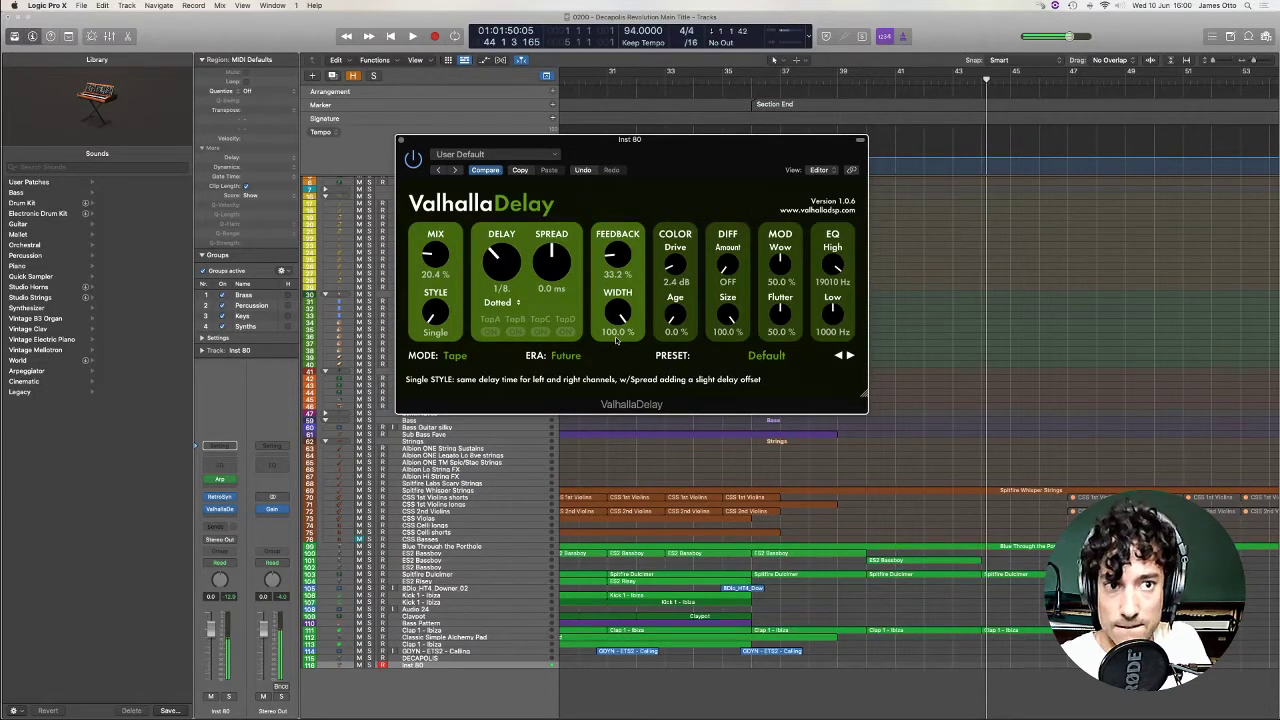
click(404, 140)
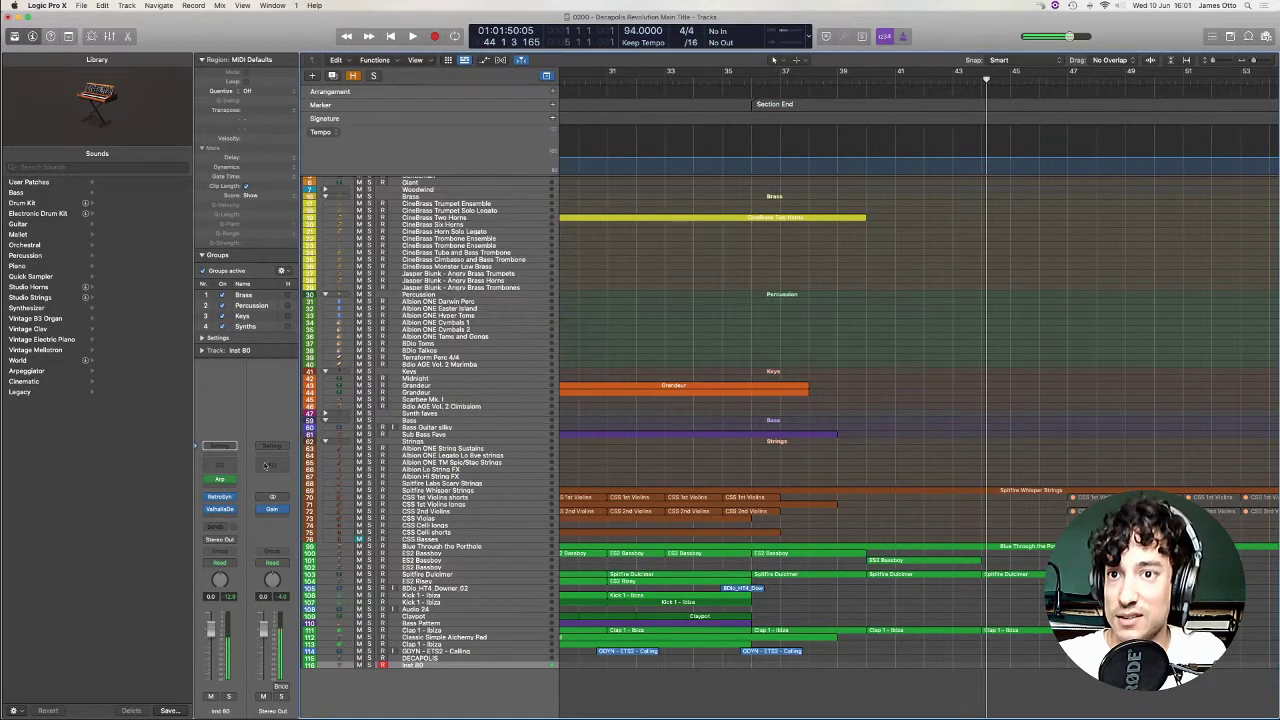
click(222, 497)
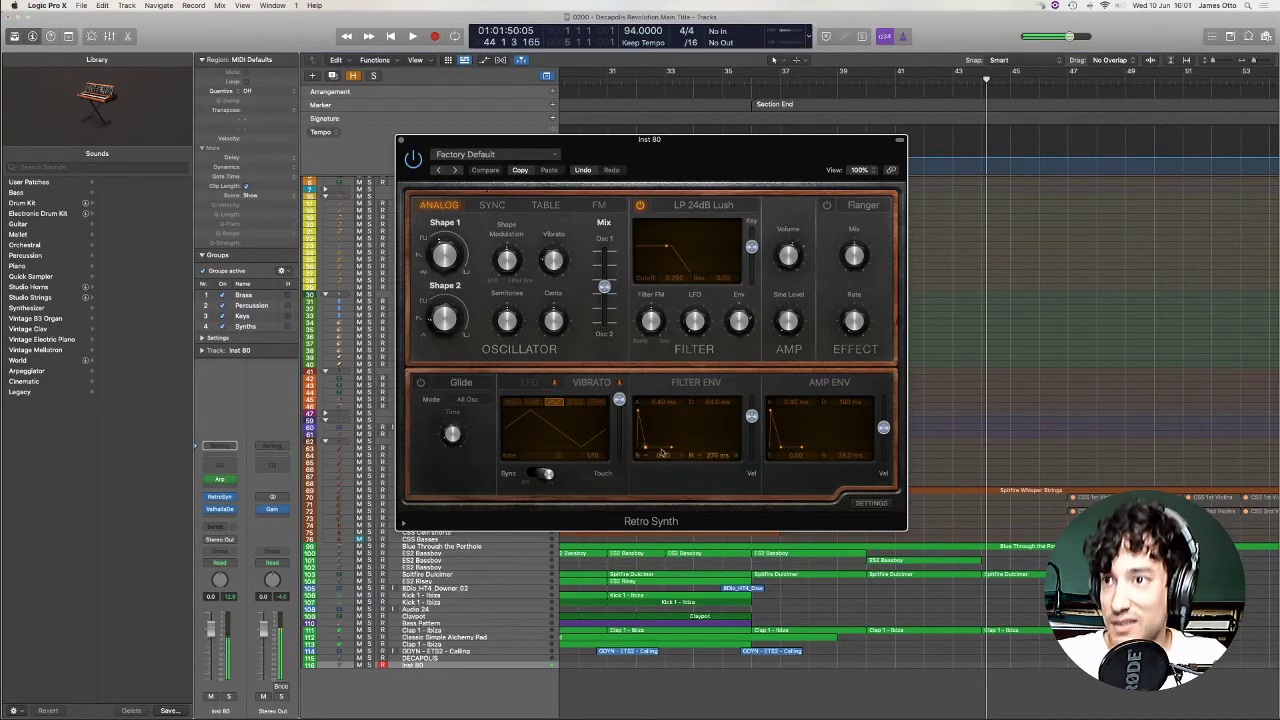
drag(667, 243, 651, 254)
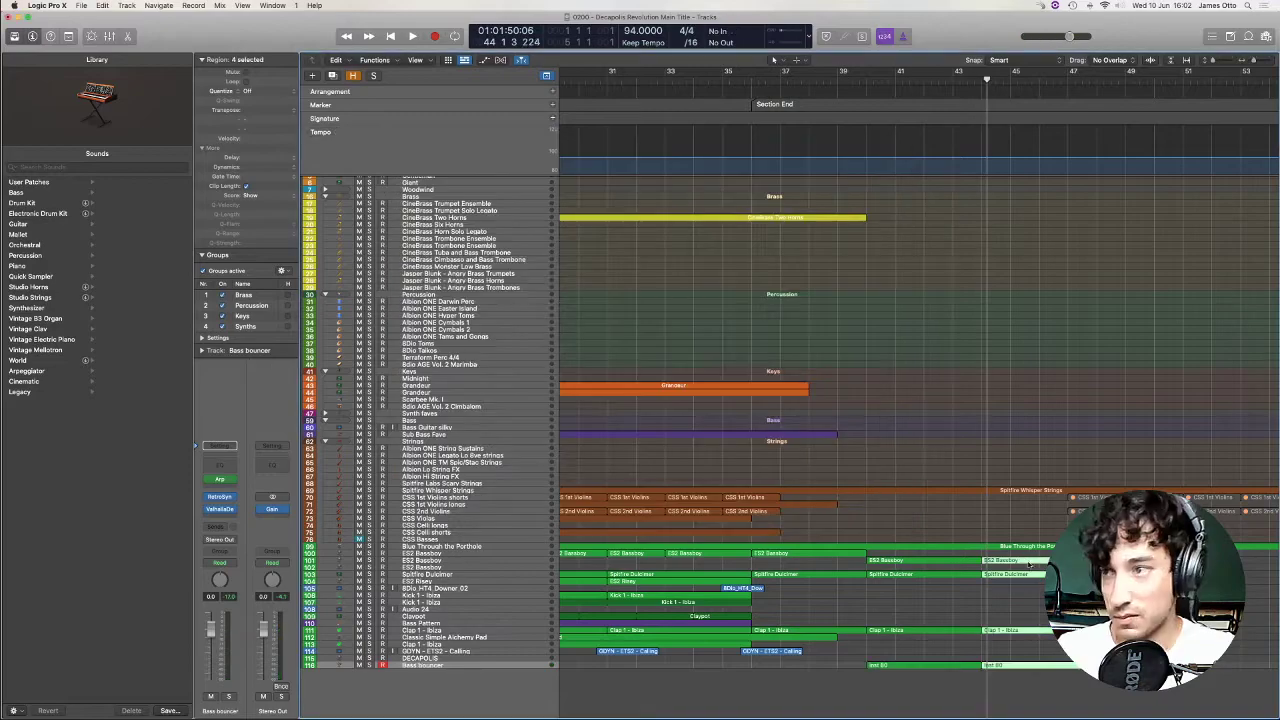
Copy the ES2 Bassboy, Spitfire Dulcimer, Clap 1 - Ibiza and Inst 80 regions from bar 44 to bar 48, including their automation data.
scroll(943, 631, right, 10)
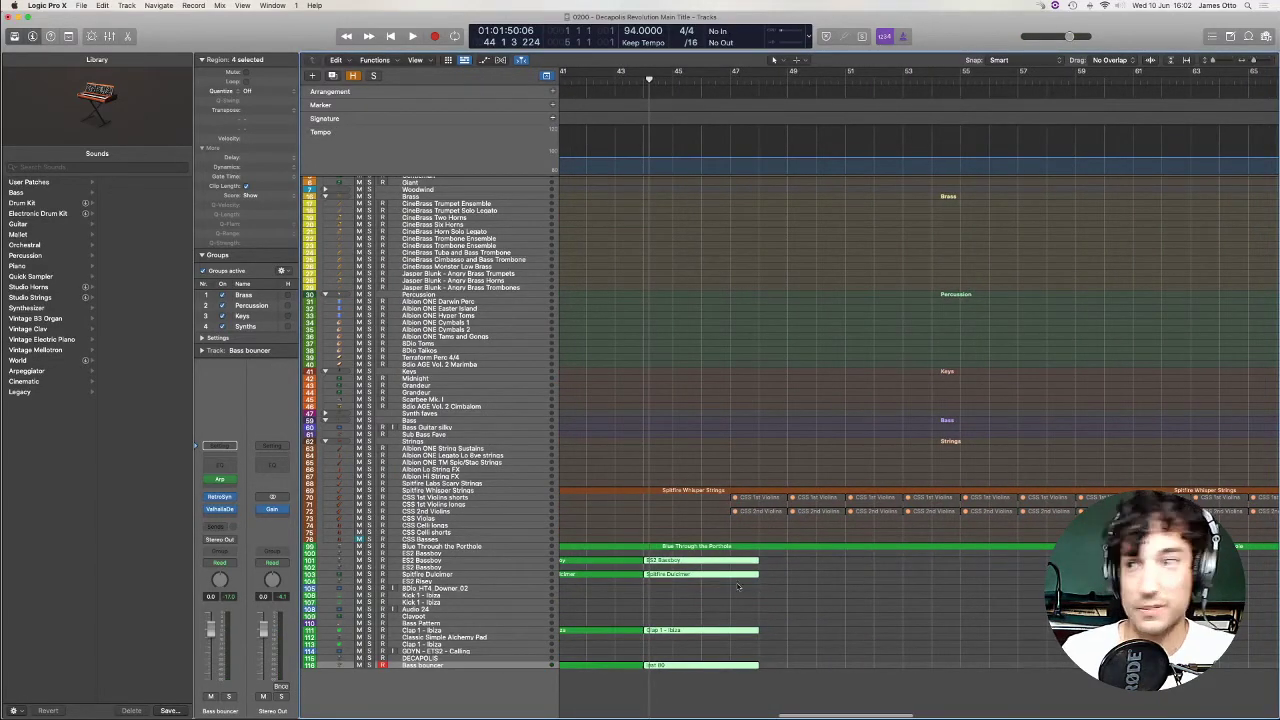
drag(665, 563, 780, 565)
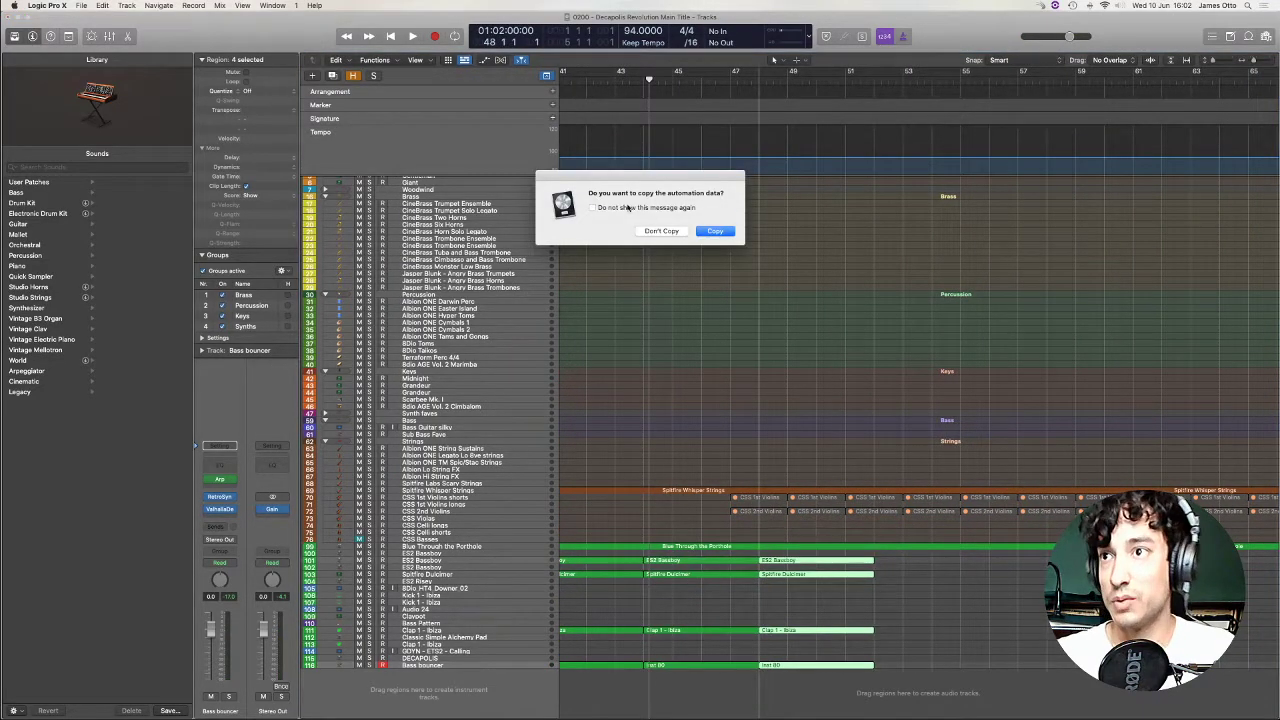
click(714, 231)
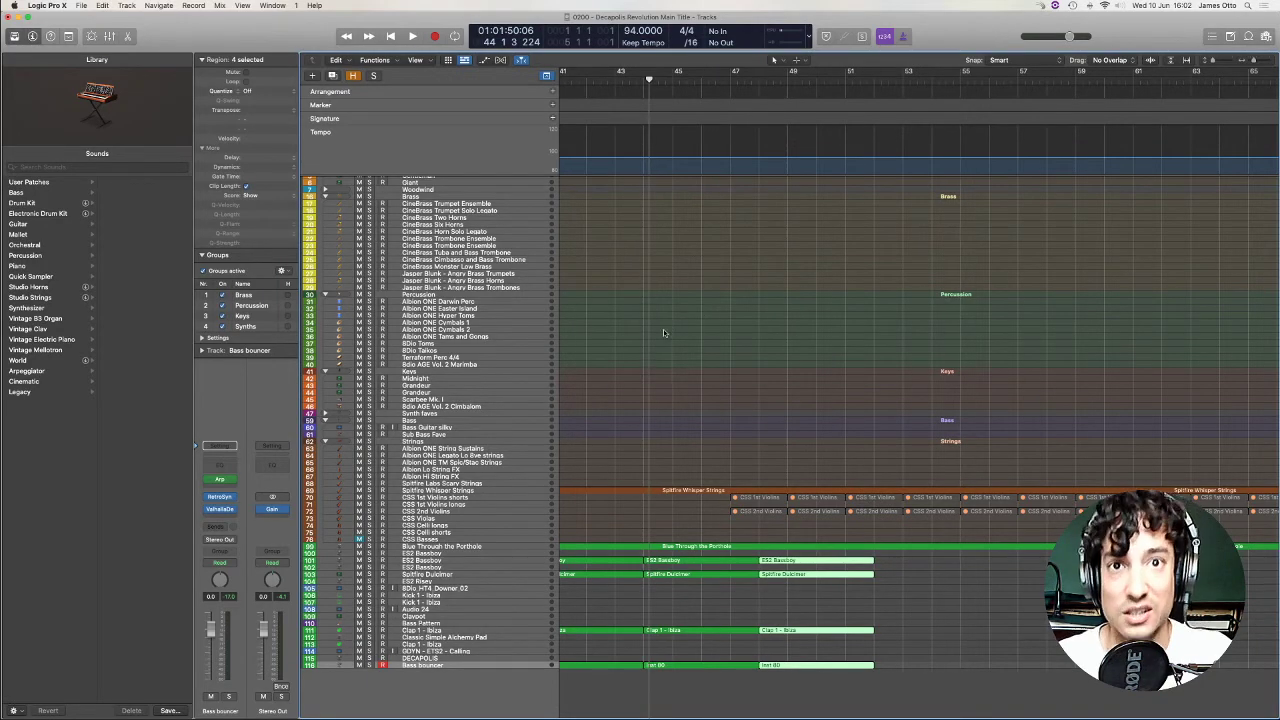
Name the three Inst 80 regions on the Bass bouncer track after their track.
key(super+Left)
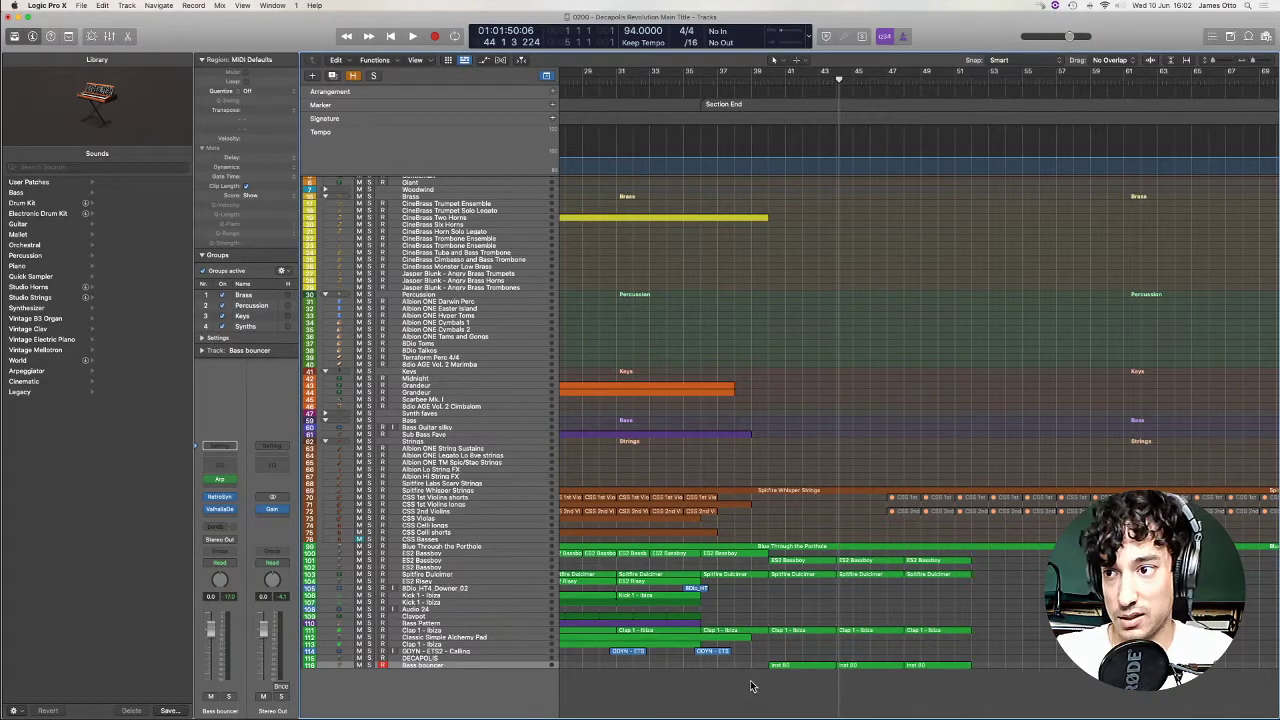
drag(751, 686, 925, 662)
right_click(925, 662)
mouse_move(946, 617)
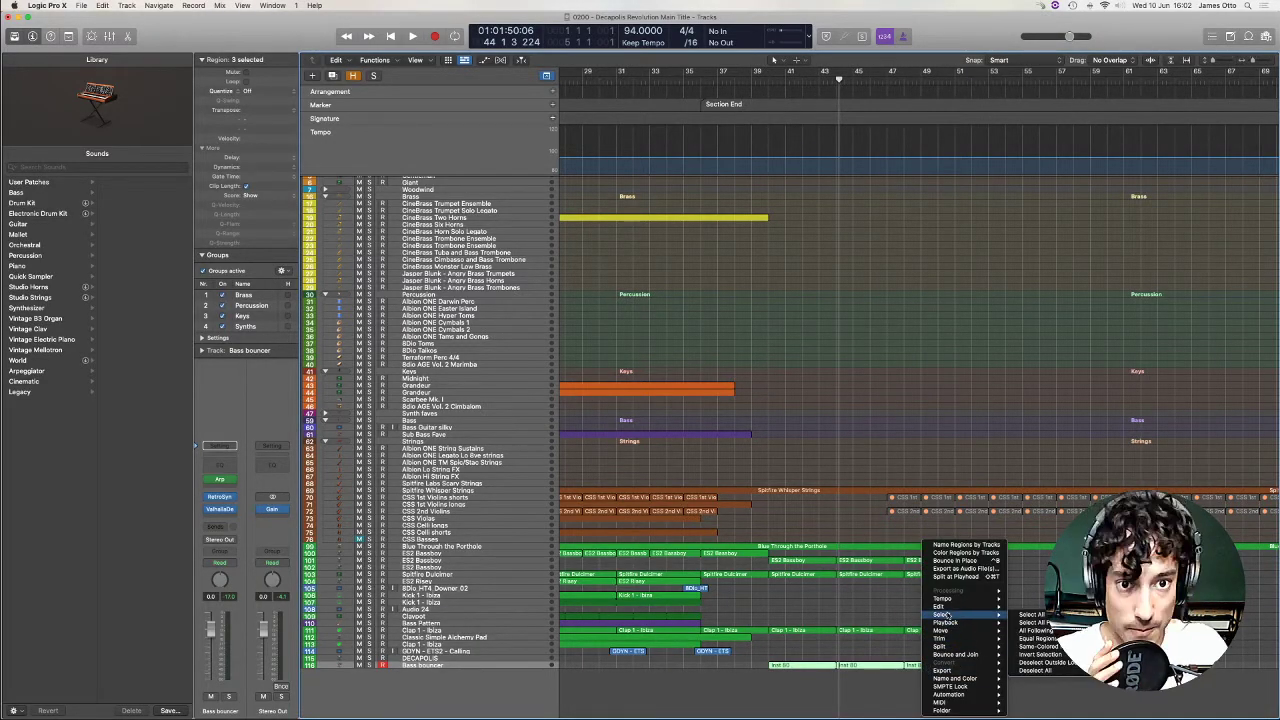
click(965, 545)
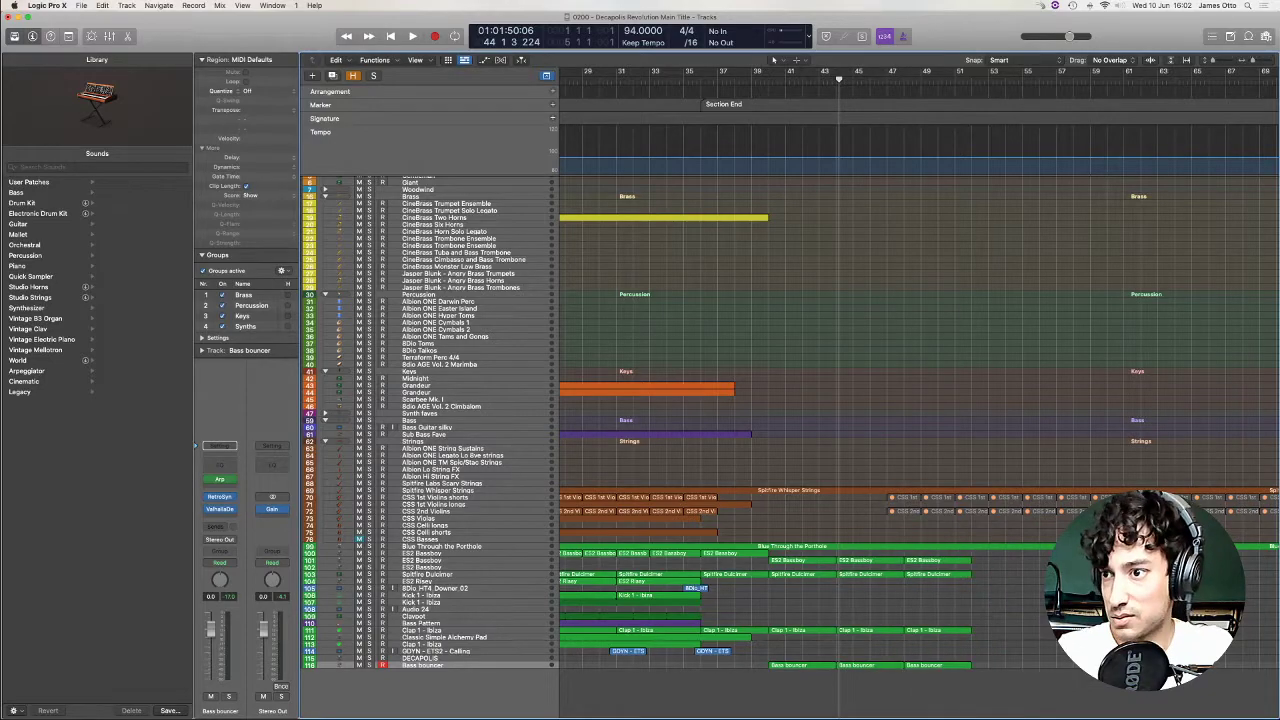
Add an instrument track below Bass bouncer and open its instrument plug-in choices.
double_click(478, 693)
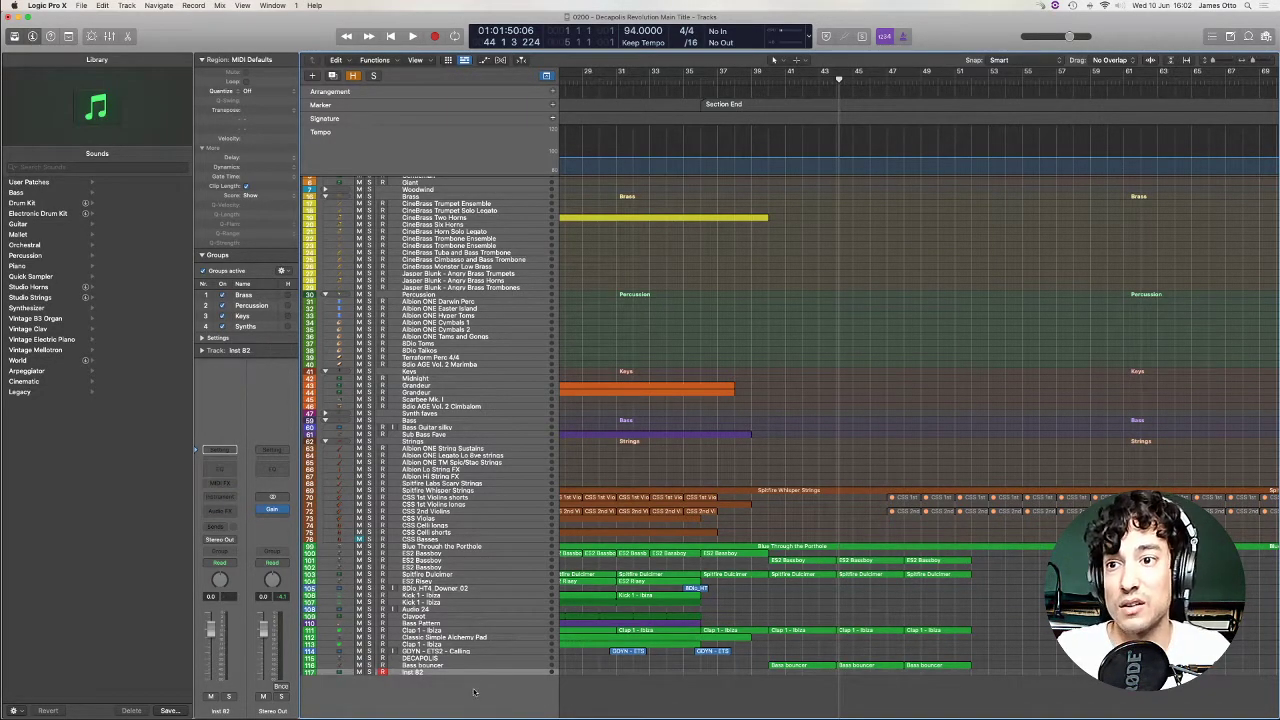
click(220, 497)
mouse_move(240, 522)
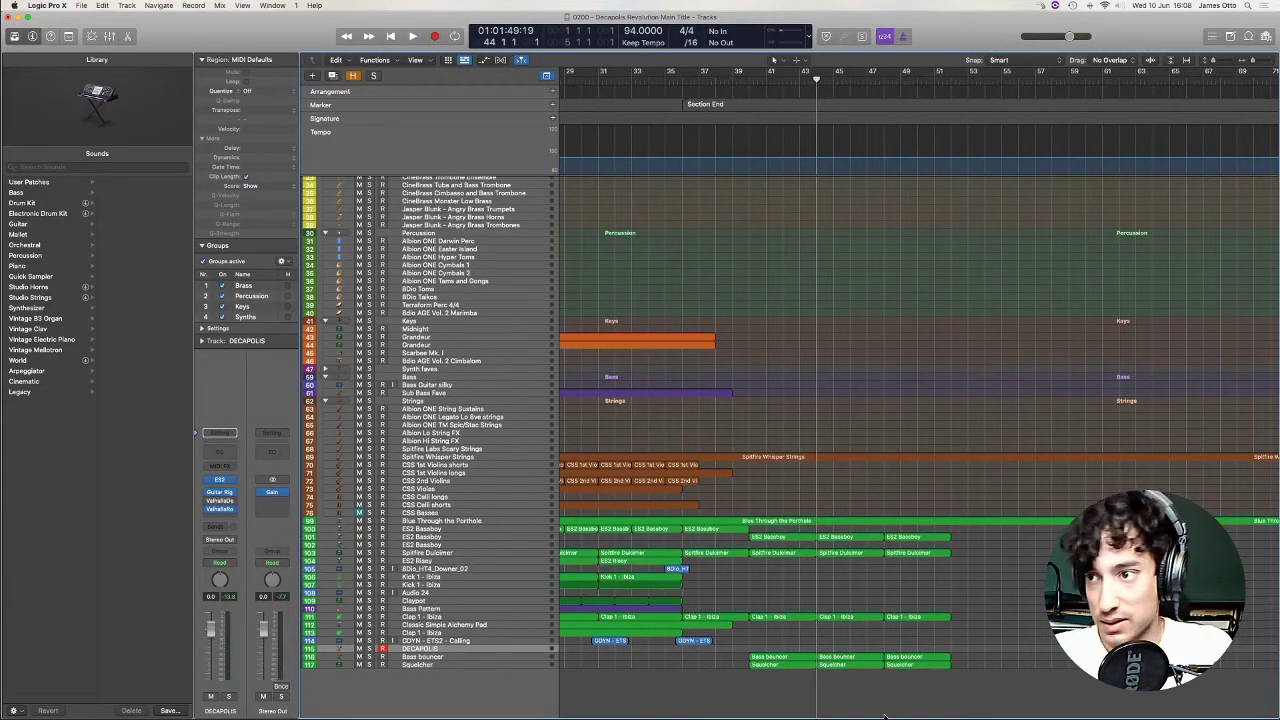
Record a synth part on the DECAPOLIS track from bar 40.
click(766, 80)
click(754, 79)
key(space)
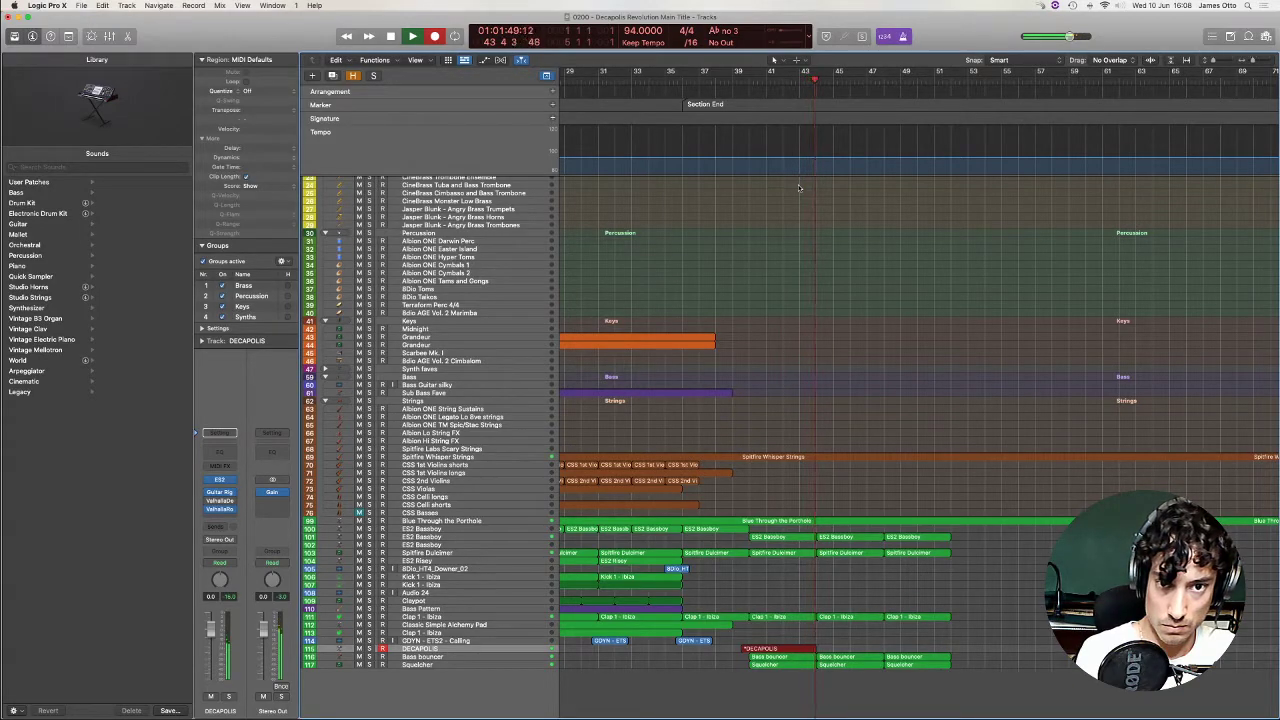
key(space)
Open the DECAPOLIS region in the Piano Roll and display its pitch bend data.
key(e)
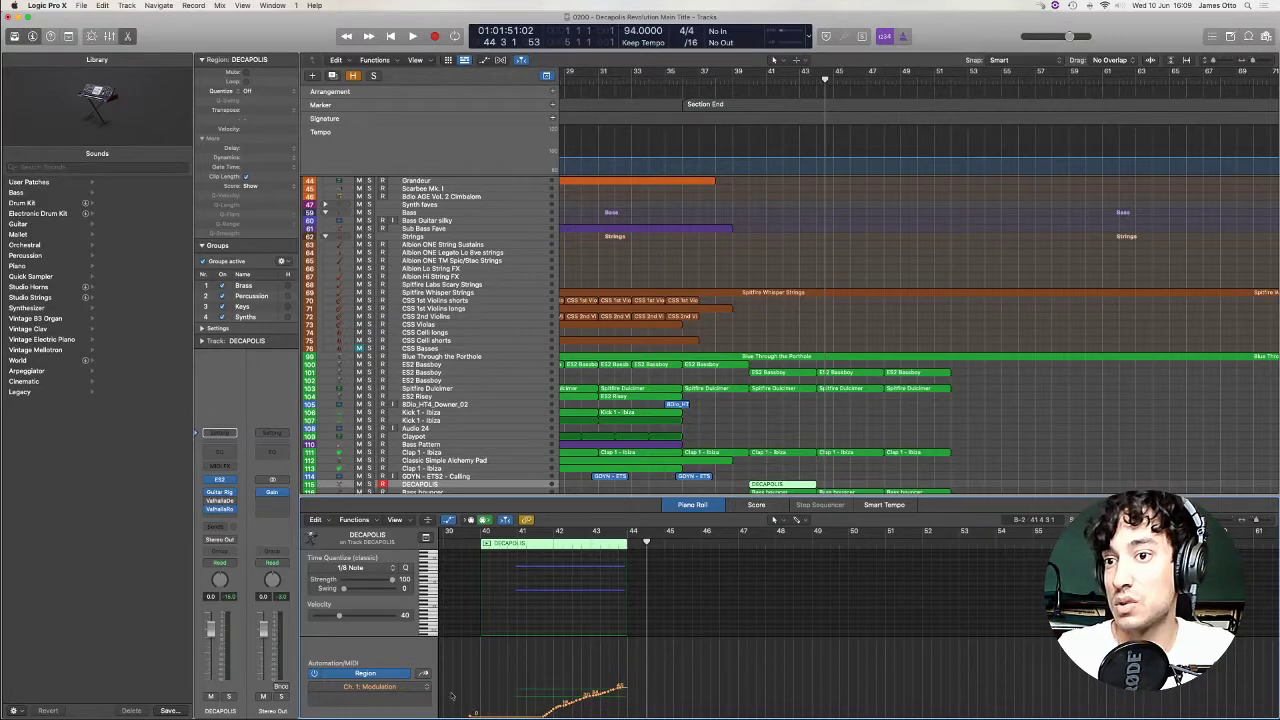
click(425, 686)
key(Escape)
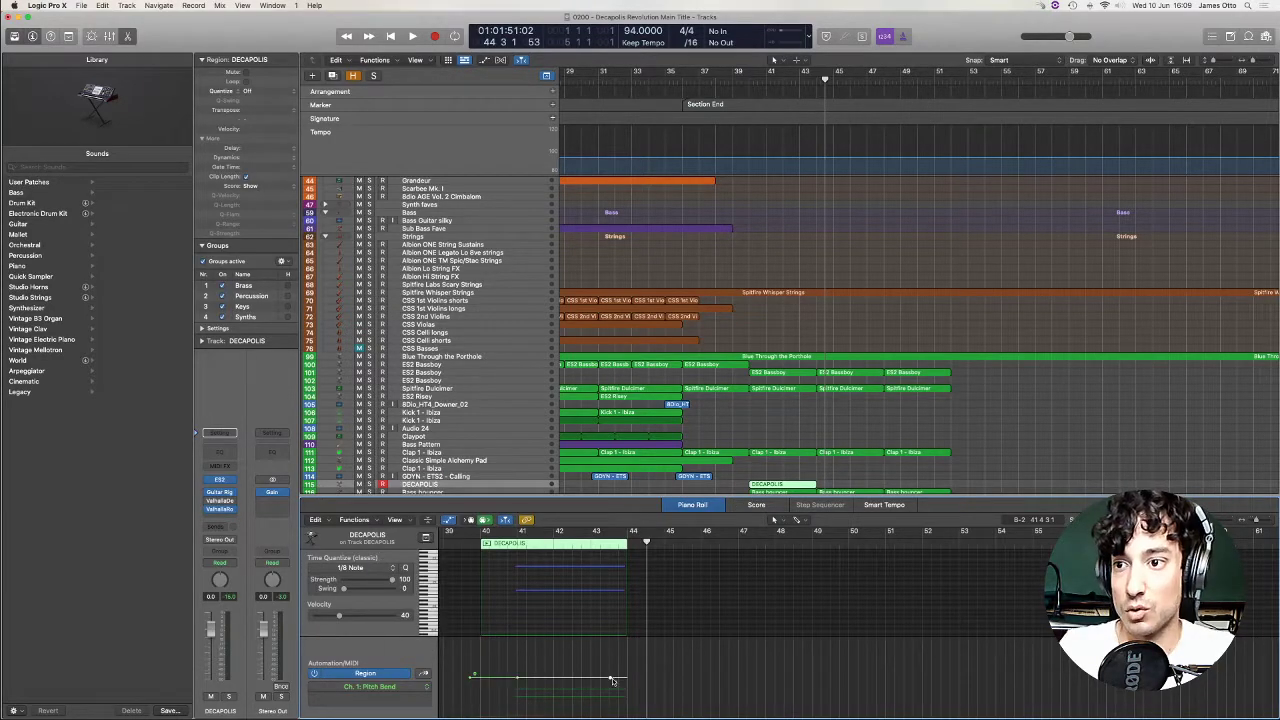
Smooth the DECAPOLIS region's modulation curve into a straight rise between bars 41 and 43 while playing it back, and close the editor.
key(space)
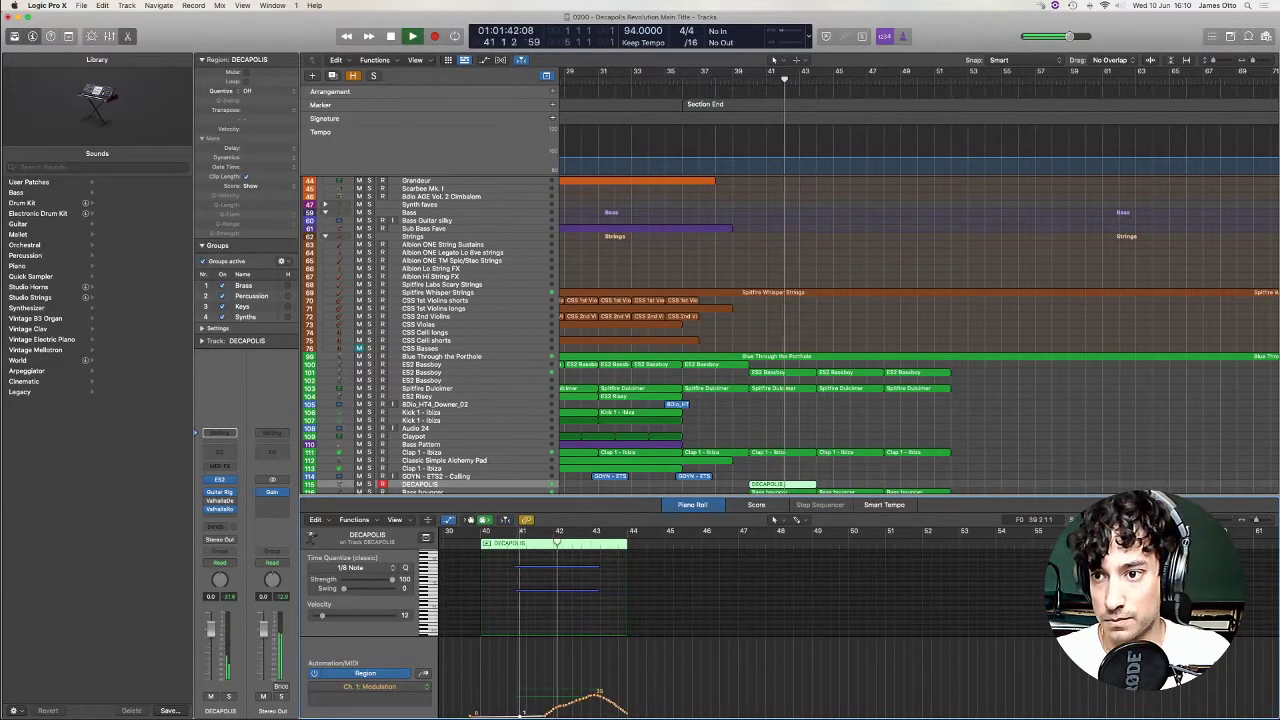
right_click(543, 716)
click(585, 598)
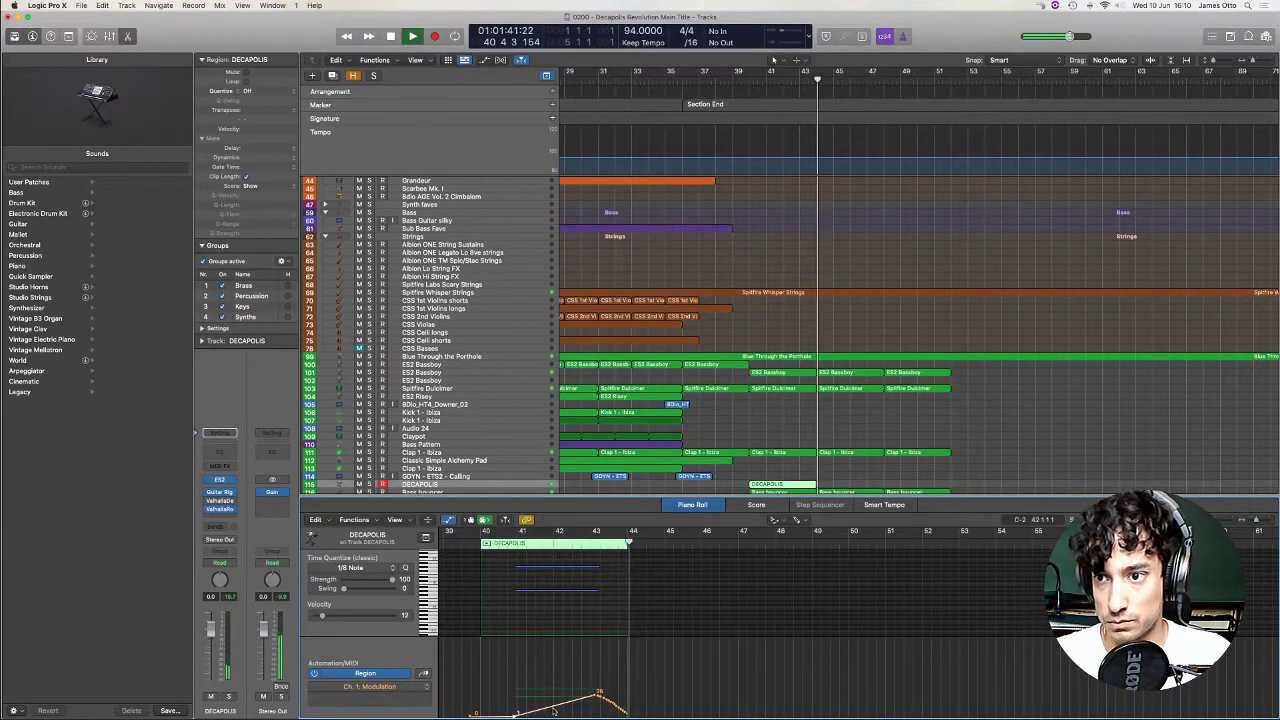
key(space)
key(e)
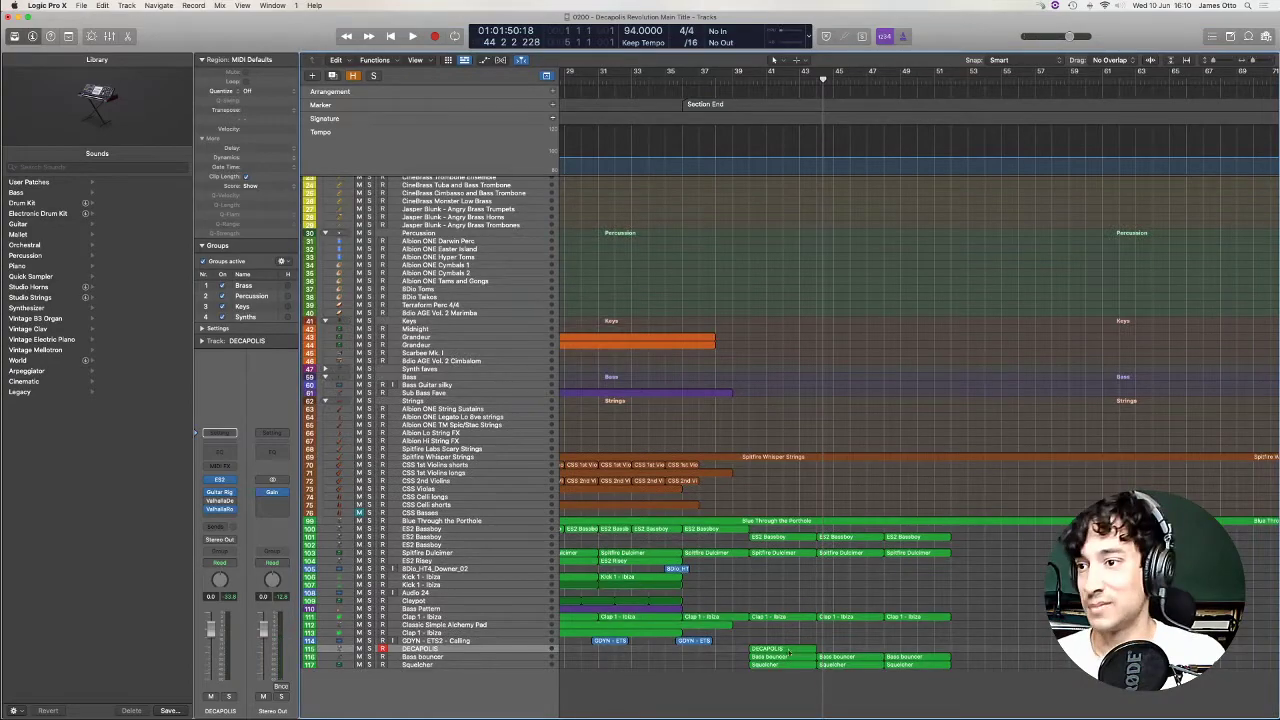
Place the playhead at bar 44 and add an instrument track at the end with the Celtic Hammered Dulcimer patch.
key(super+Left)
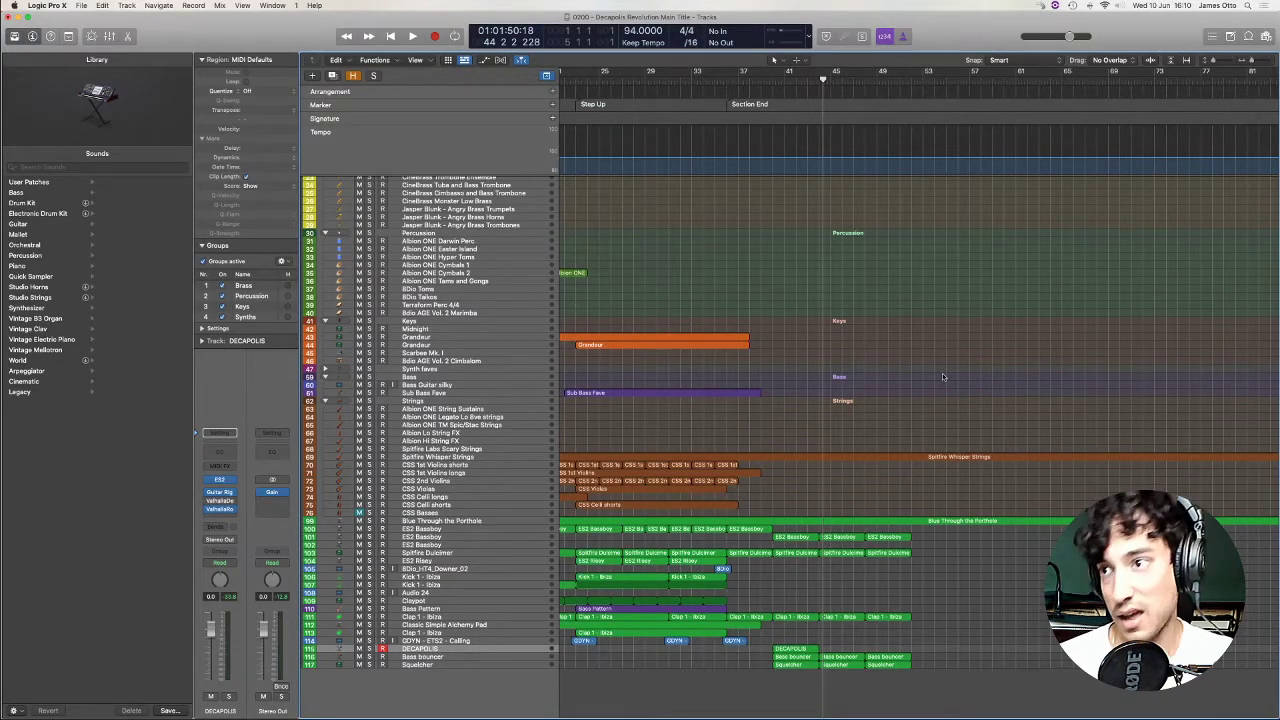
click(818, 63)
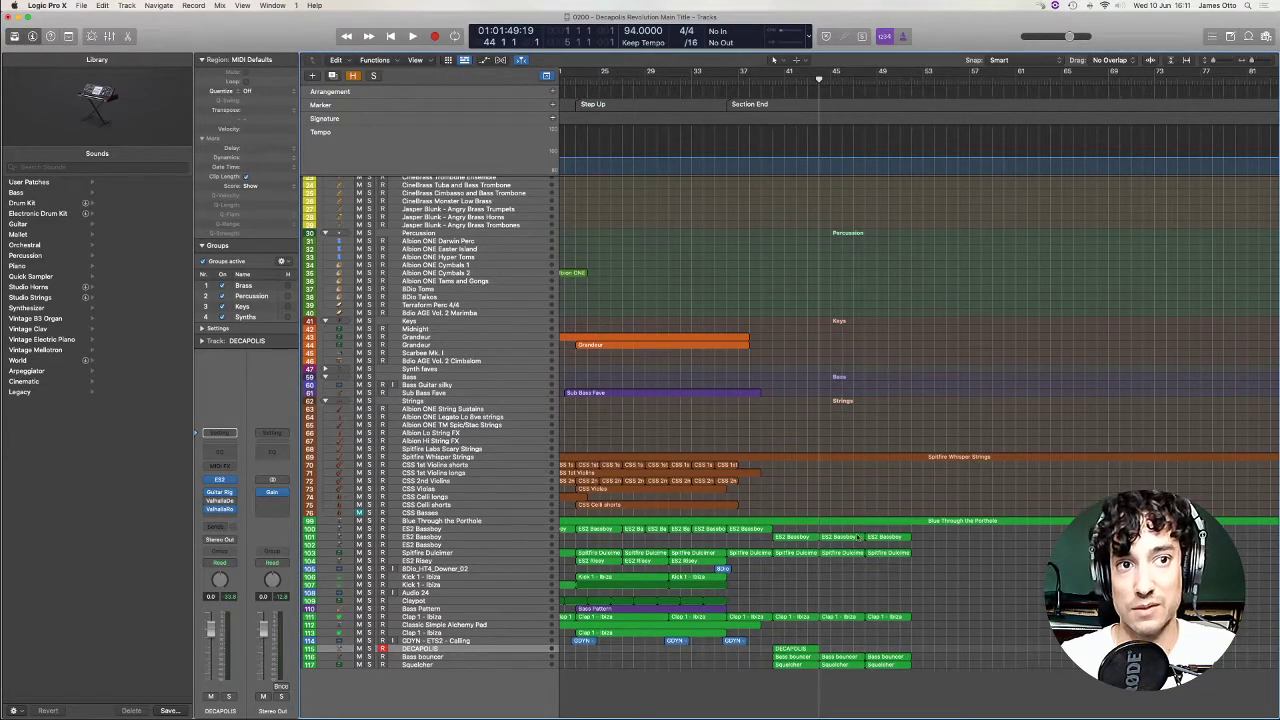
double_click(443, 703)
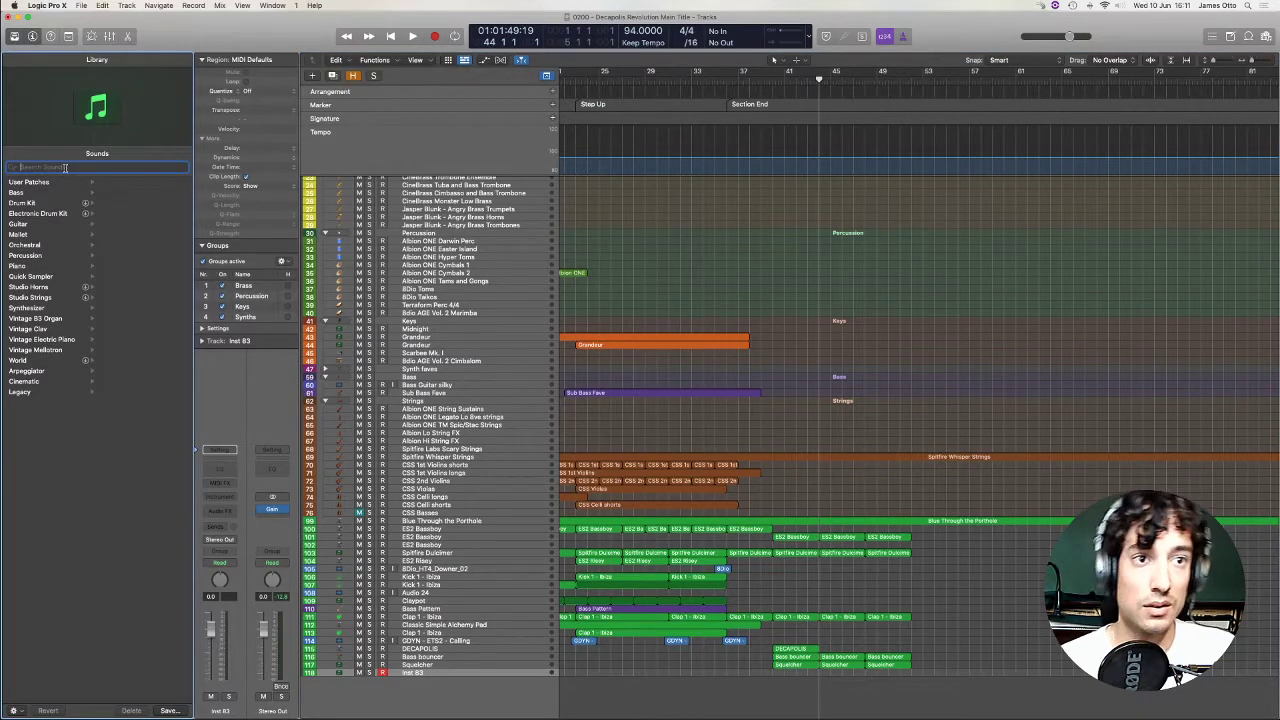
text(dulcimer)
click(88, 206)
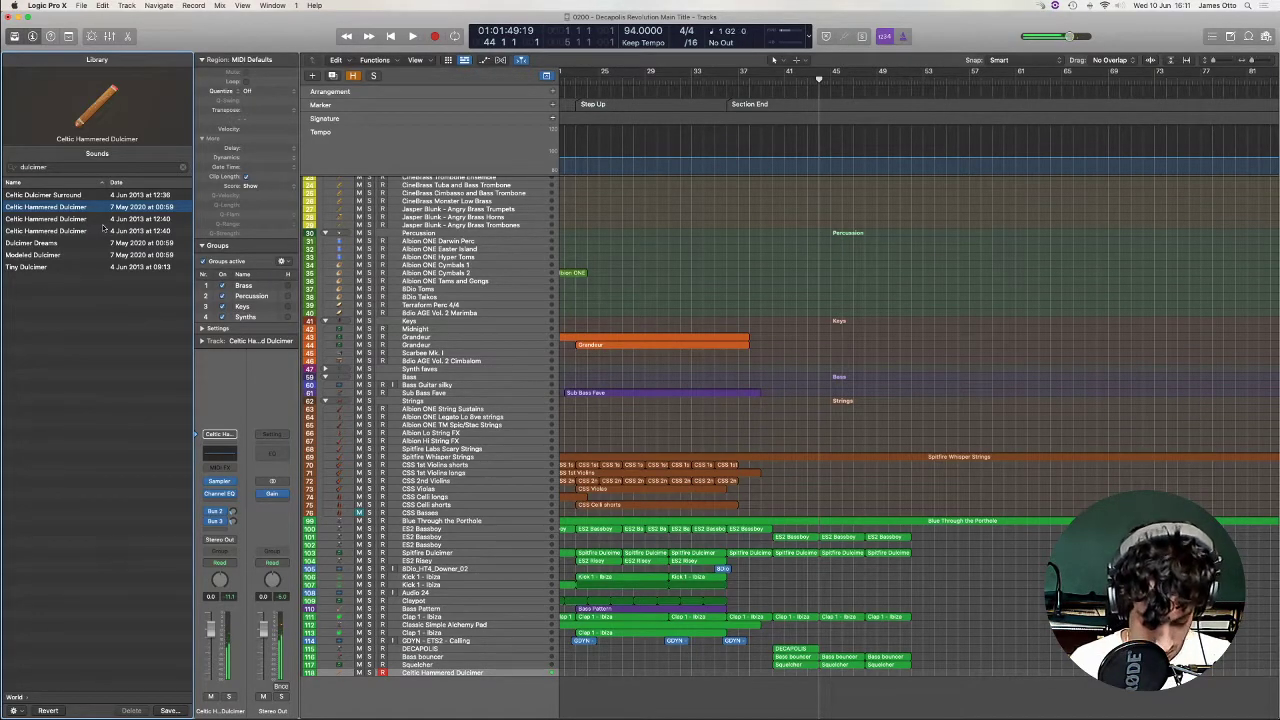
Load the Dulciano instrument in Kontakt 5 on the new dulcimer track and record a part from bar 44 to about bar 52.
click(220, 481)
click(250, 470)
double_click(768, 442)
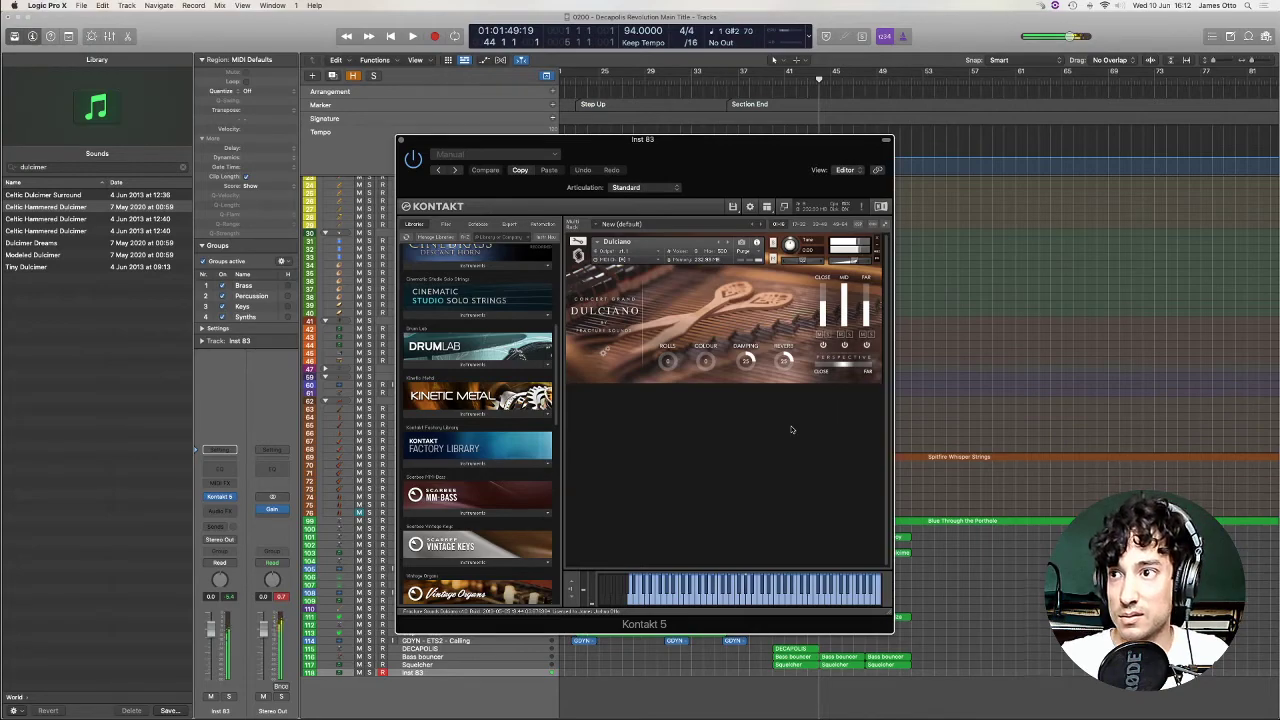
click(219, 511)
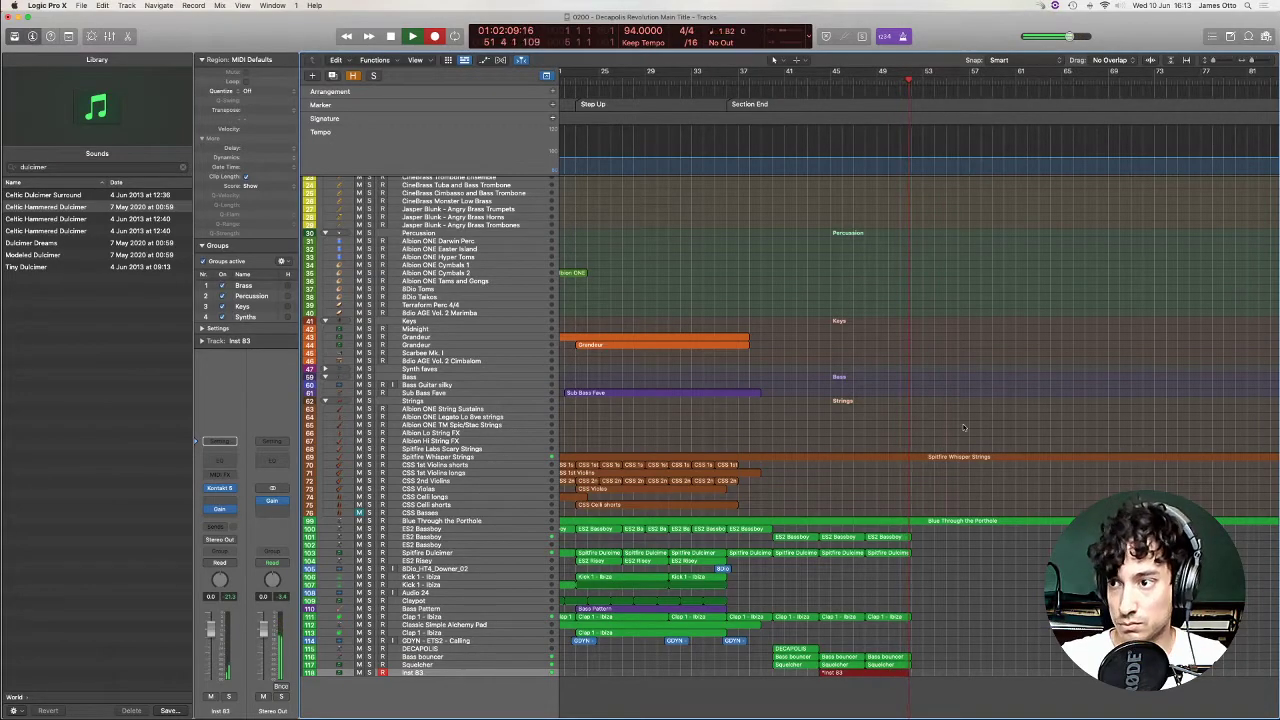
key(space)
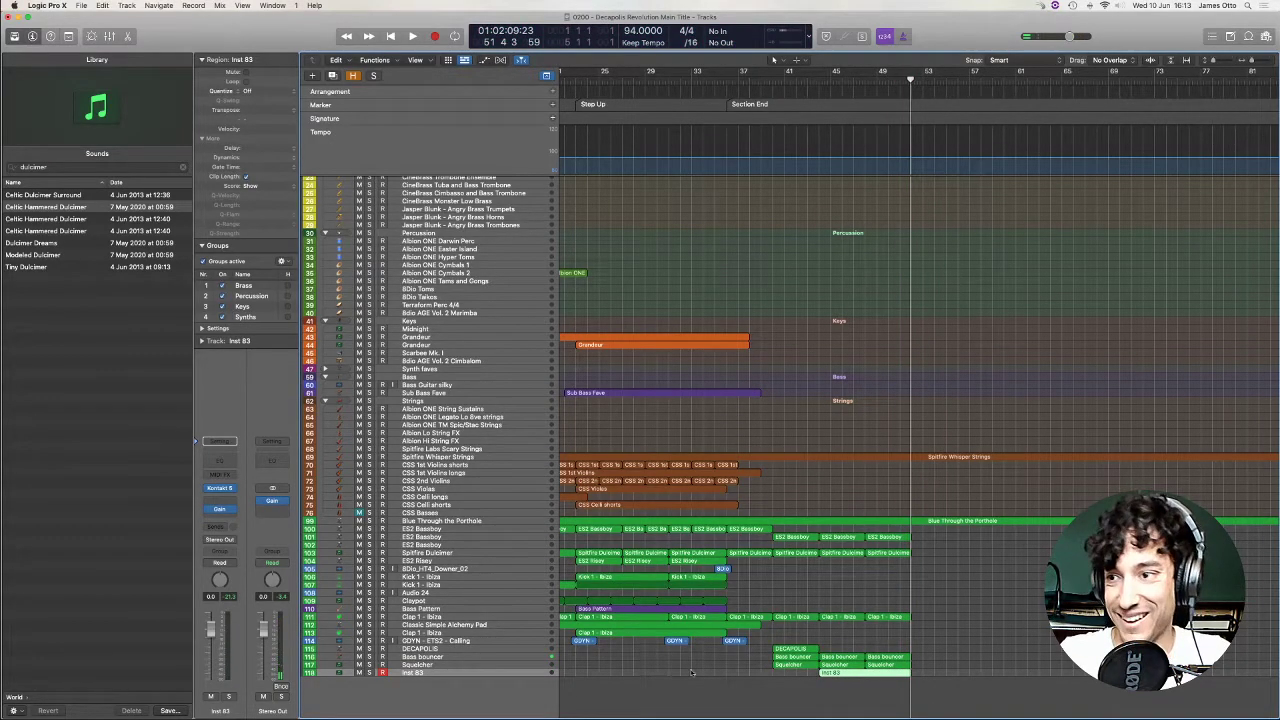
Repeat the ES2 Bassboy, Spitfire Dulcimer, Clap 1 - Ibiza, Bass bouncer and Squelcher regions over bars 52 to 60, copying their automation data.
click(838, 676)
drag(919, 657, 863, 529)
key(super+r)
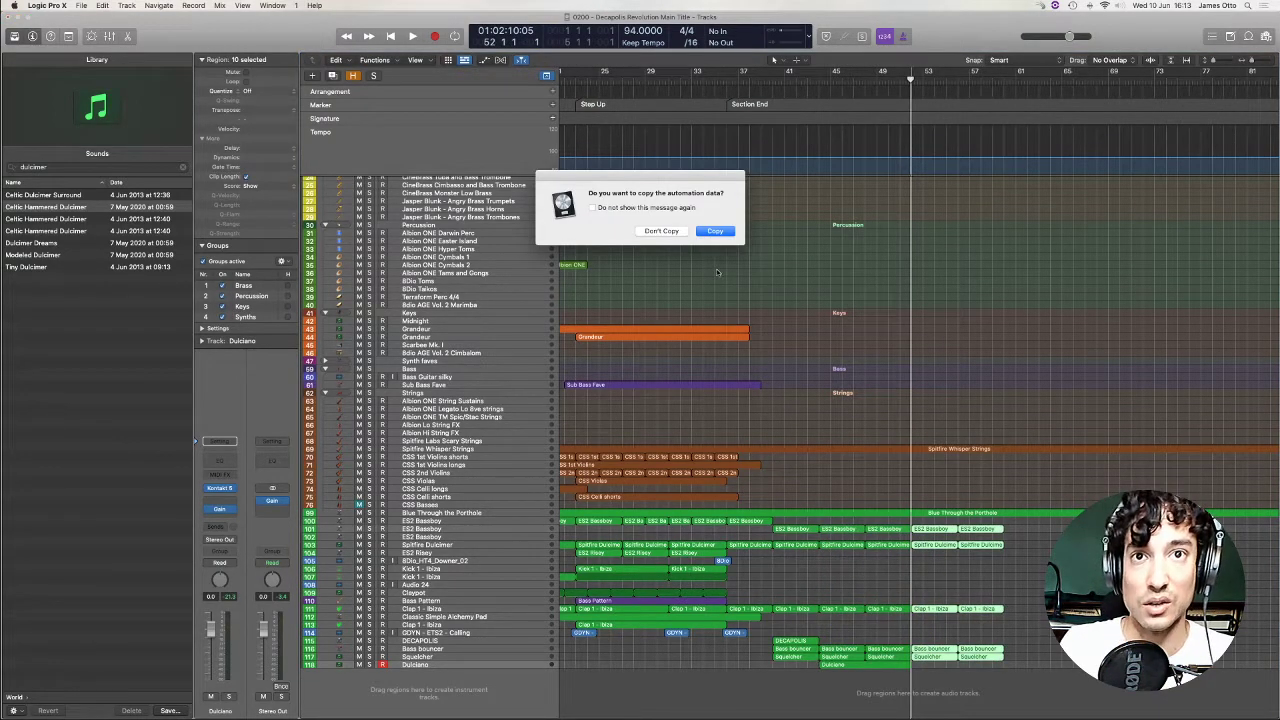
click(709, 232)
click(872, 298)
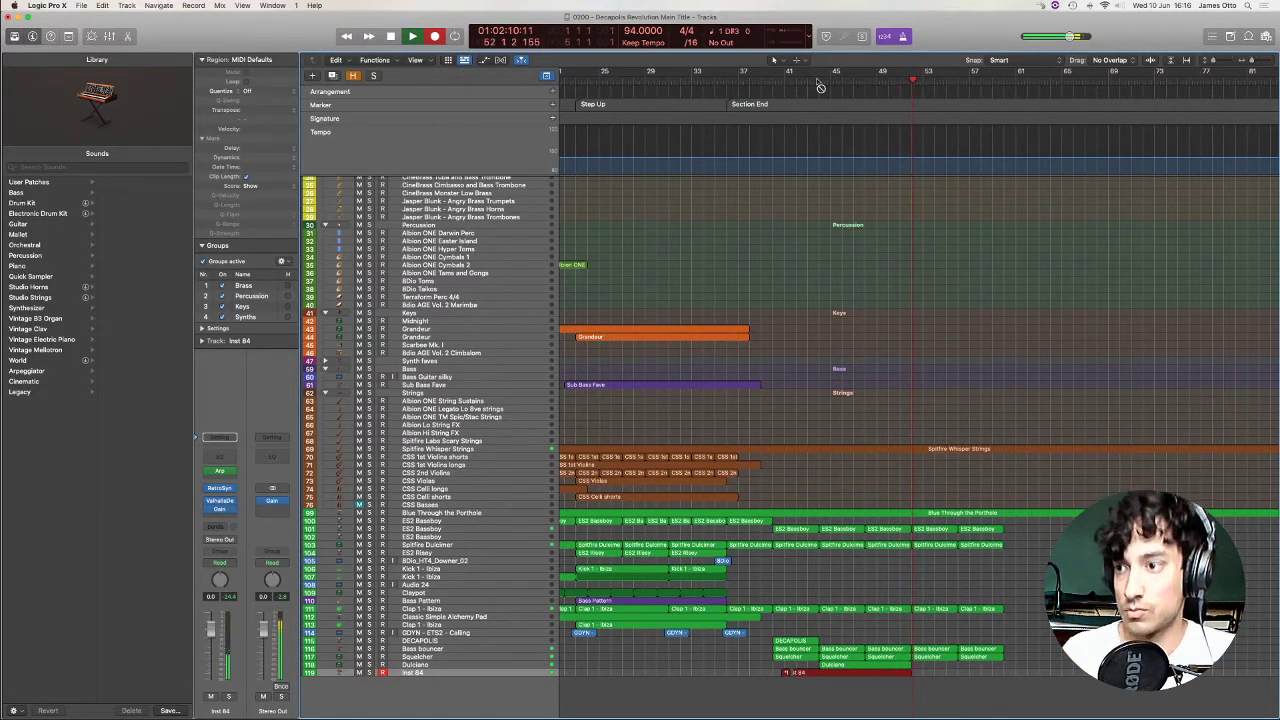
Finish recording the arpeggiated Retro Synth part on Inst 84 and copy the DECAPOLIS region to bar 52.
key(space)
click(855, 402)
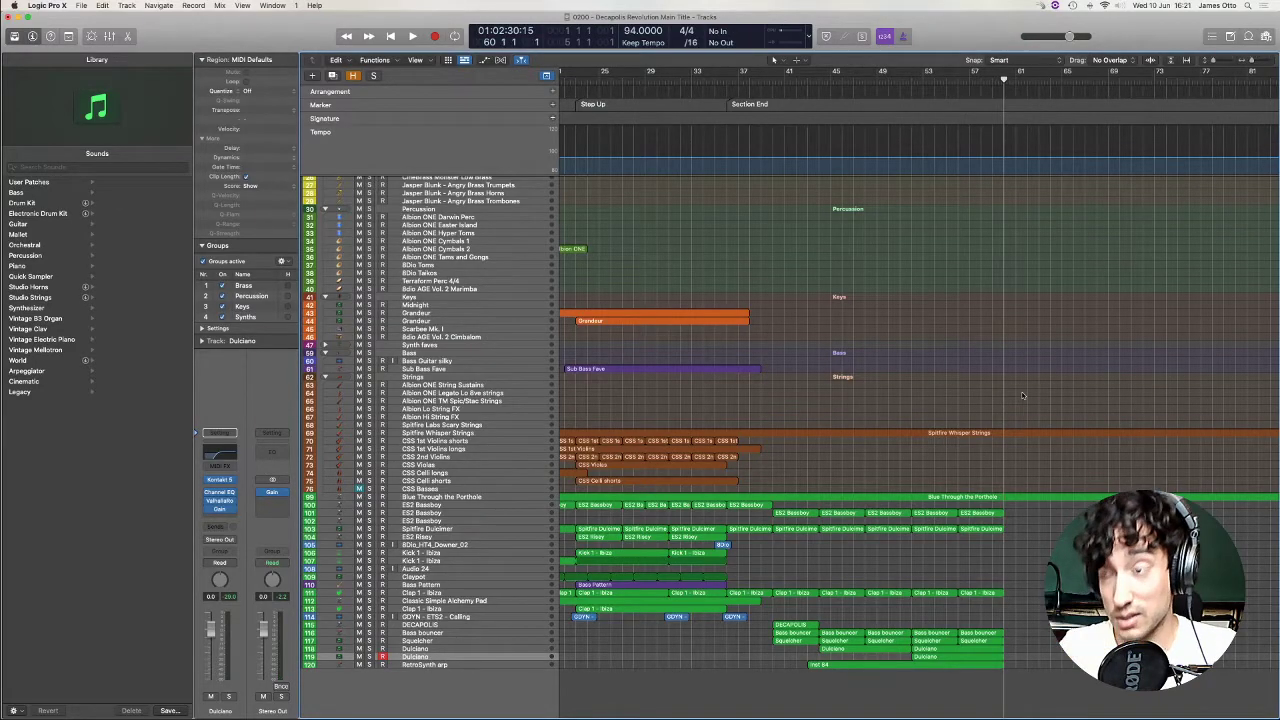
click(795, 626)
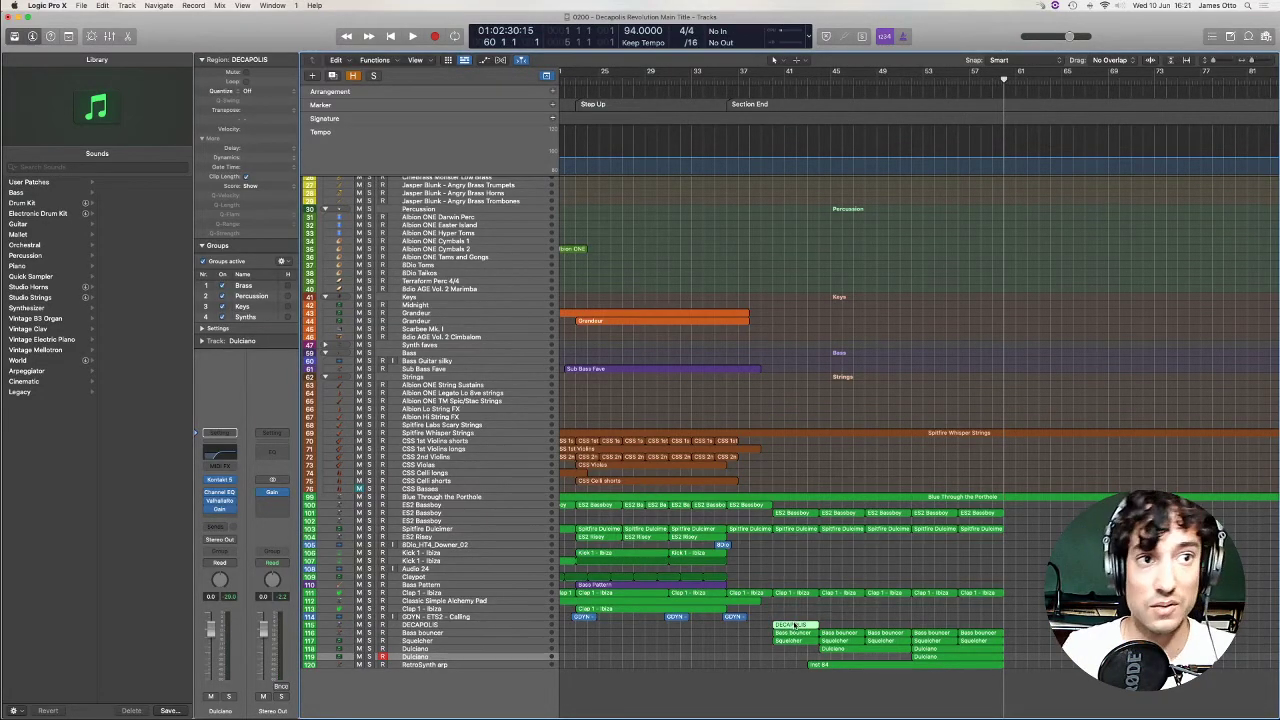
drag(795, 625, 933, 626)
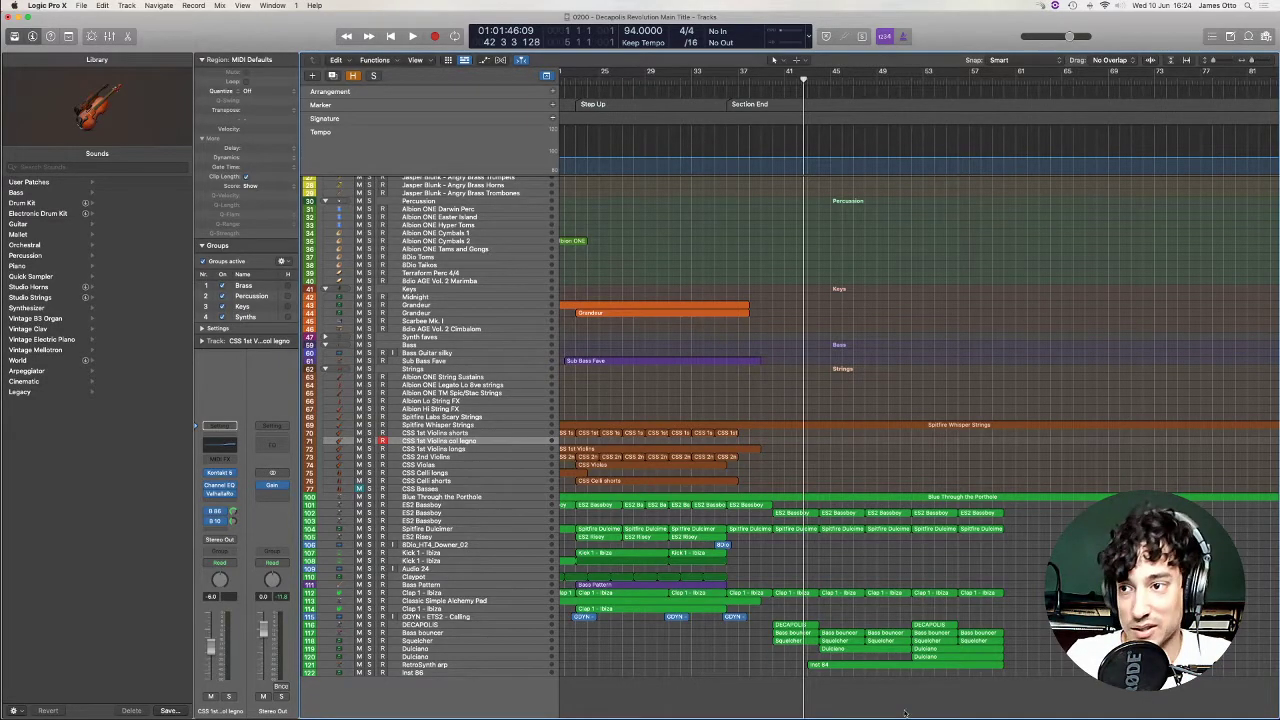
Lengthen both notes in the first DECAPOLIS region to the region's end at bar 44 and move its modulation peak near bar 43 earlier.
key(space)
key(e)
key(e)
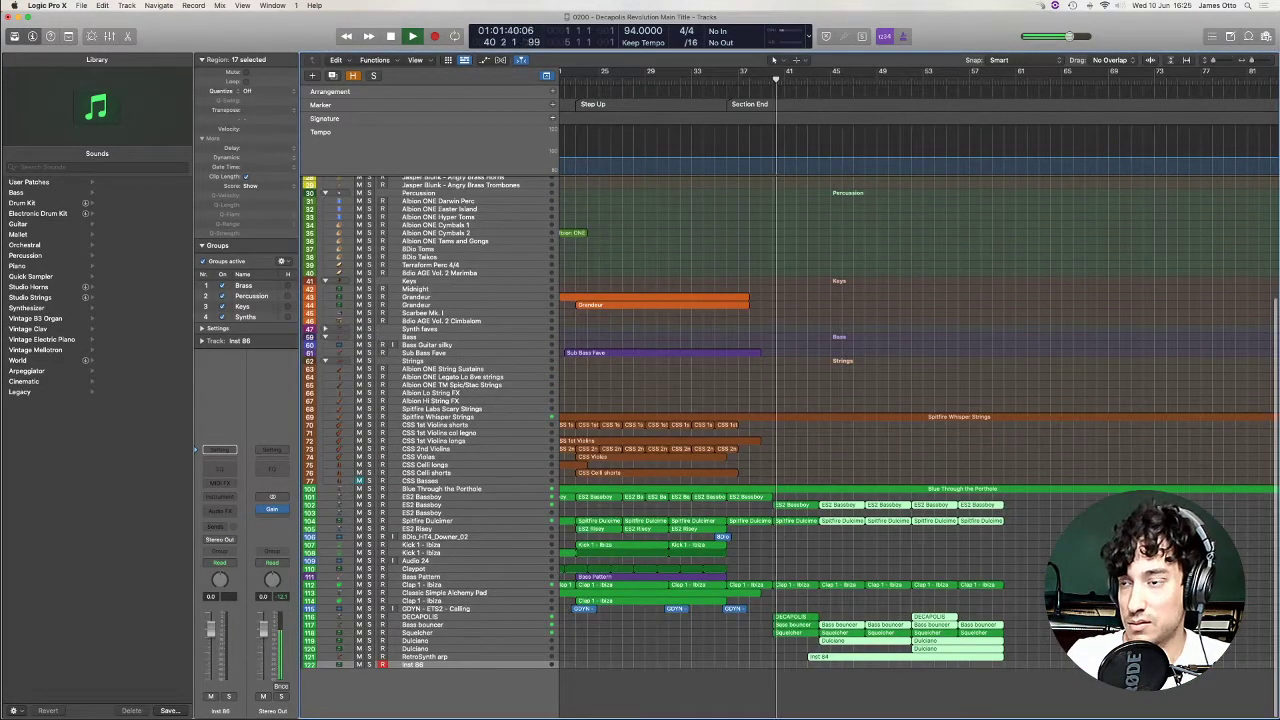
key(shift+super+a)
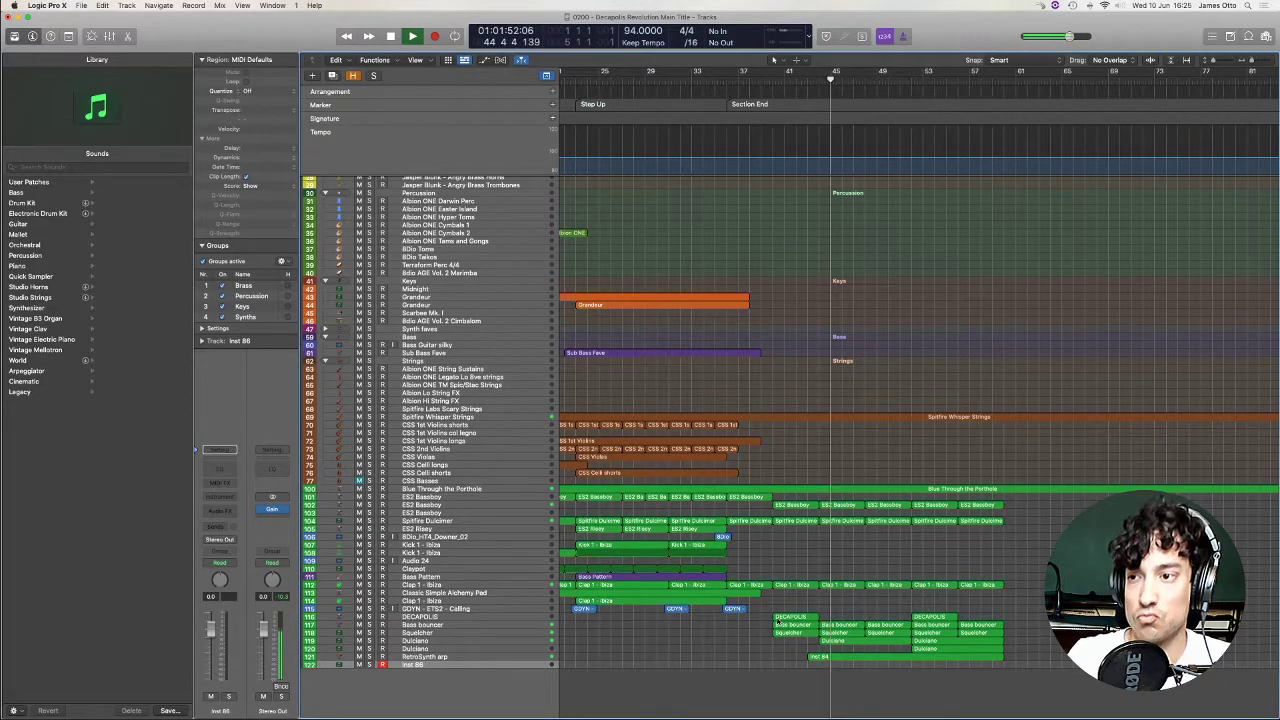
double_click(806, 617)
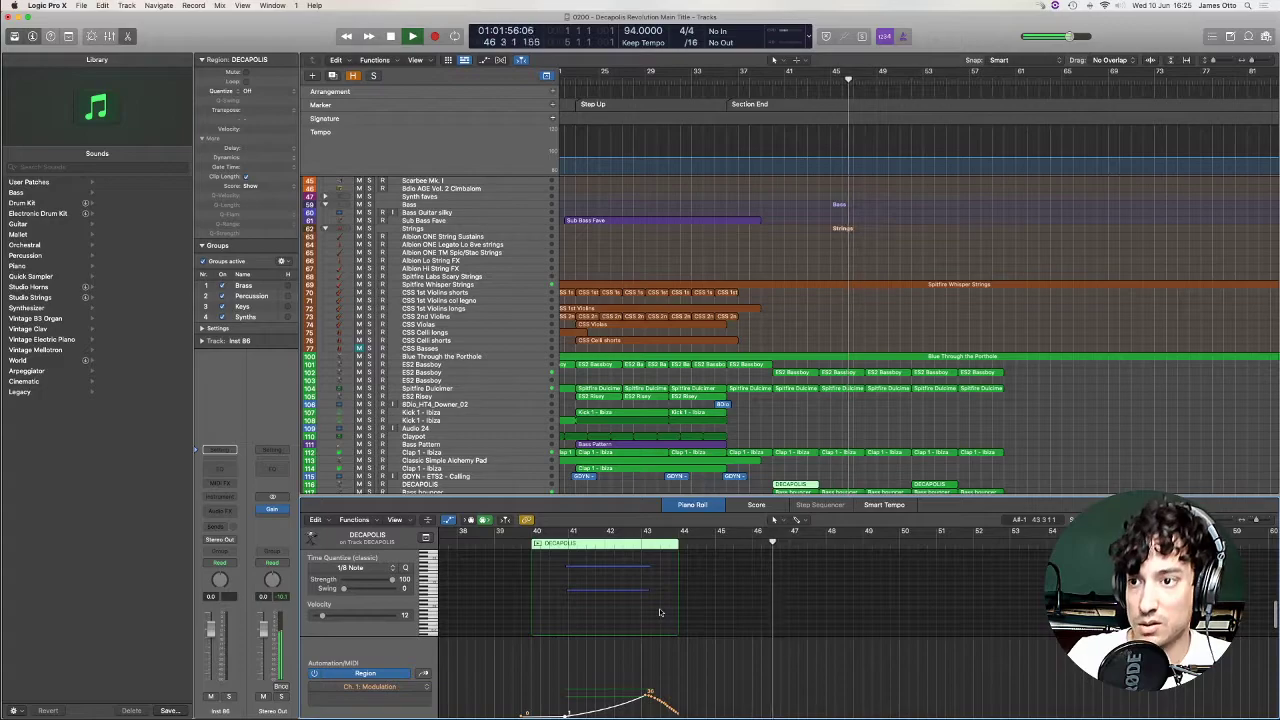
drag(660, 611, 677, 567)
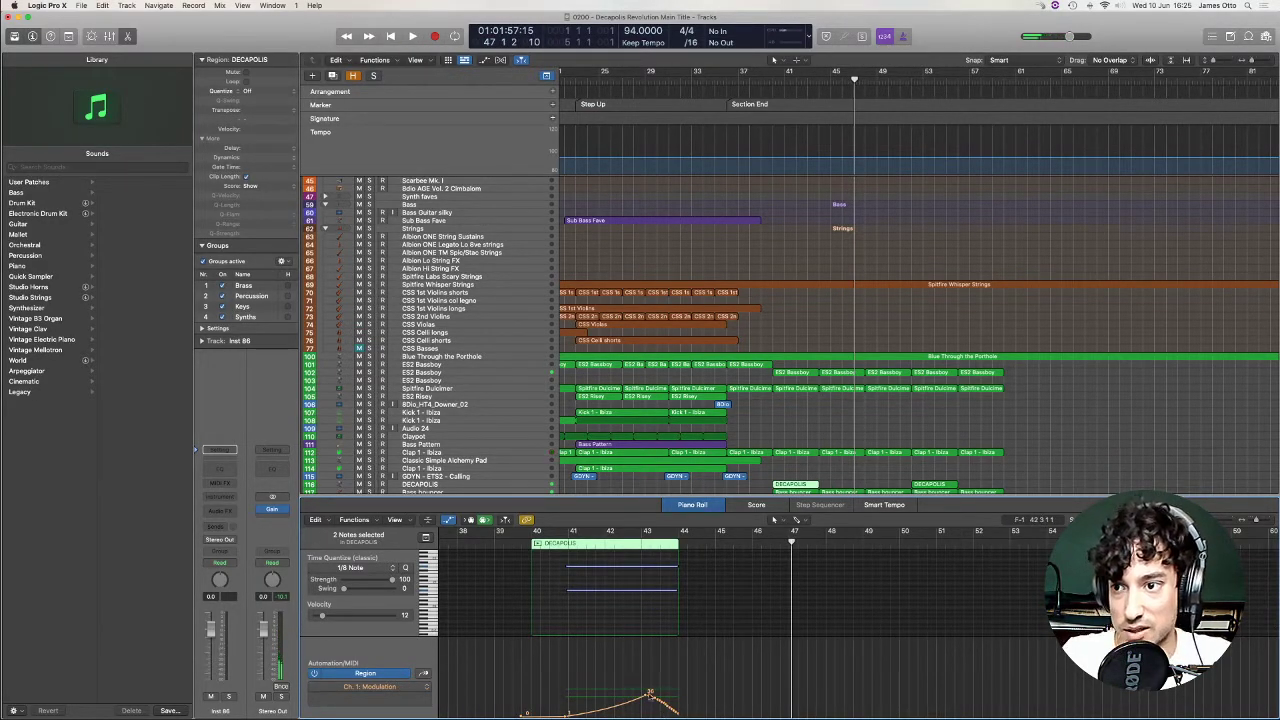
drag(648, 693, 600, 695)
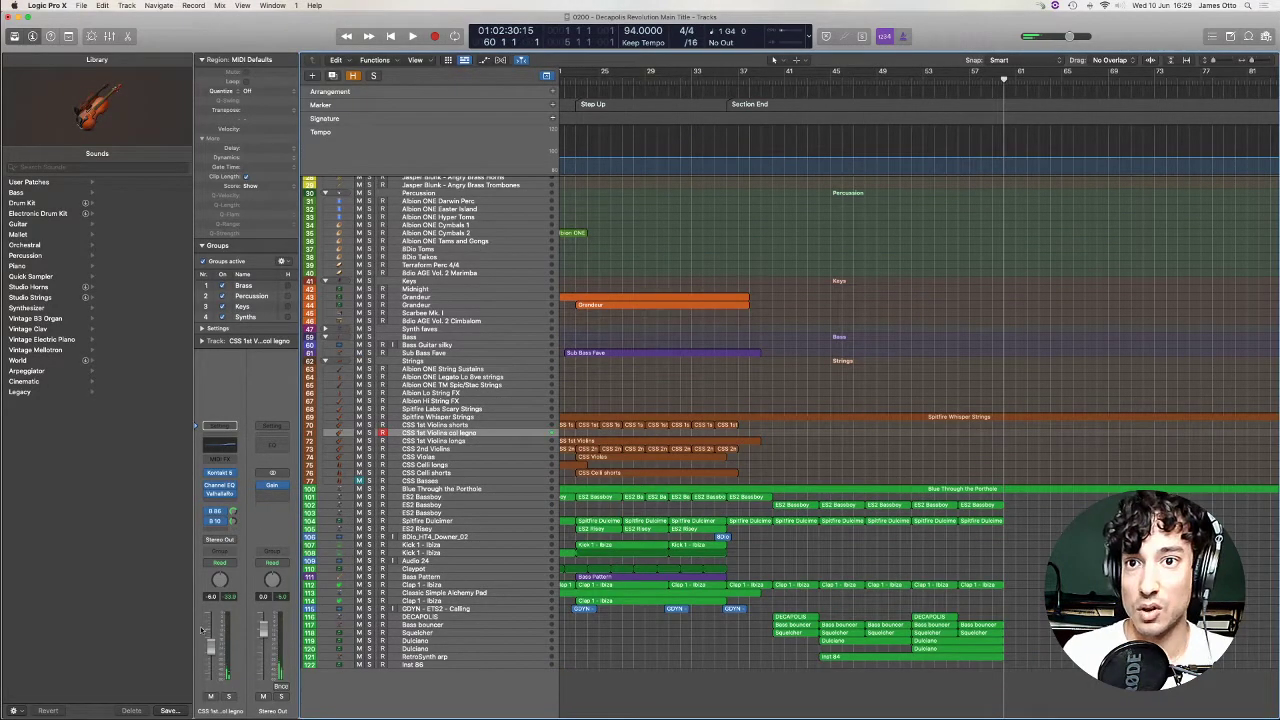
Record a CSS 1st Violins col legno part from bar 44 and adjust the feedback of the track's ValhallaDelay.
click(829, 82)
key(r)
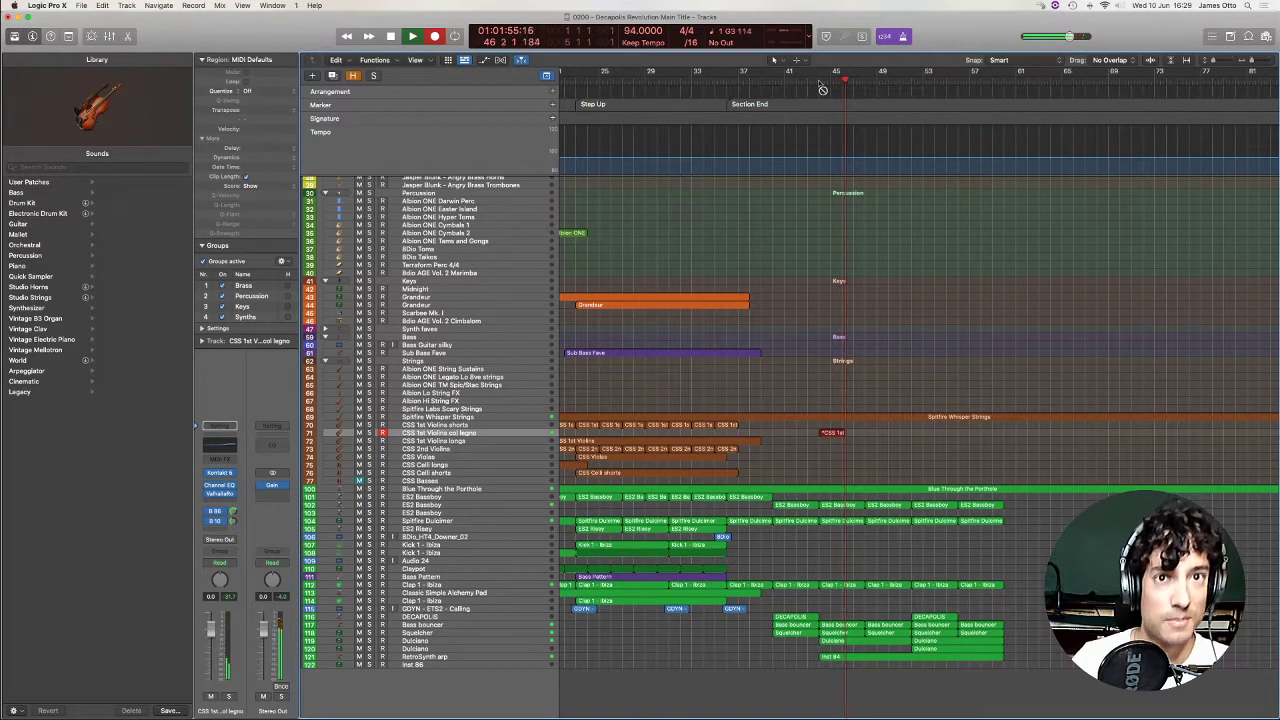
key(space)
key(v)
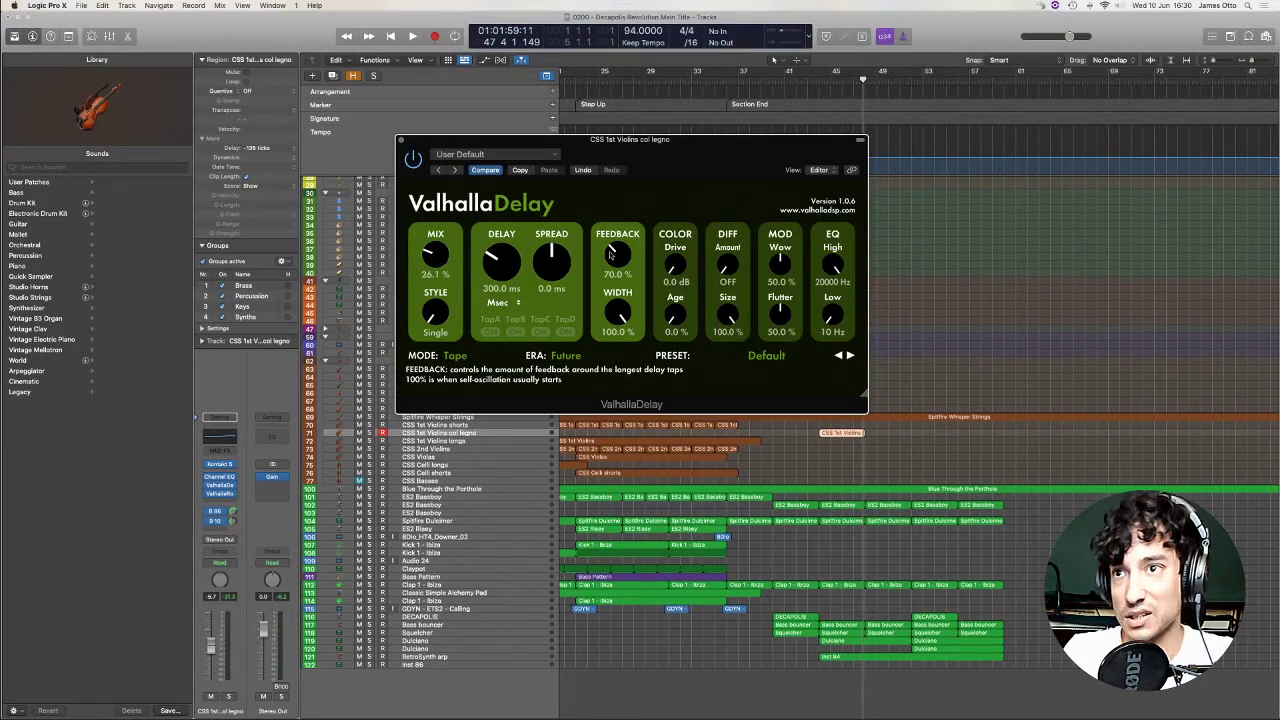
drag(624, 256, 622, 268)
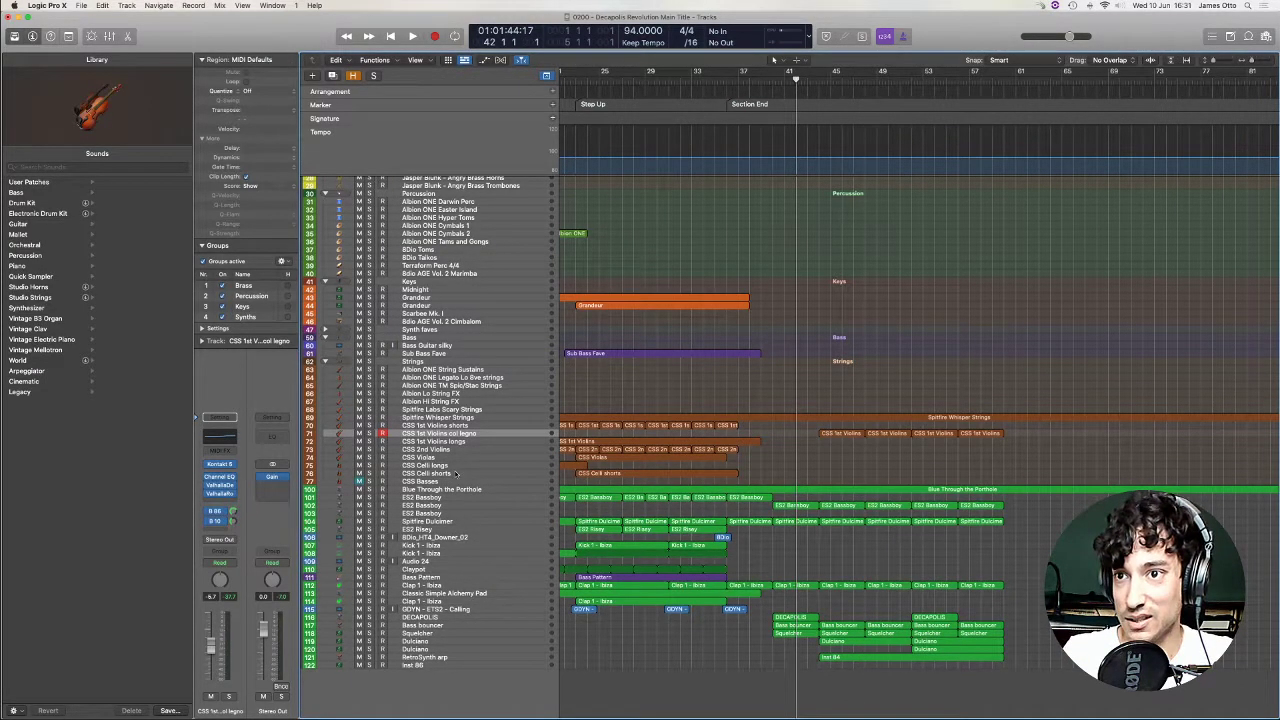
Record a two-bar CSS Celli shorts part at bar 44 and repeat the region up to bar 60.
click(457, 474)
key(r)
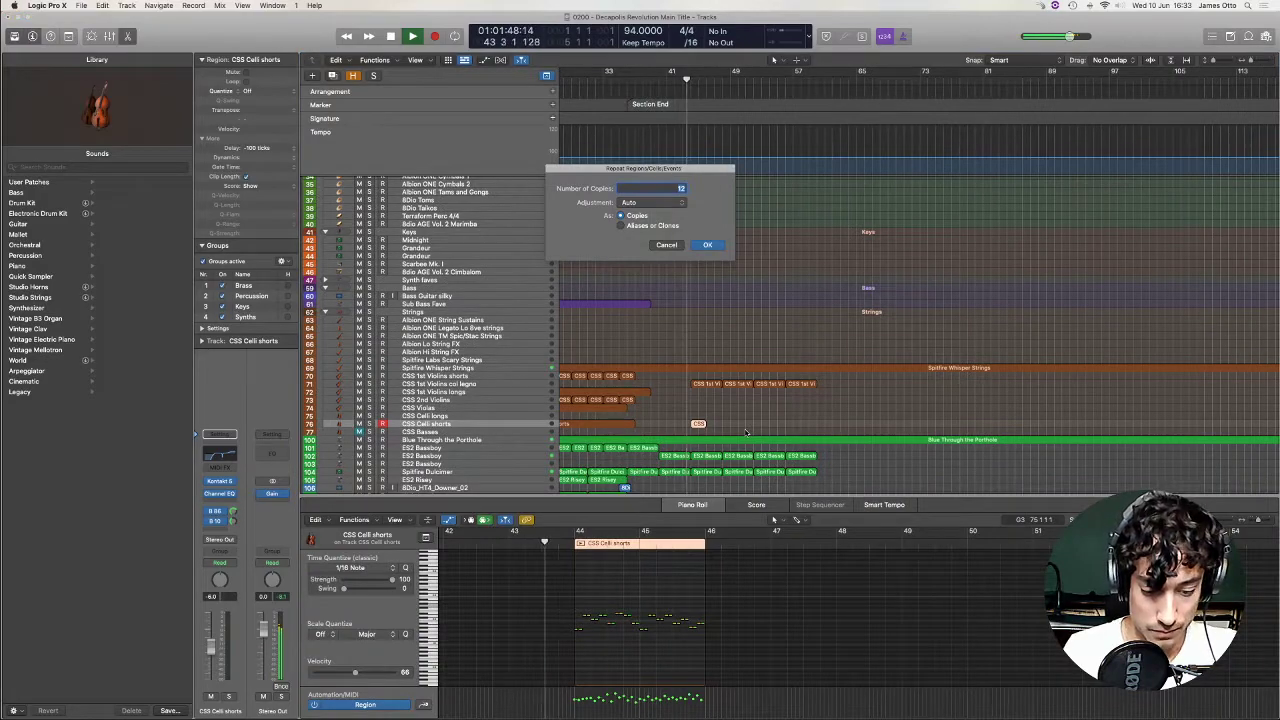
key(Return)
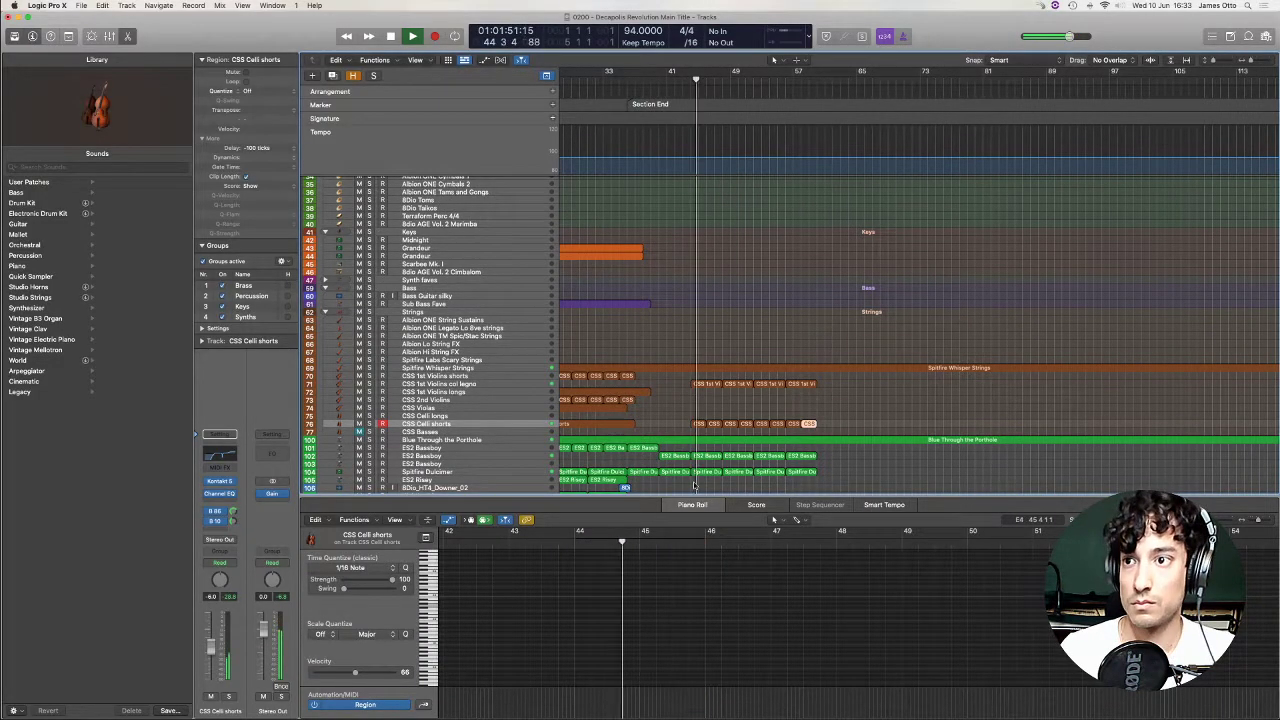
click(696, 506)
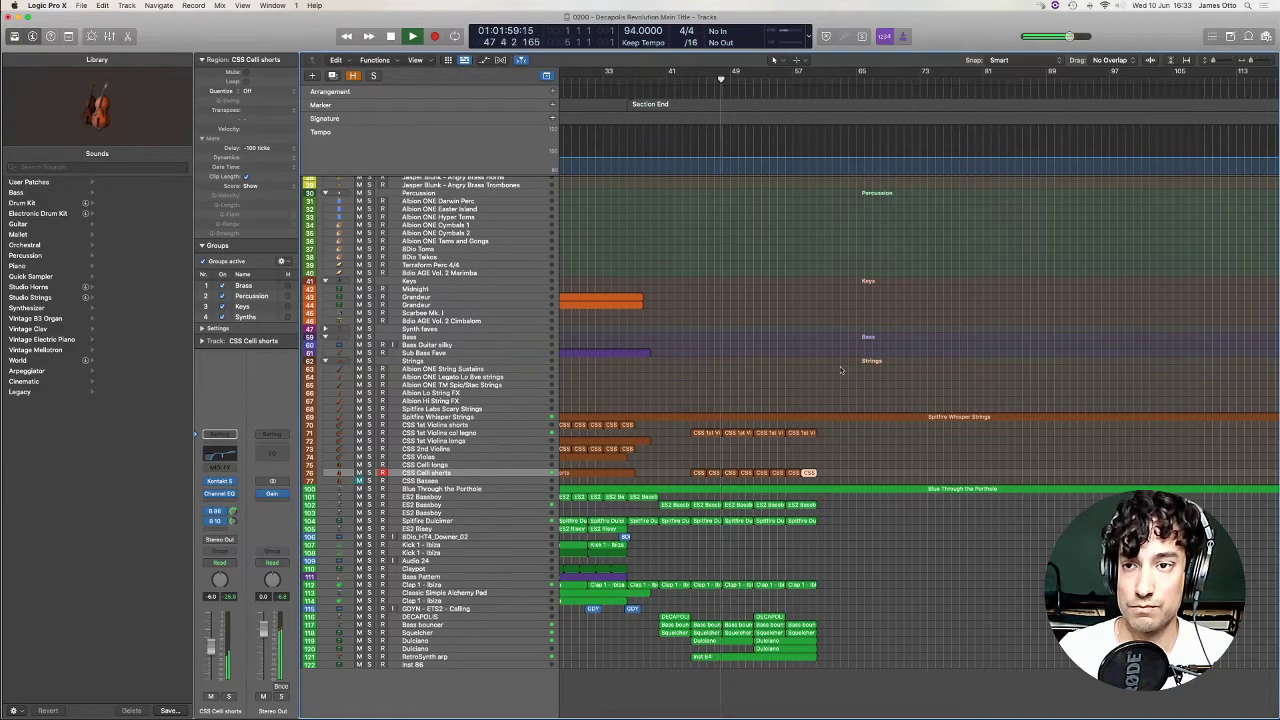
Open the RetroSynth arp region in the Piano Roll to examine its notes.
click(830, 654)
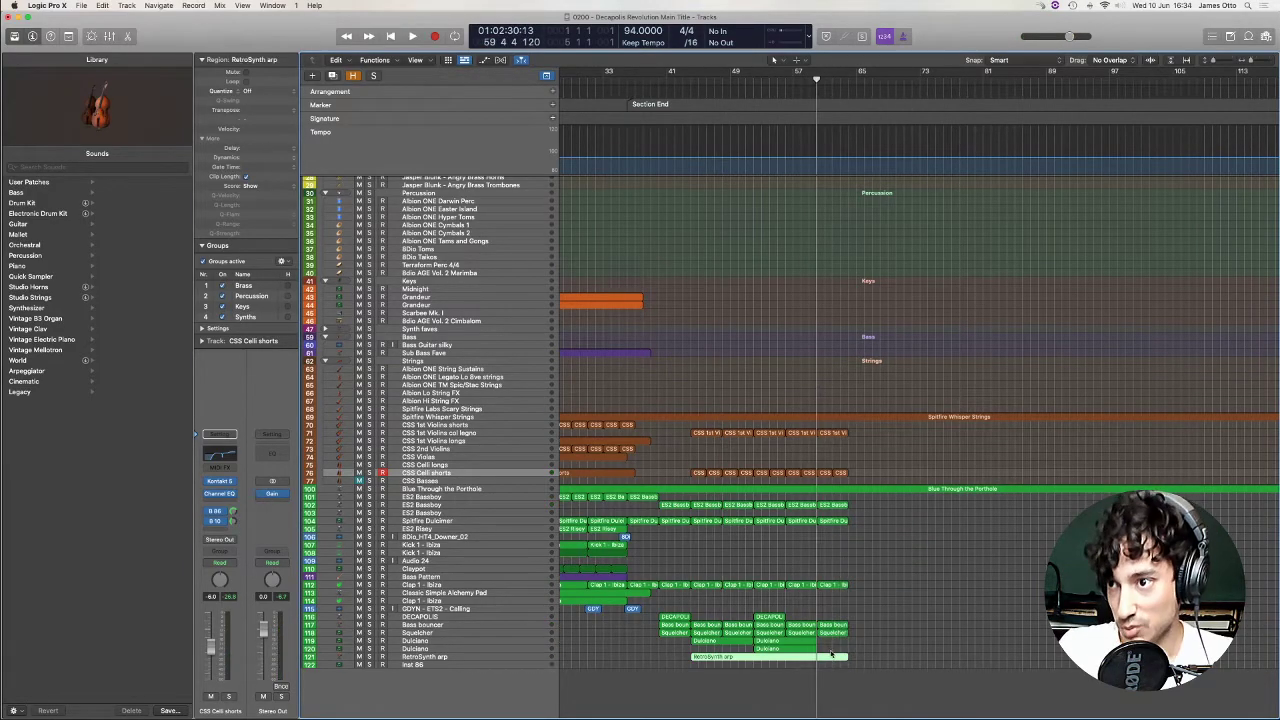
double_click(830, 685)
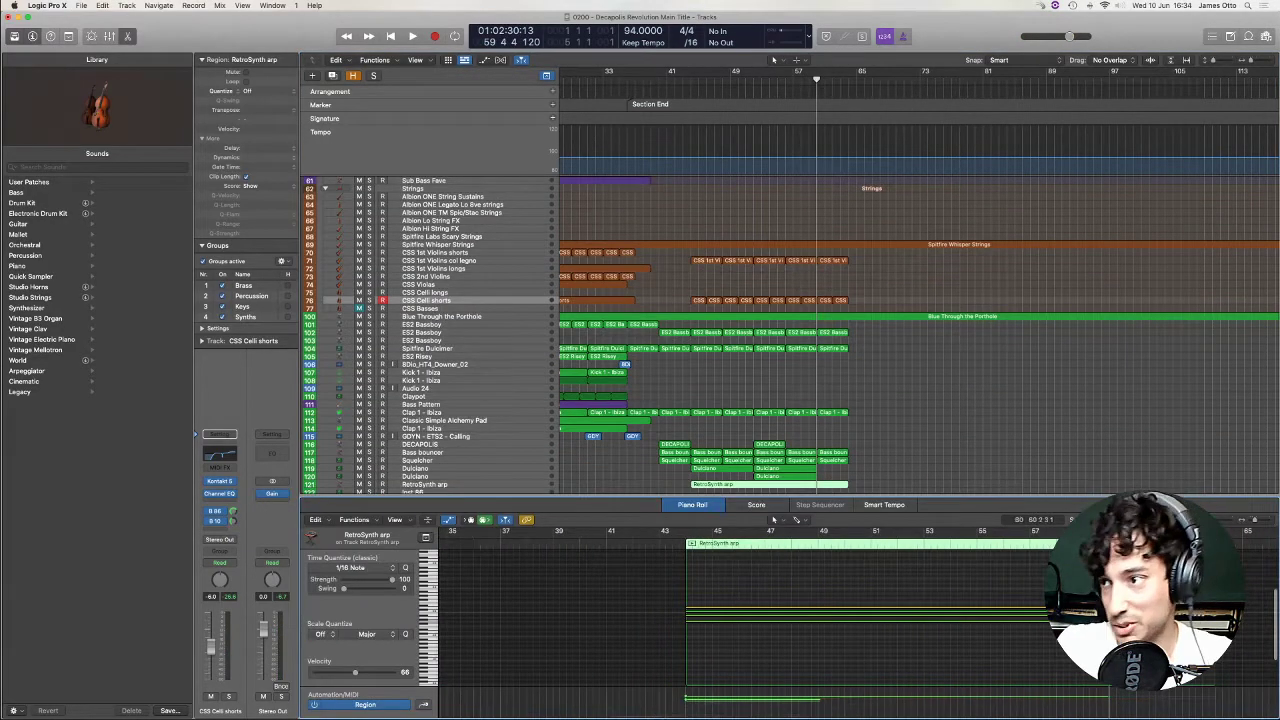
Add a software instrument track with the Kick 1 - Ibiza patch and record a kick part from bar 60.
key(alt+super+s)
click(111, 181)
click(123, 579)
key(space)
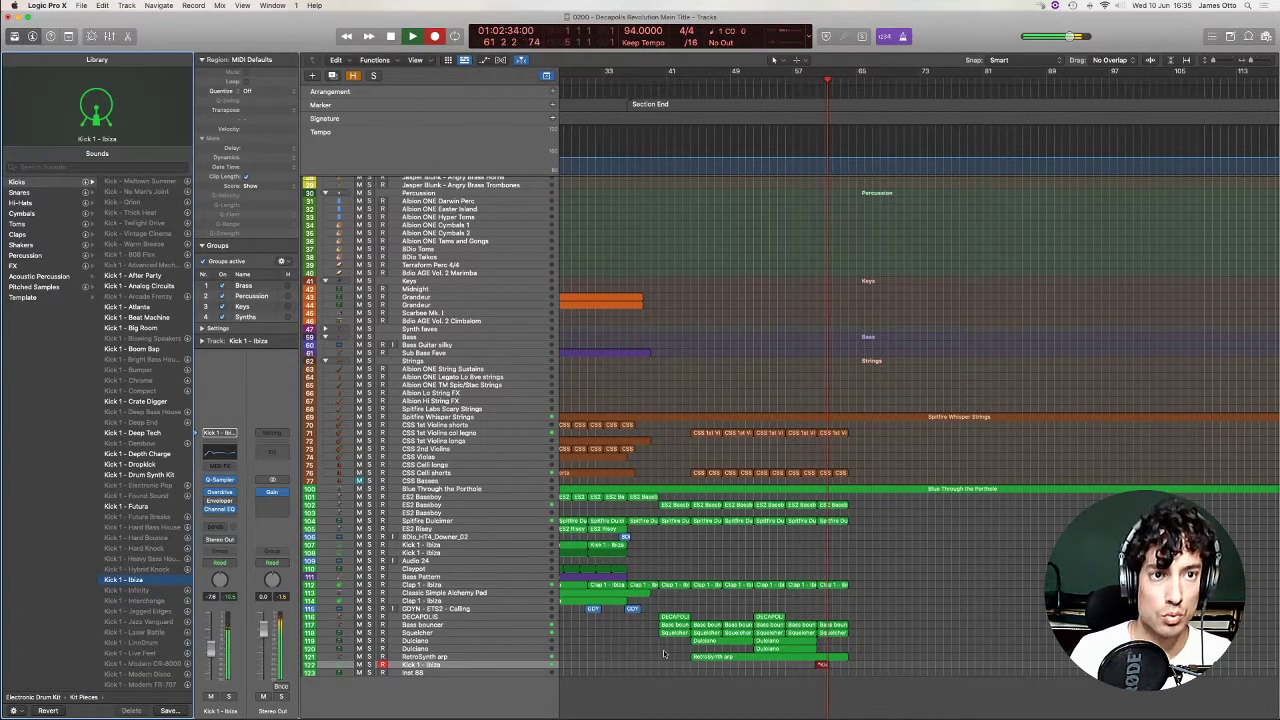
key(space)
click(663, 654)
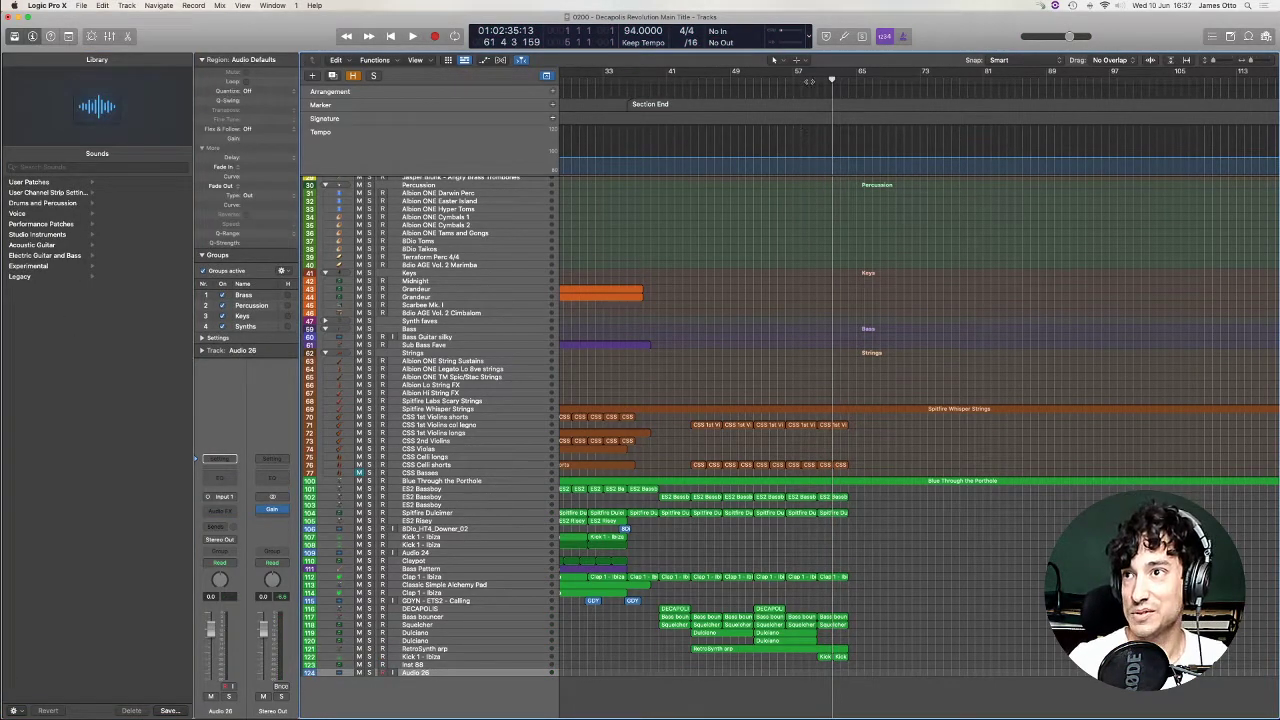
Start an audio recording on the Audio 26 track from bar 59.
key(space)
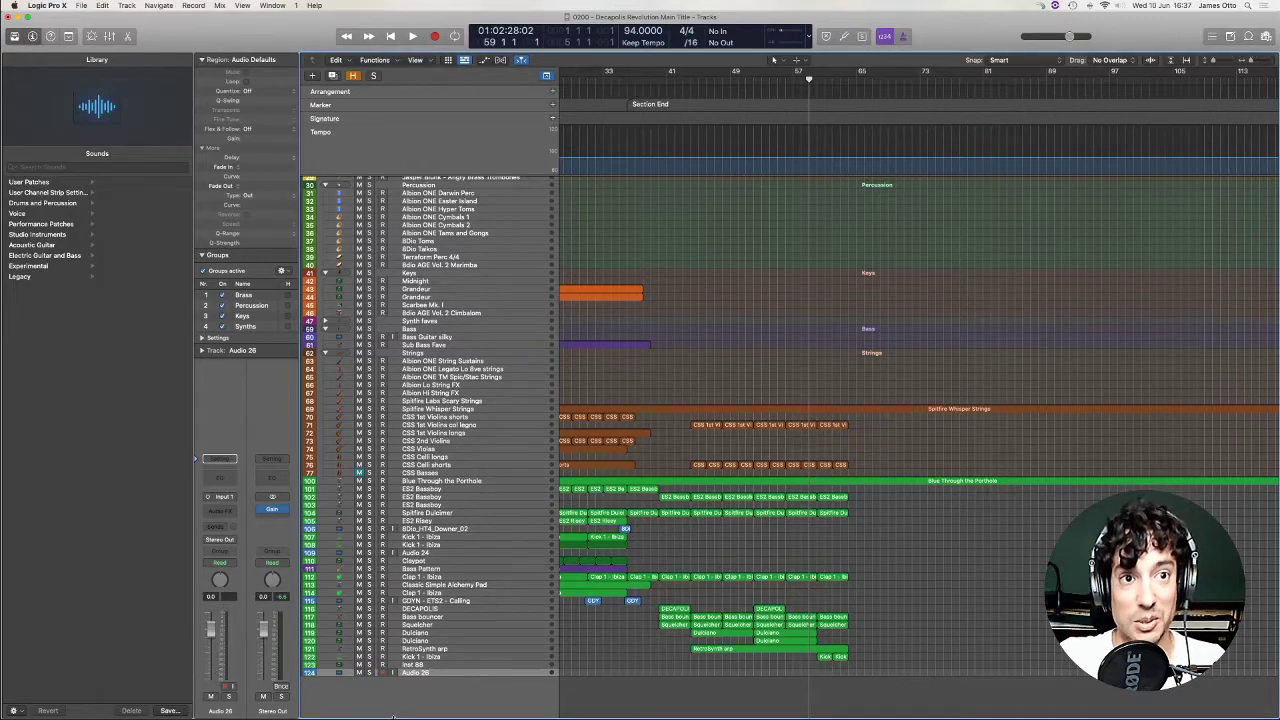
key(r)
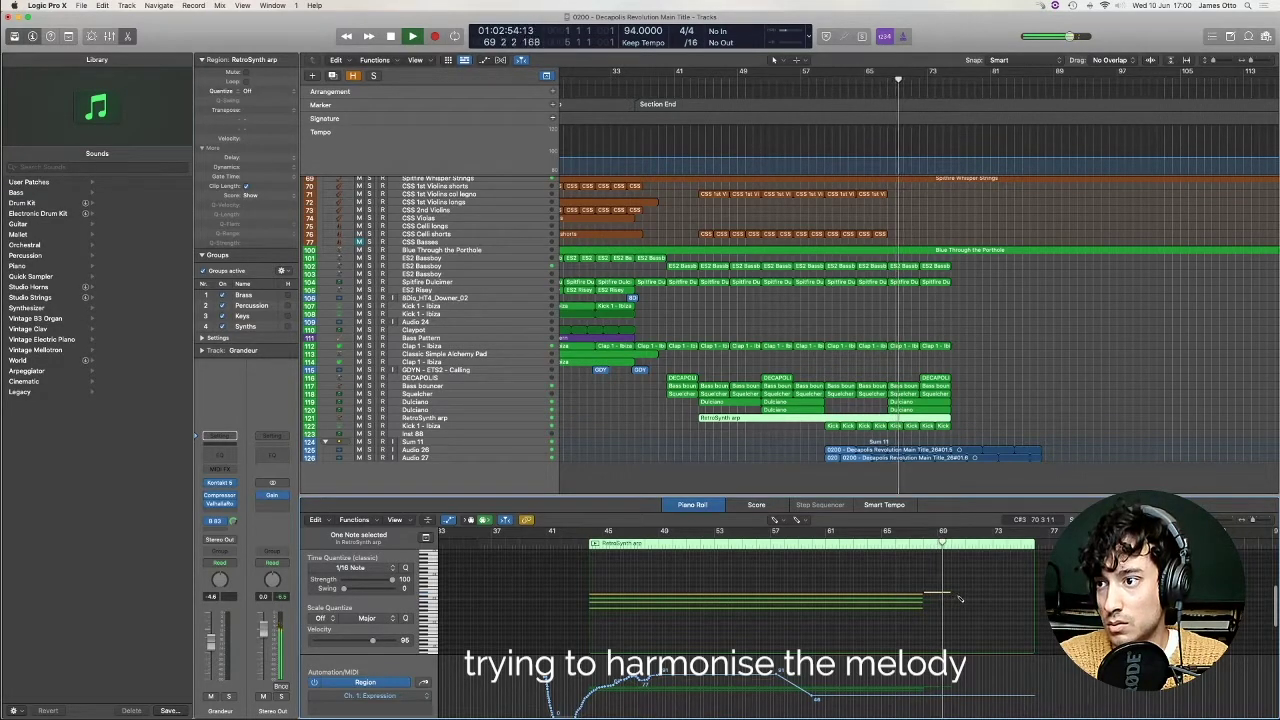
Add harmonising chord notes to the RetroSynth arp region from bar 70 to bar 76 during playback and close the Piano Roll.
drag(955, 598, 985, 600)
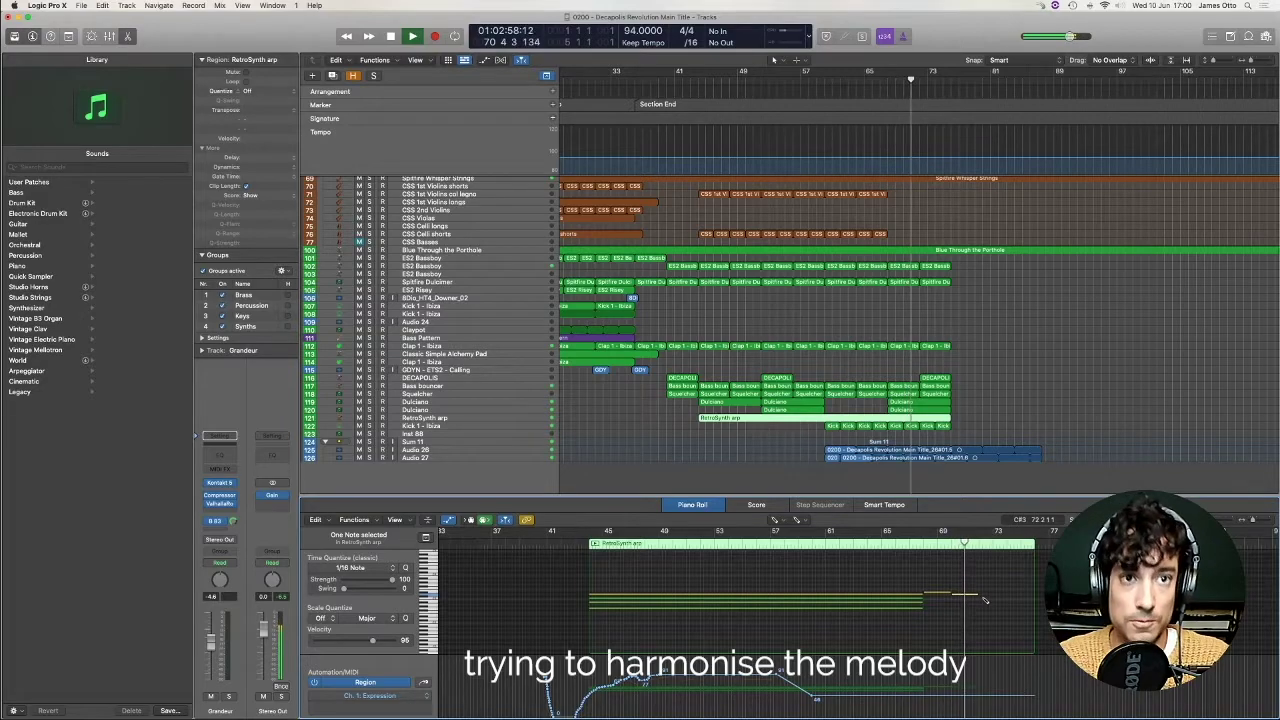
key(super+v)
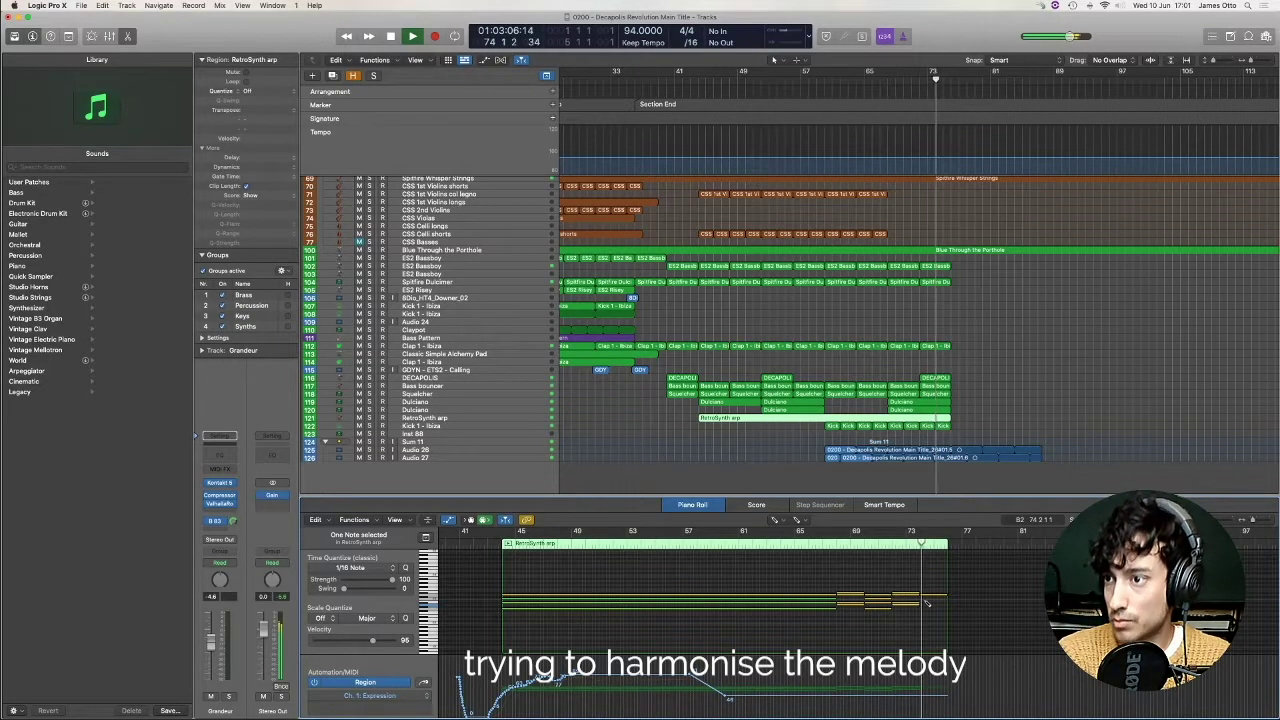
drag(922, 601, 946, 601)
click(830, 636)
key(space)
key(p)
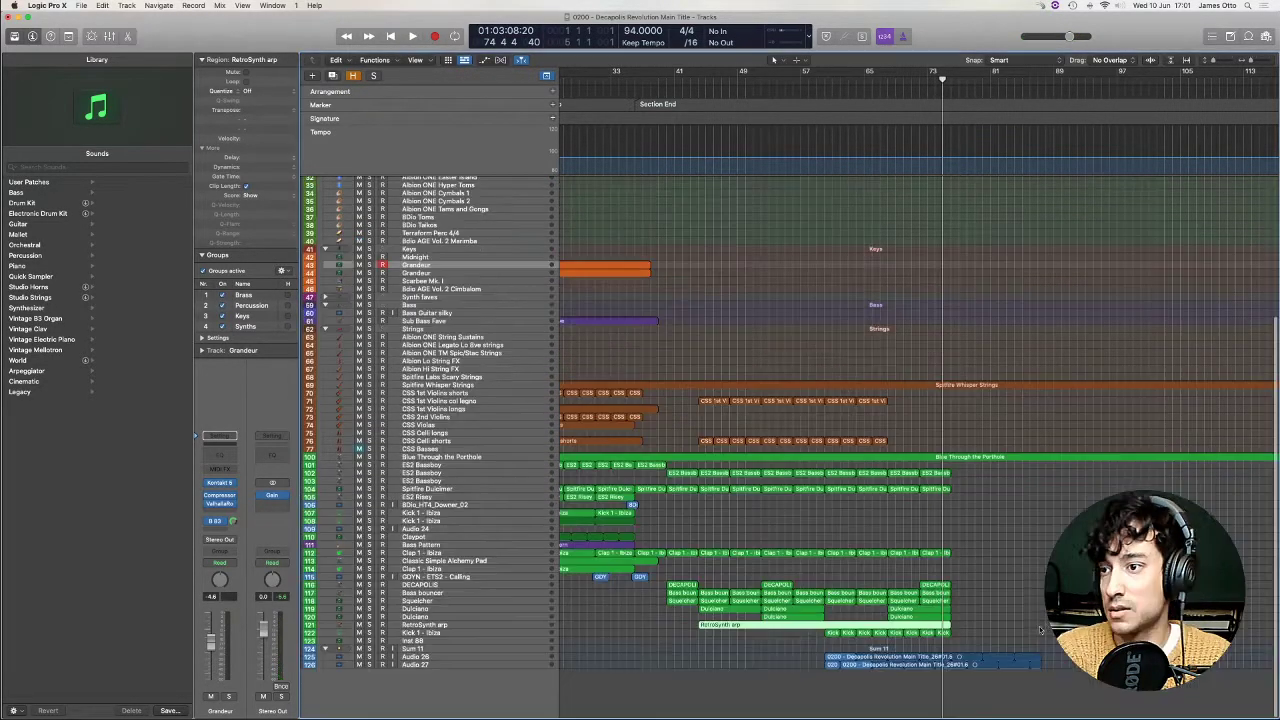
Select the Inst 88 track and browse the Electronic Drum Kit patches in the Library.
click(454, 641)
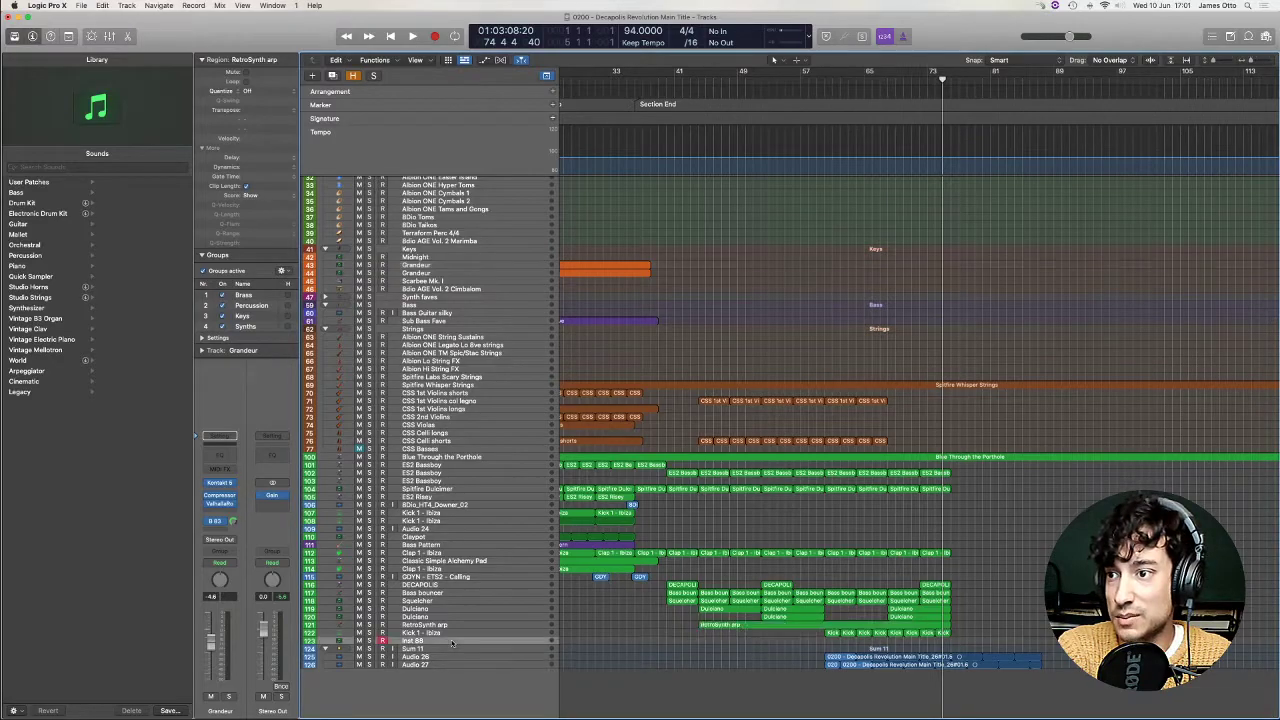
click(38, 214)
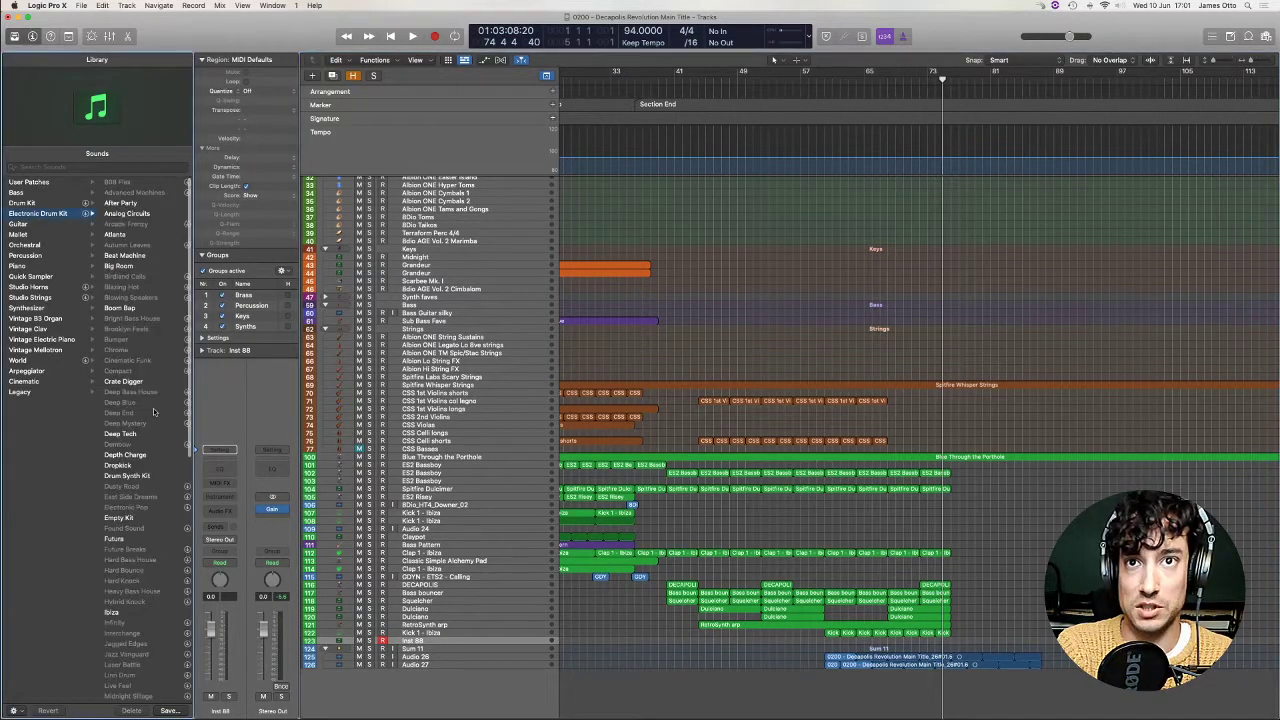
scroll(113, 548, down, 2)
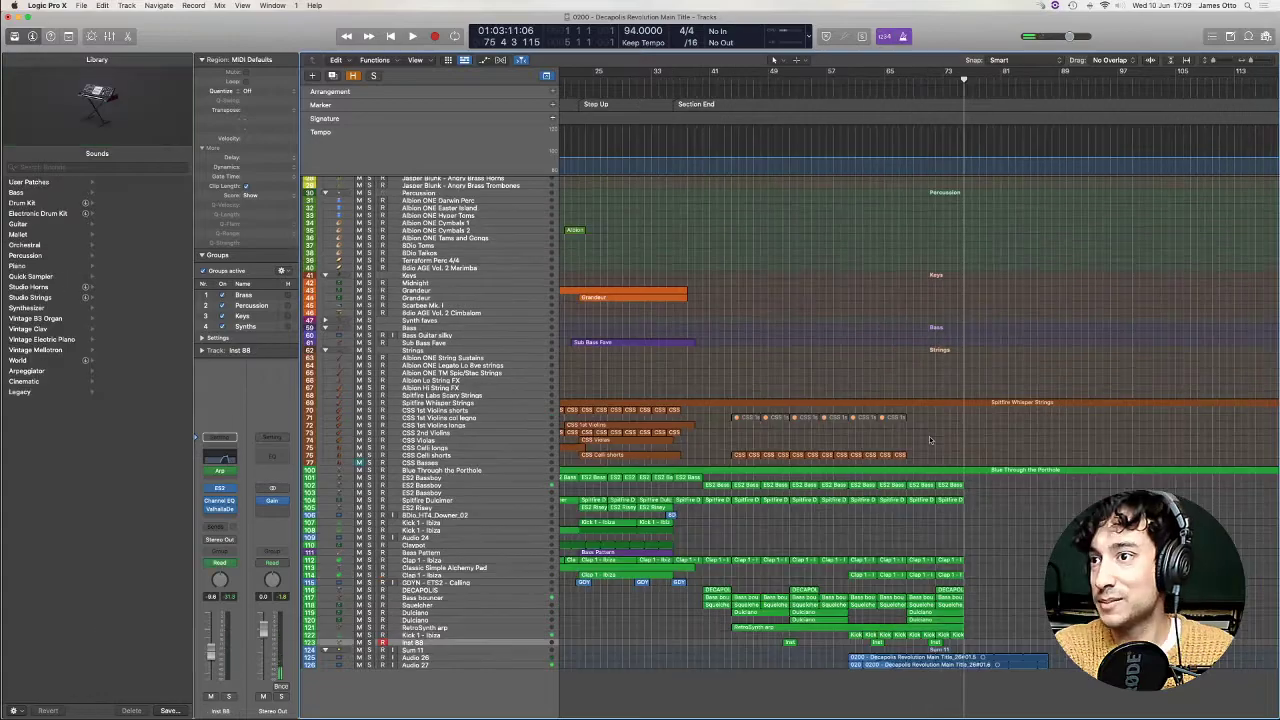
Delete the muted CSS 1st Violins col legno regions from bar 44 onwards.
key(ctrl+m)
key(Delete)
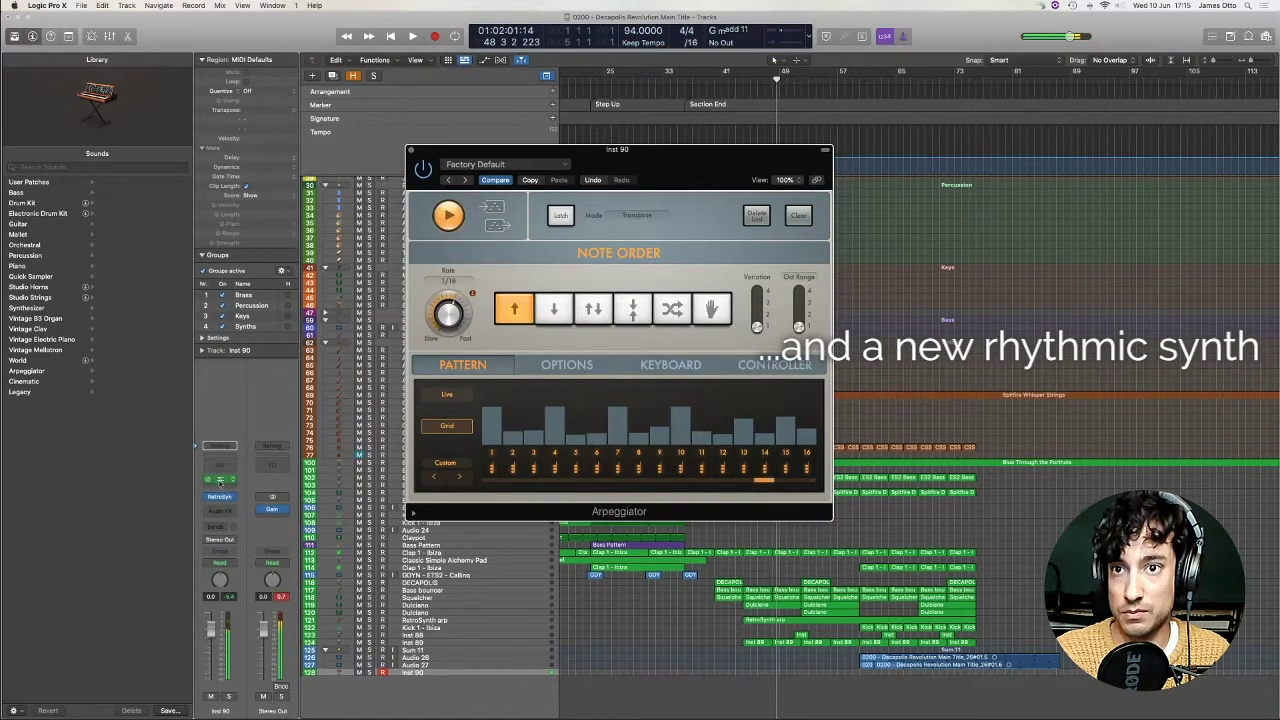
Open the Arpeggiator and Retro Synth plug-ins on the Inst 90 track, place the playhead at bar 60 and start playback.
click(220, 480)
click(220, 497)
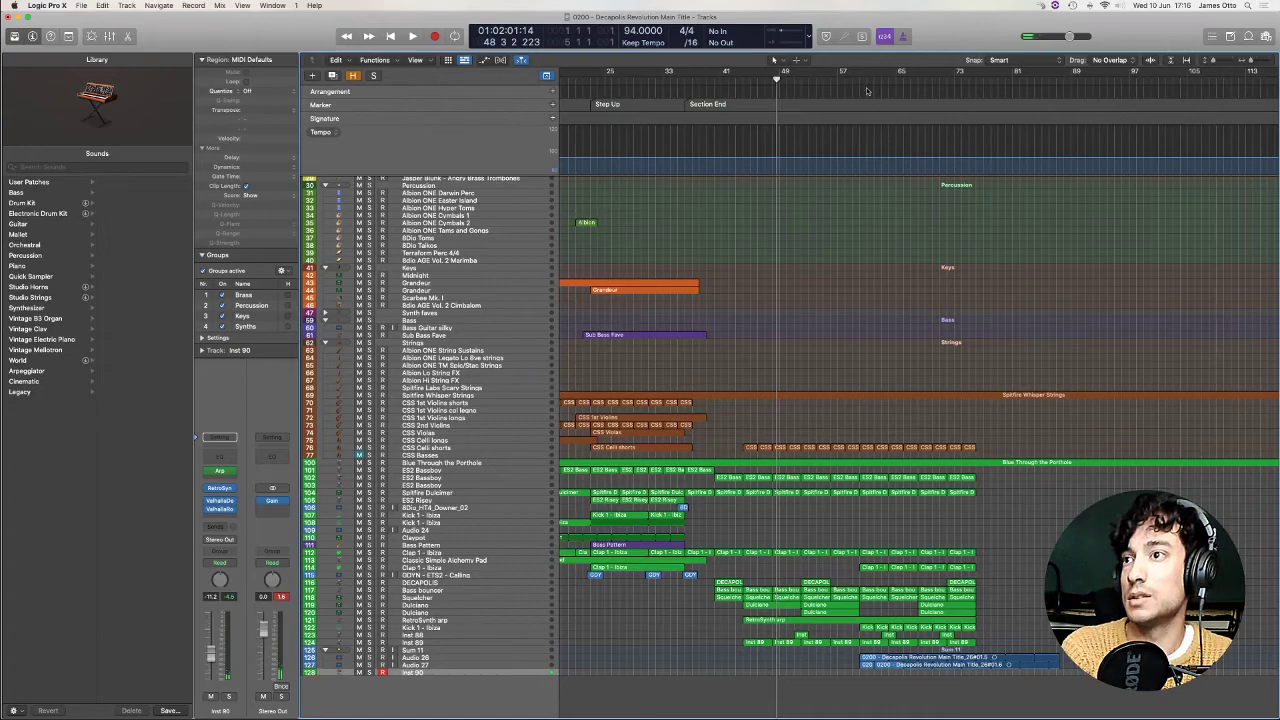
click(858, 72)
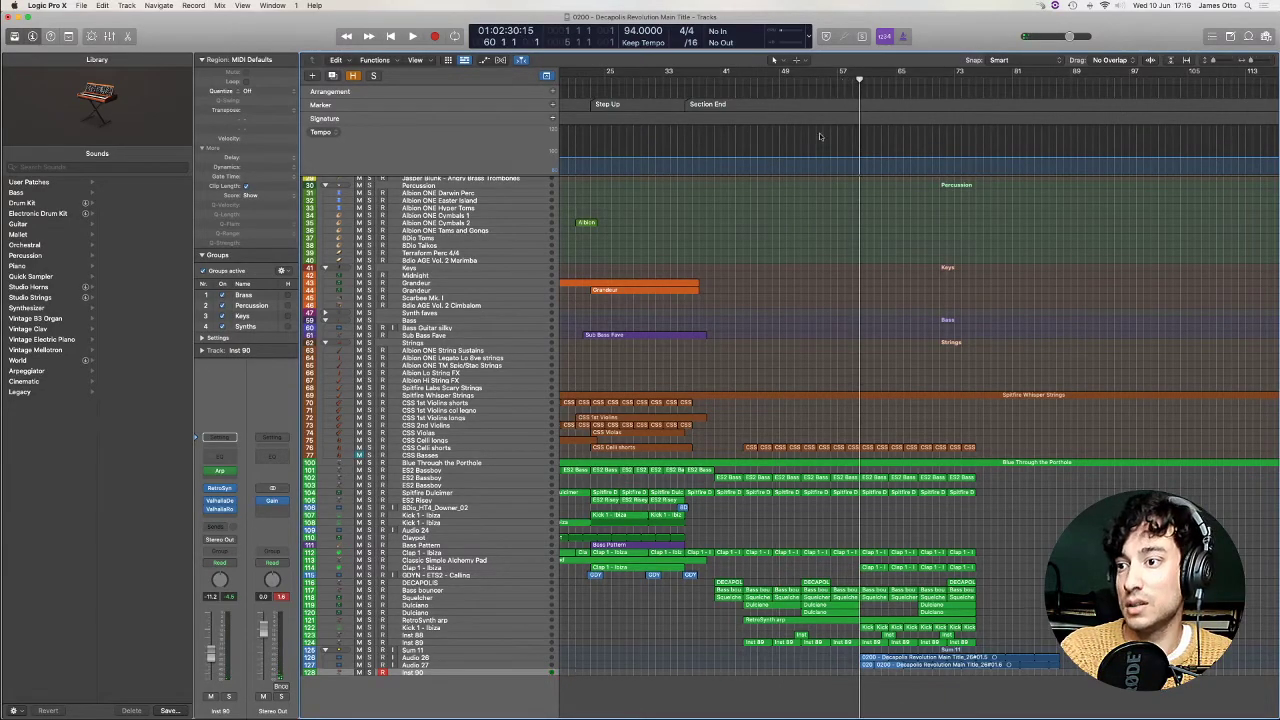
key(space)
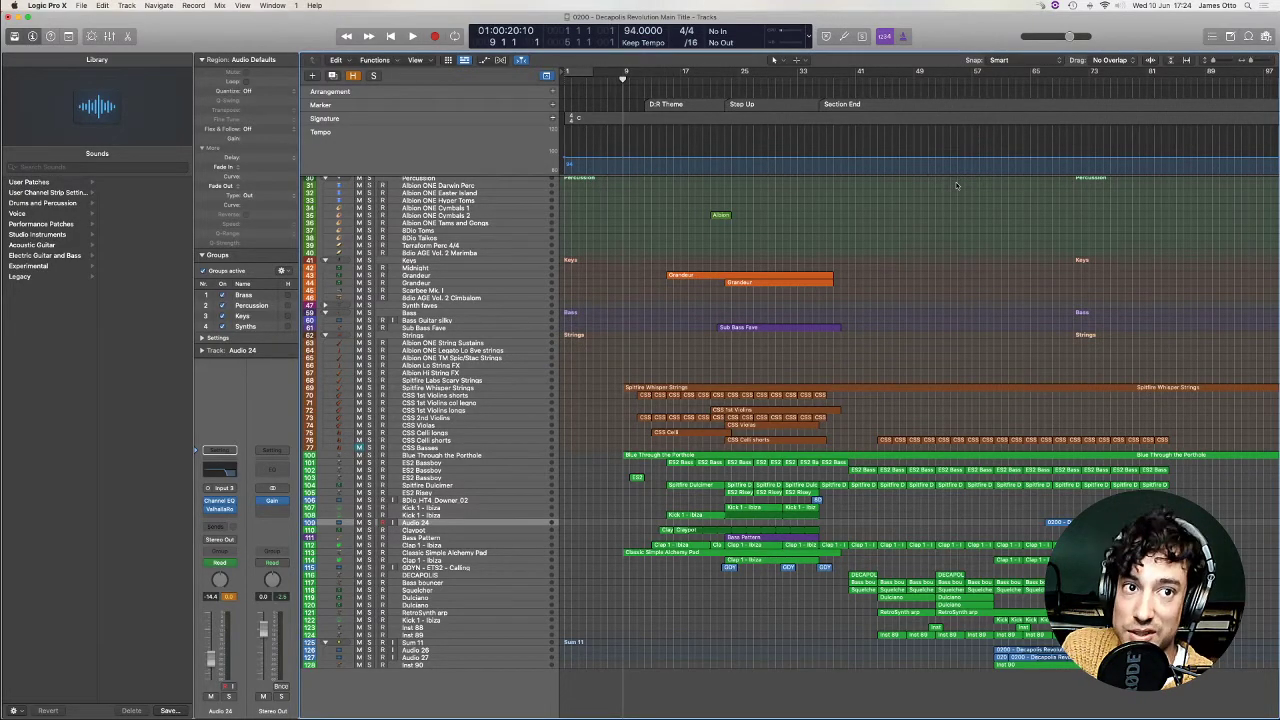
scroll(956, 185, right, 3)
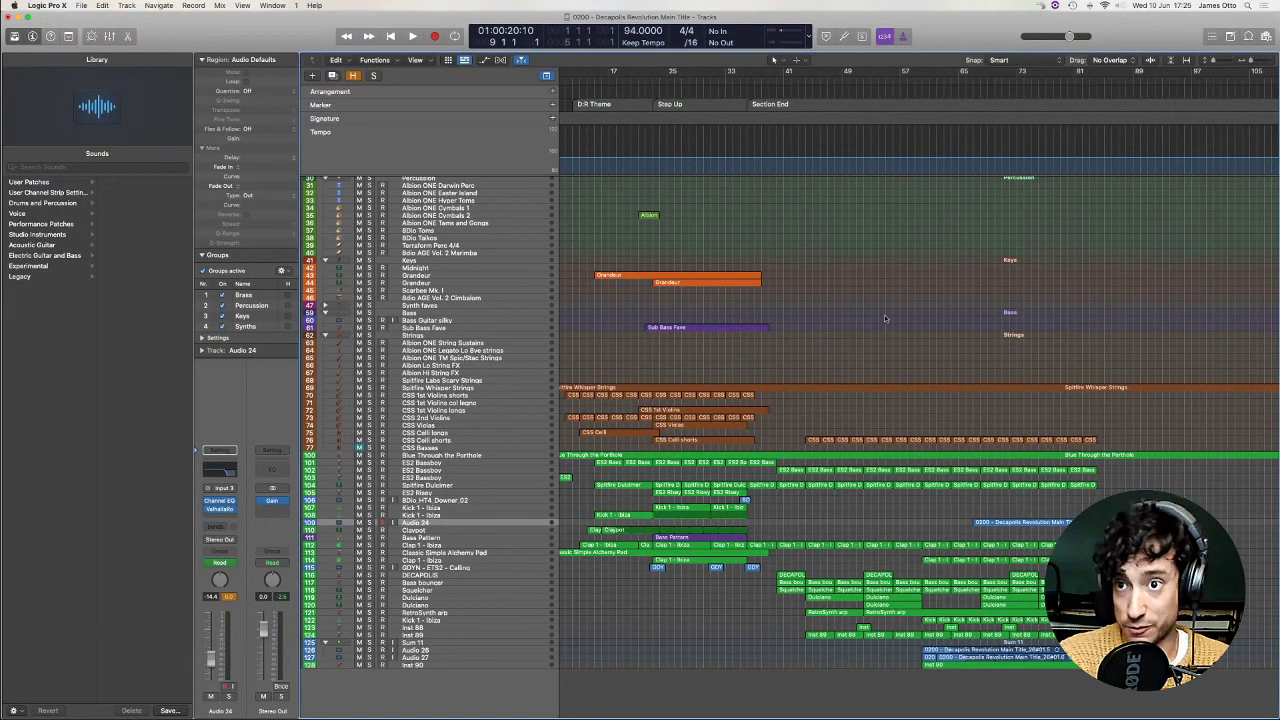
scroll(893, 312, left, 1)
scroll(884, 318, left, 2)
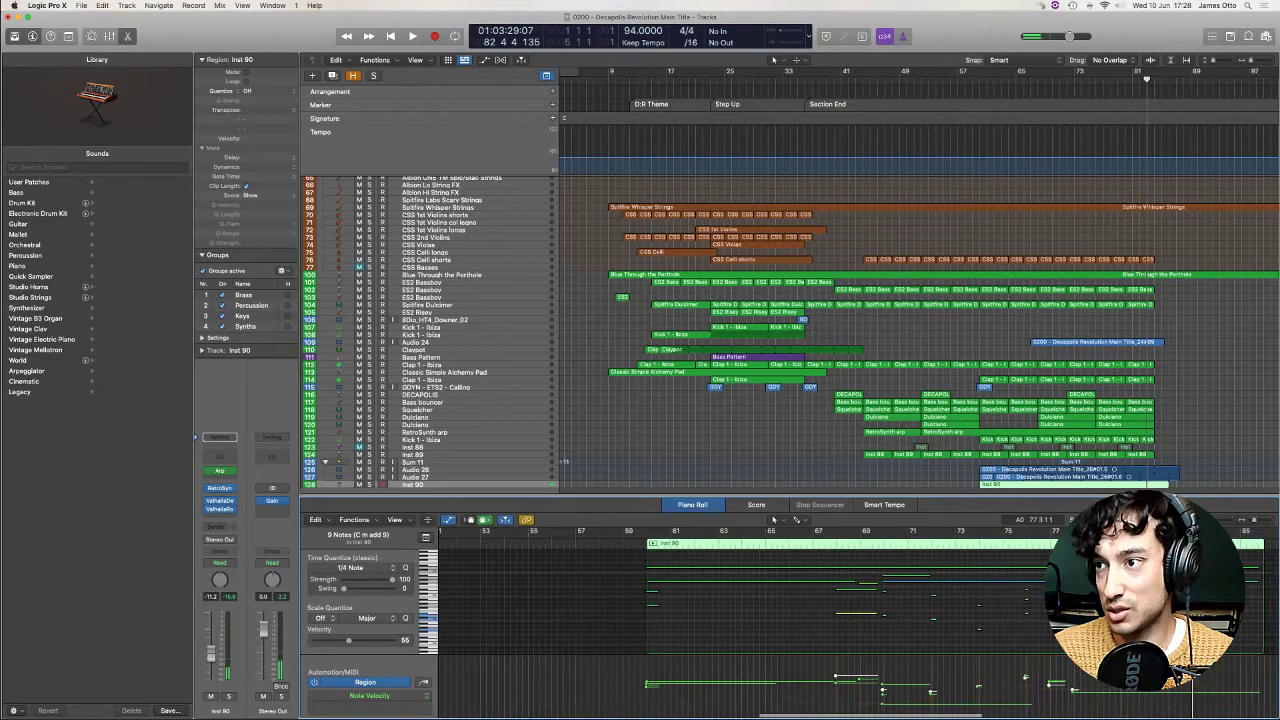
Select all notes of the Inst 90 region in the Piano Roll and start playback from just before the region's start.
scroll(700, 610, right, 5)
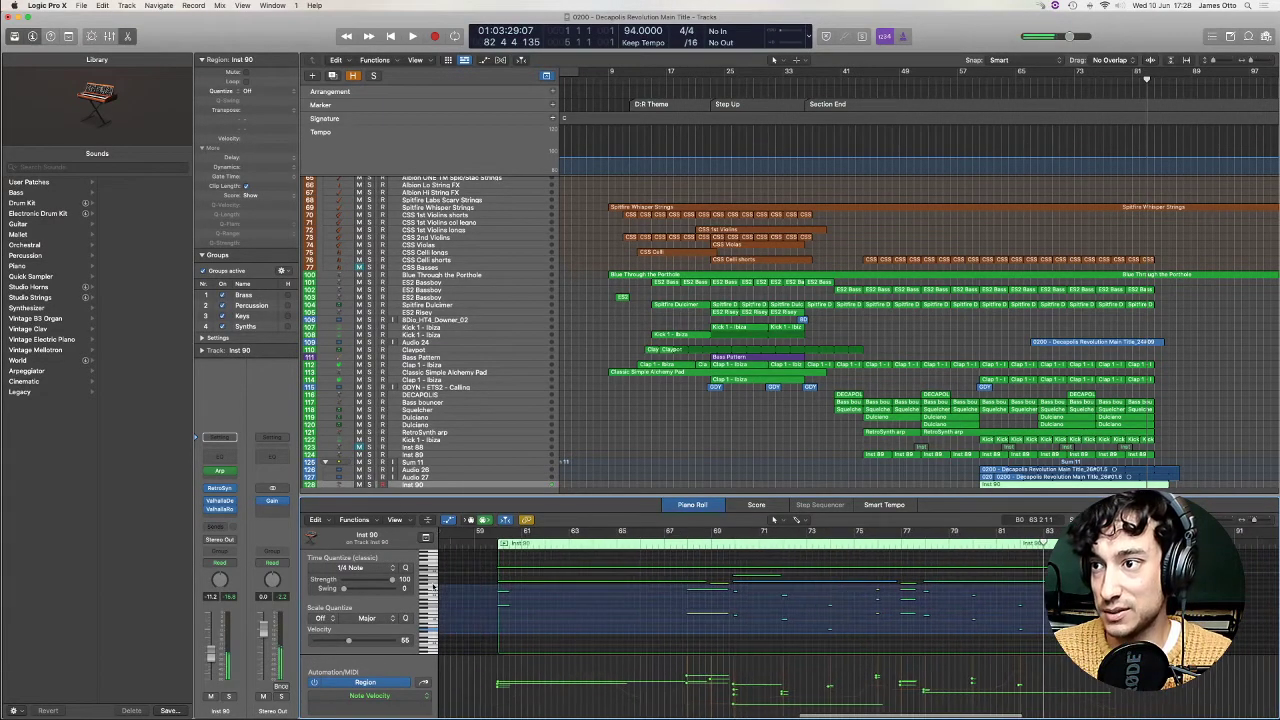
scroll(700, 621, left, 1)
key(super+a)
scroll(726, 619, up, 3)
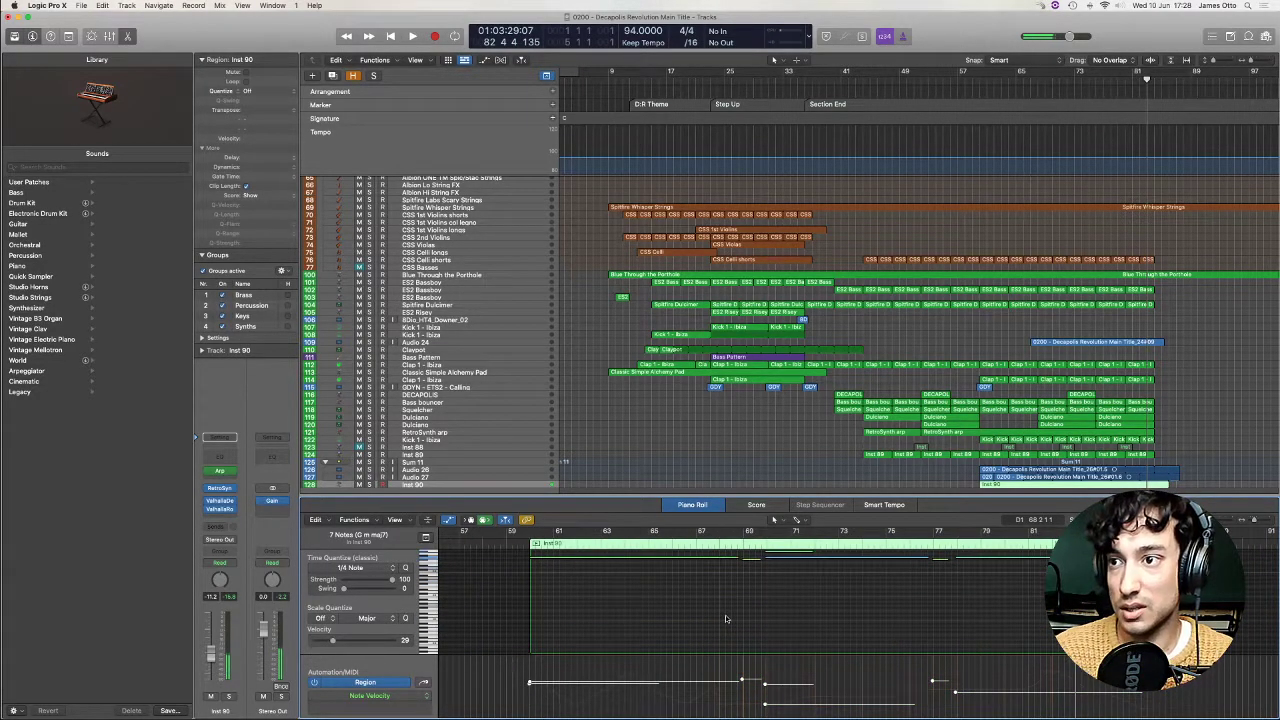
click(517, 541)
key(space)
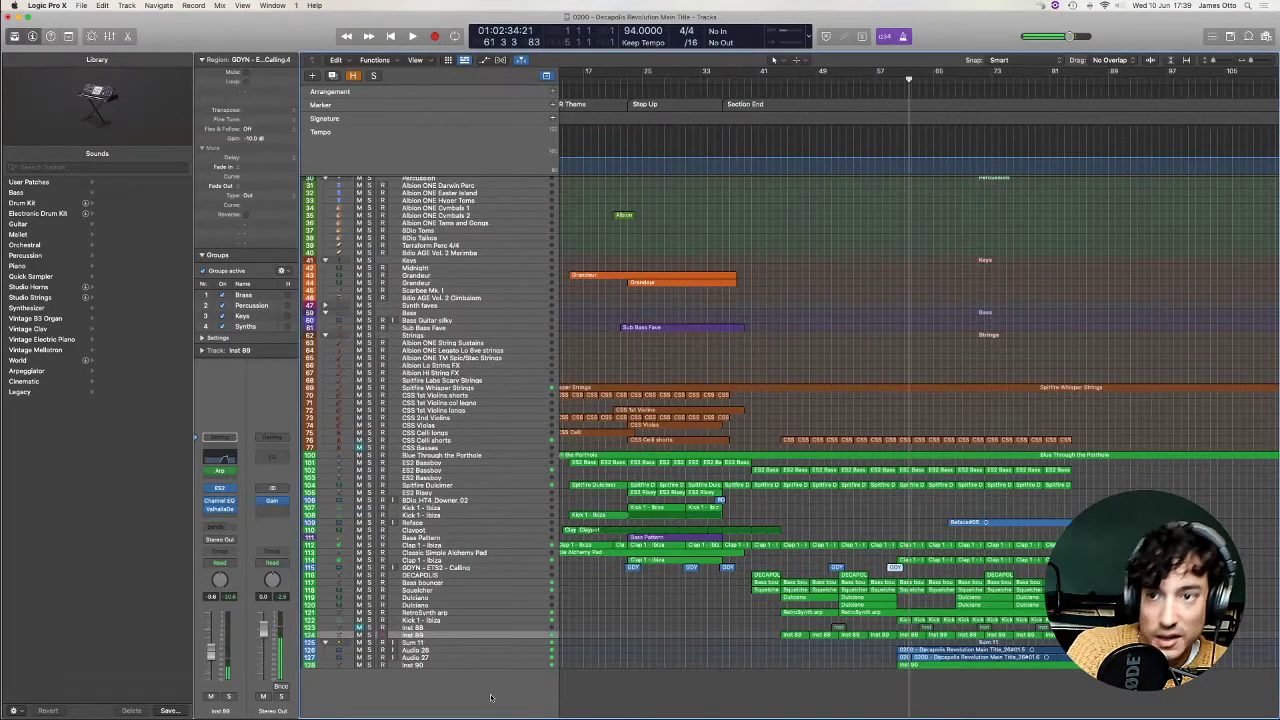
Add a new software instrument track below Inst 90 and browse the Drum Kit and Electronic Drum Kit patches for it.
double_click(490, 697)
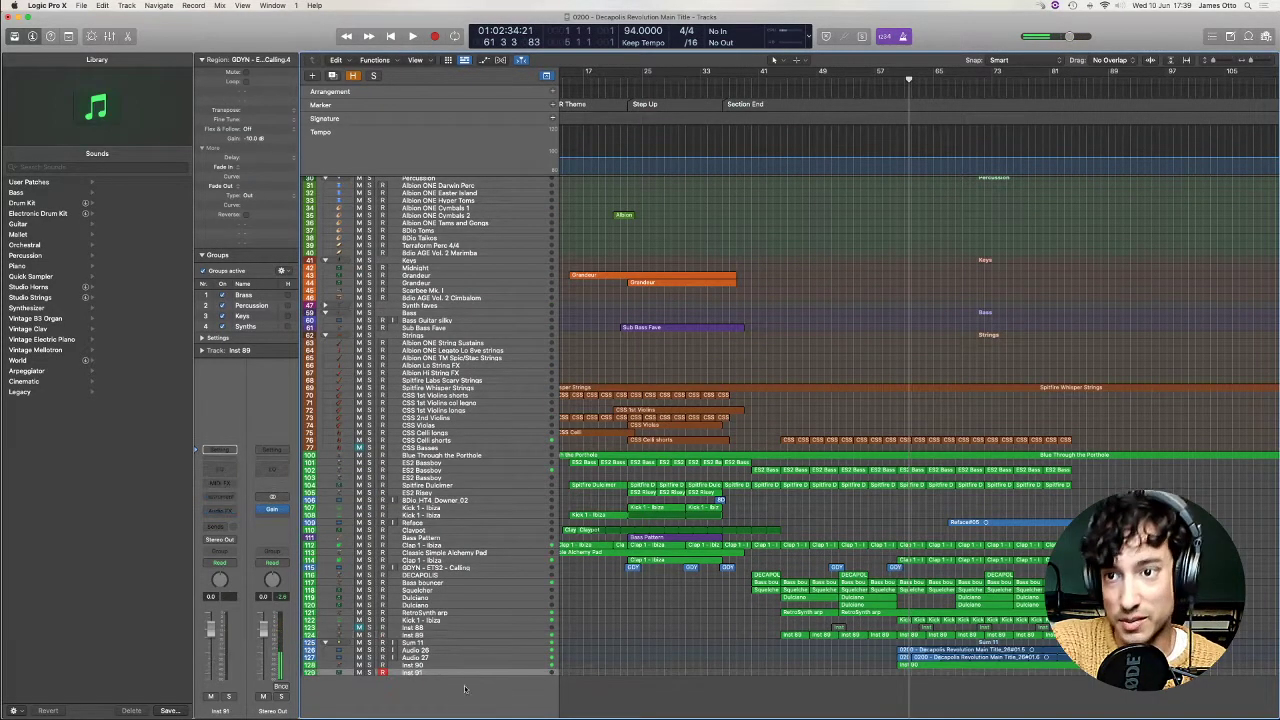
click(45, 204)
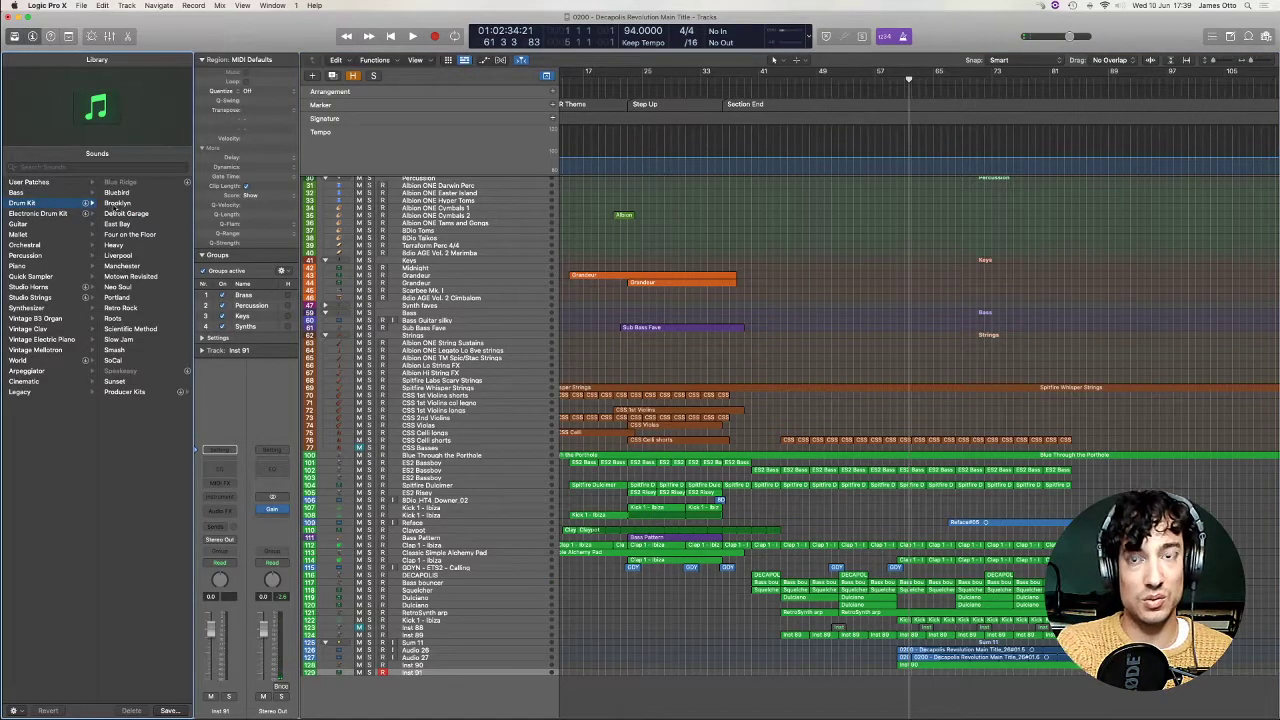
key(Down)
scroll(126, 332, down, 5)
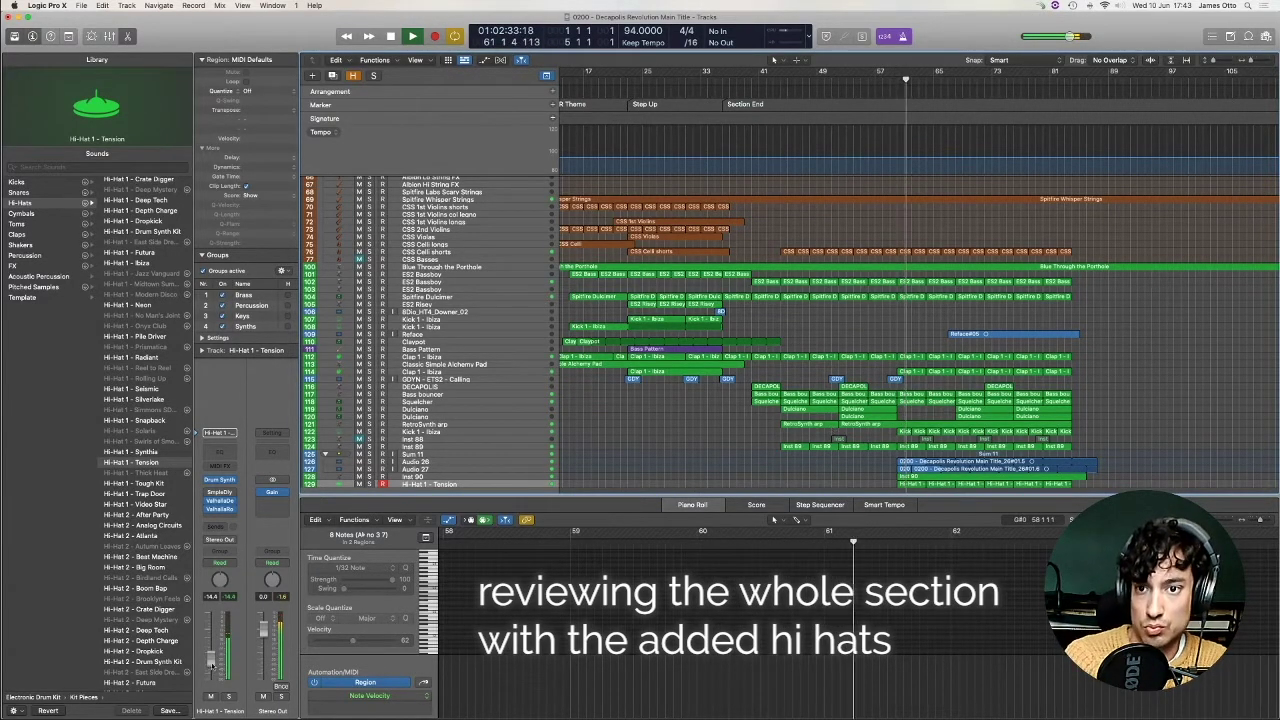
Insert a Gain plug-in at about -25.2 dB on the Hi-Hat 1 - Tension track with its fader at 0.0 dB, and close the Piano Roll.
drag(211, 660, 211, 672)
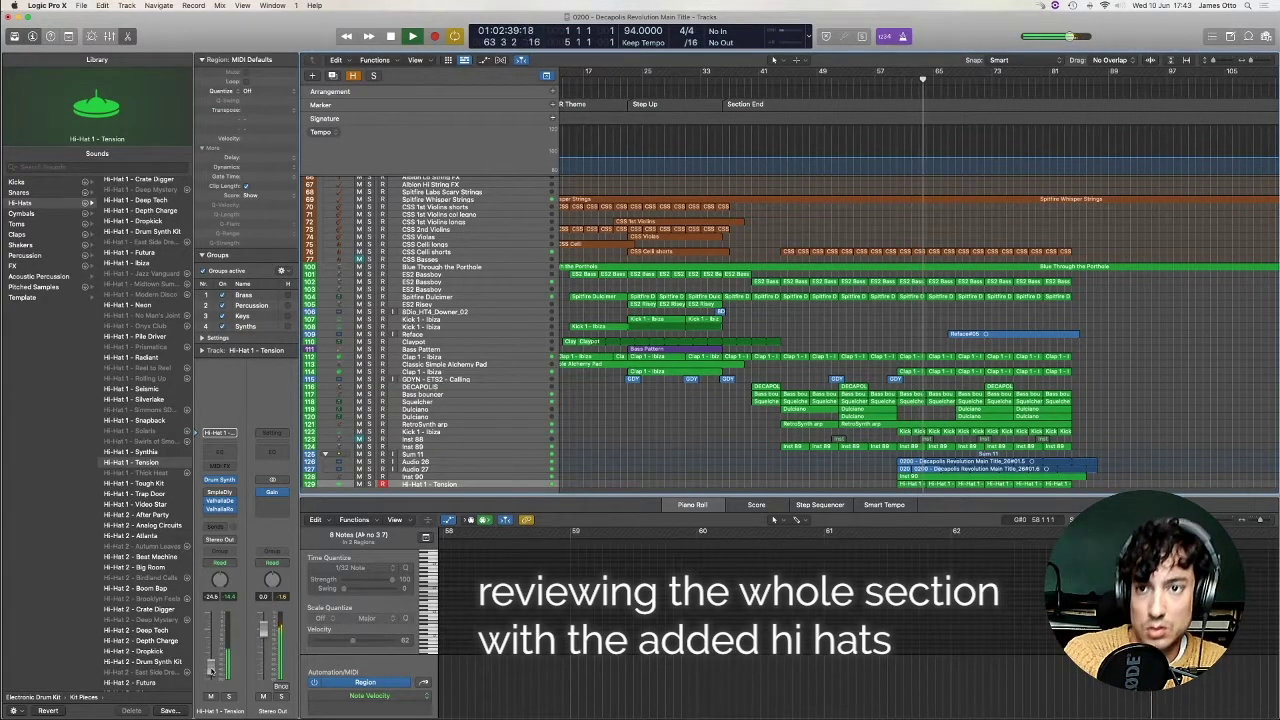
click(224, 518)
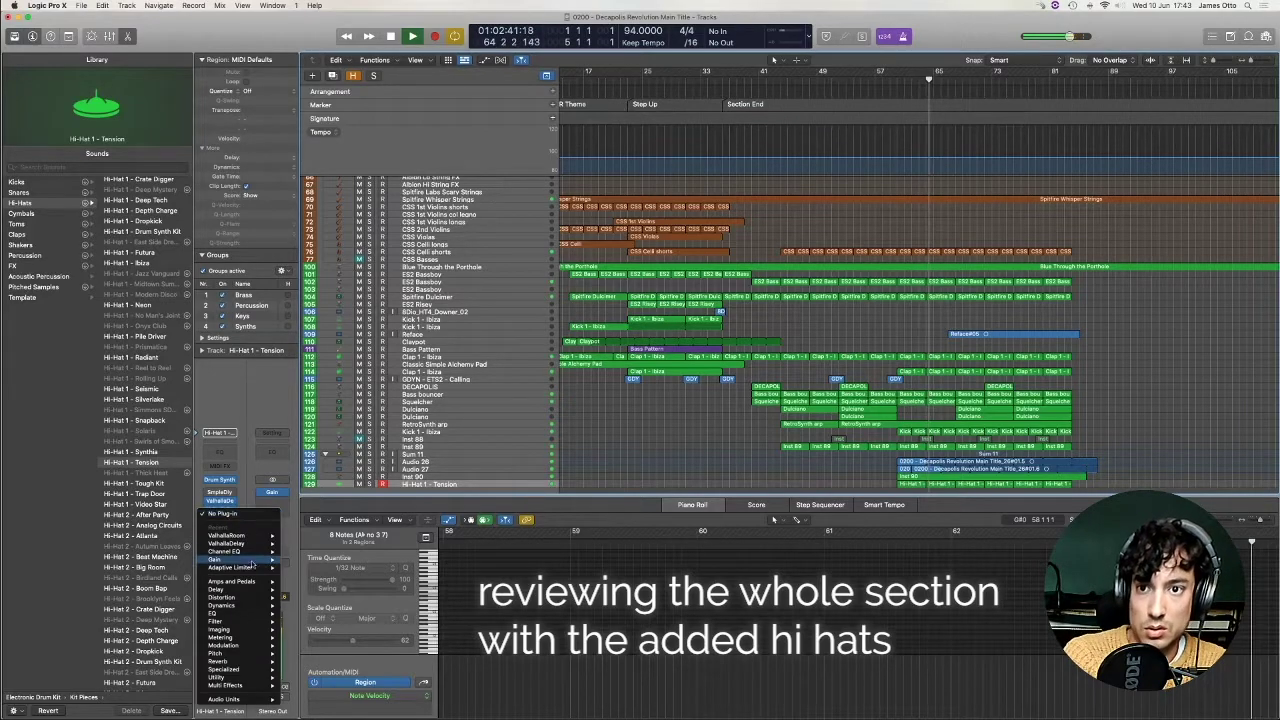
click(300, 559)
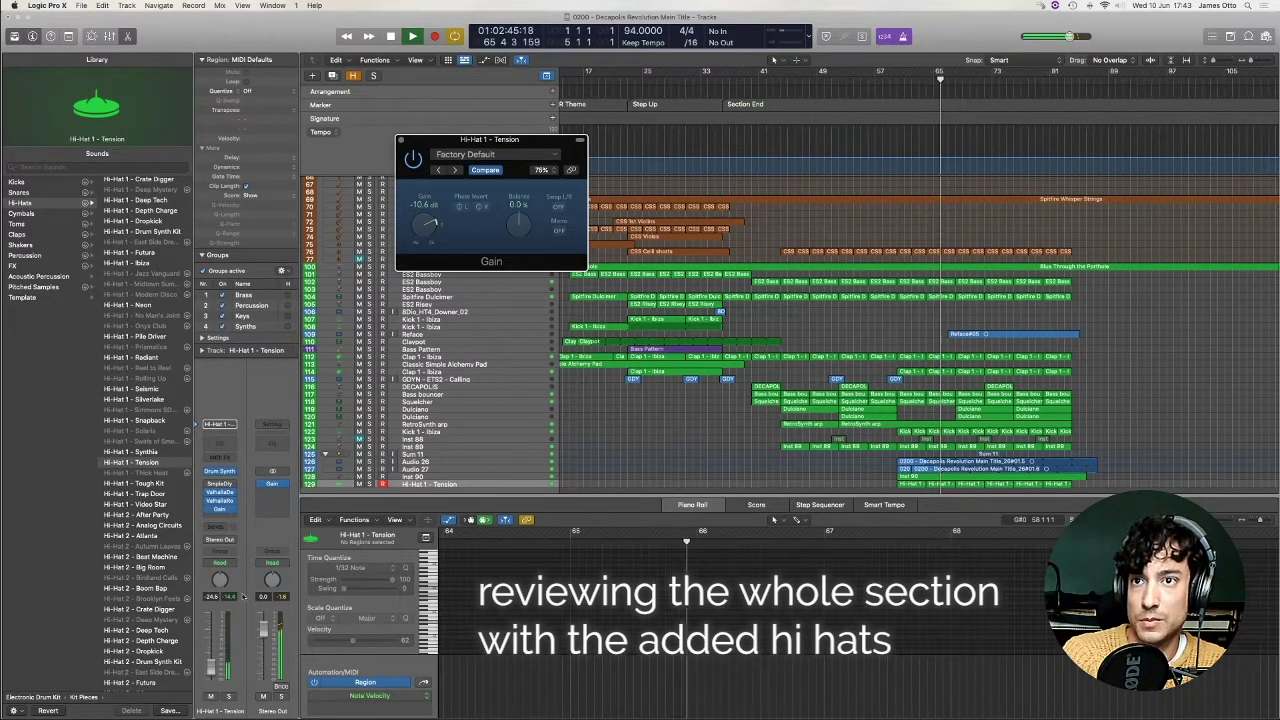
drag(420, 232, 421, 300)
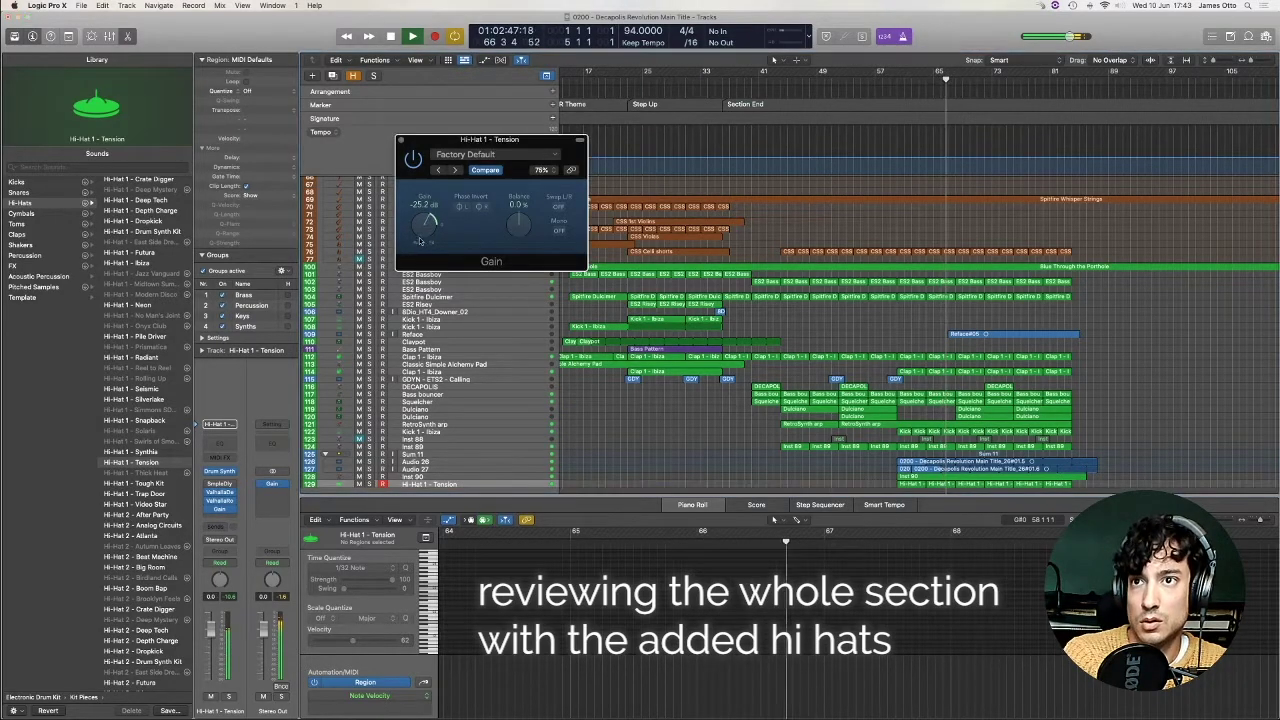
click(401, 141)
click(686, 505)
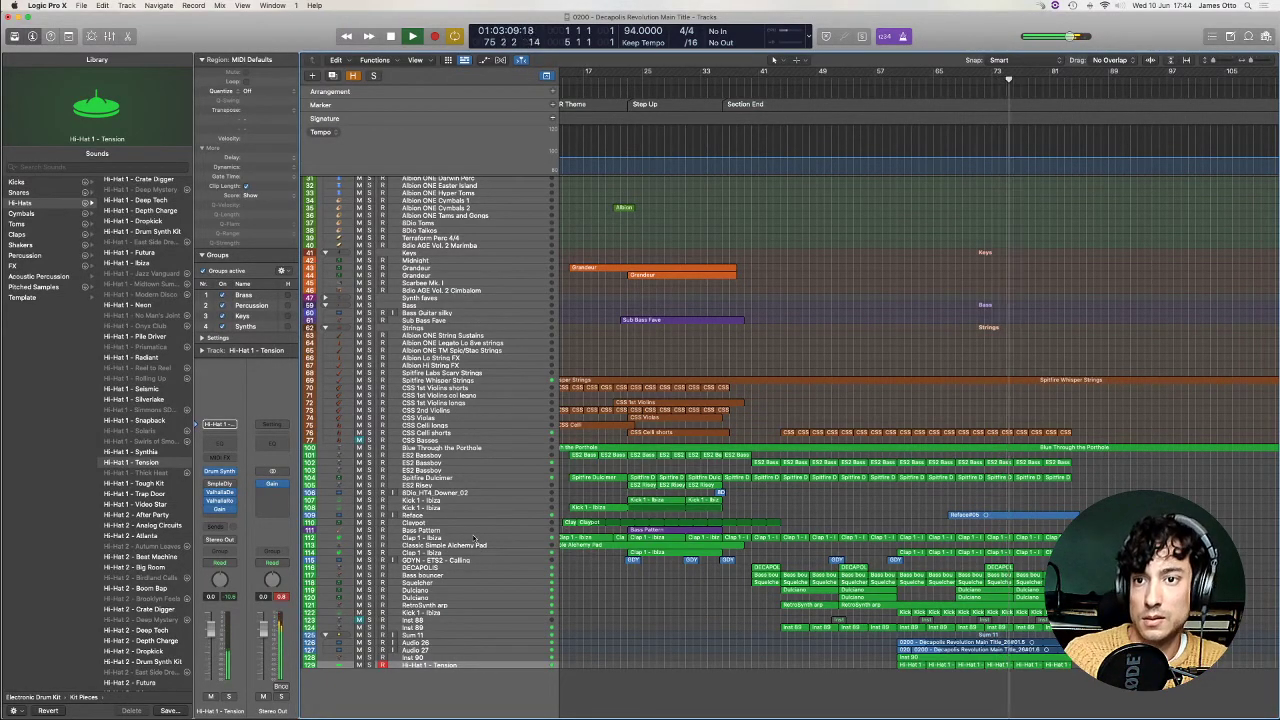
Select the Bass Pattern track and stop playback.
click(975, 530)
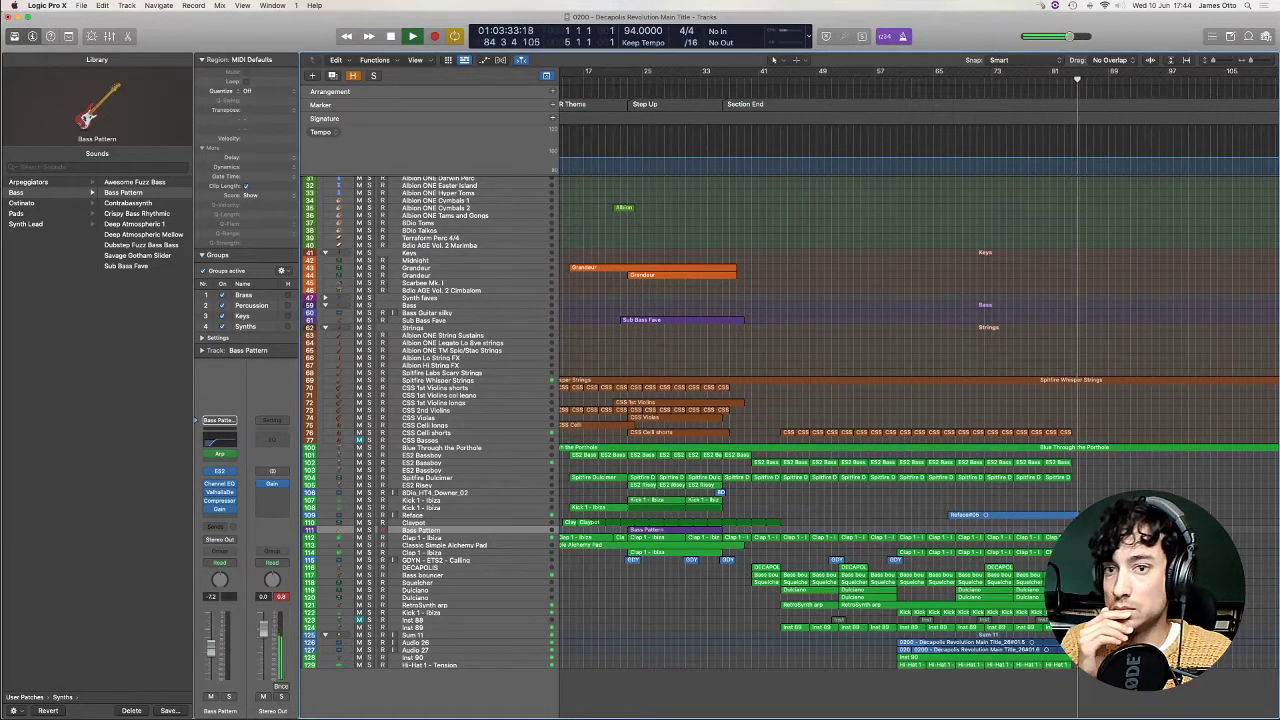
key(space)
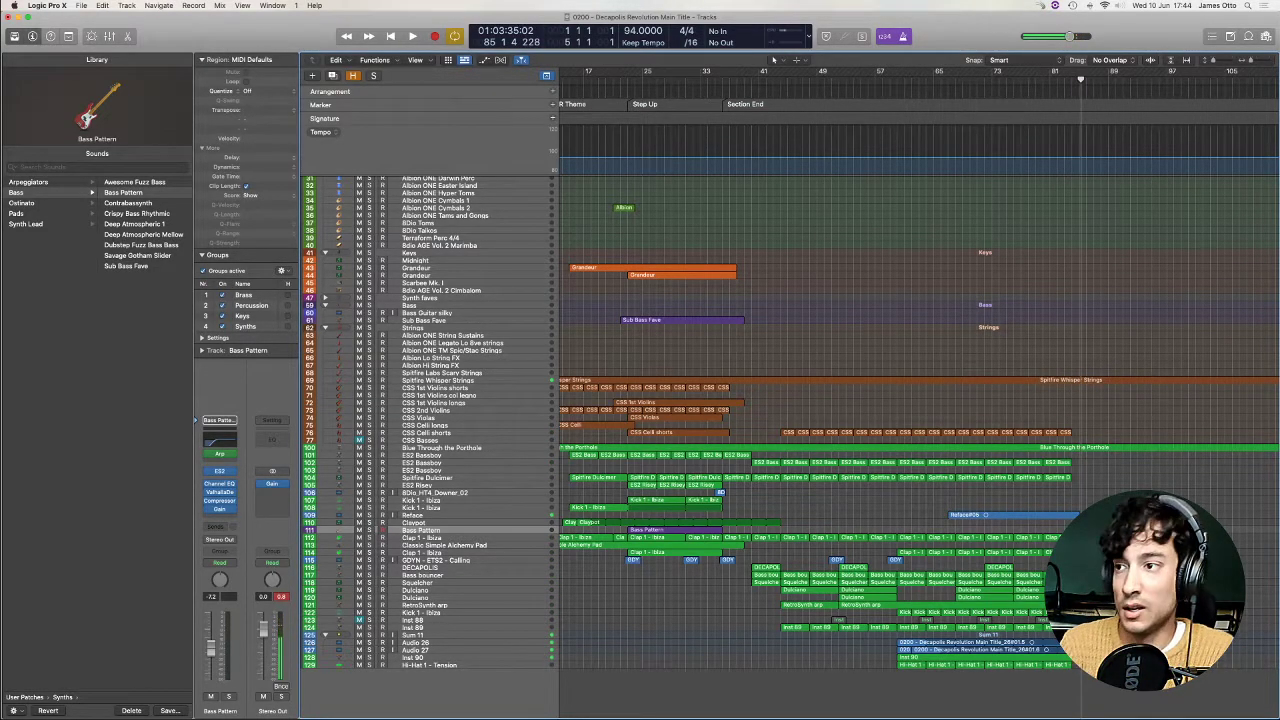